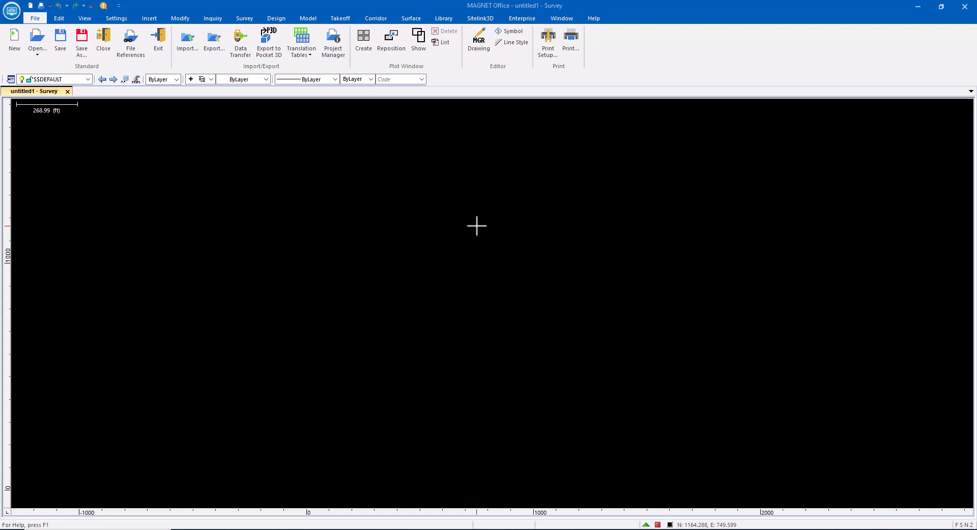
Import the section sheets AutoCAD drawing with no unit conversion, including its points, lines, text and blocks
left_click(187, 41)
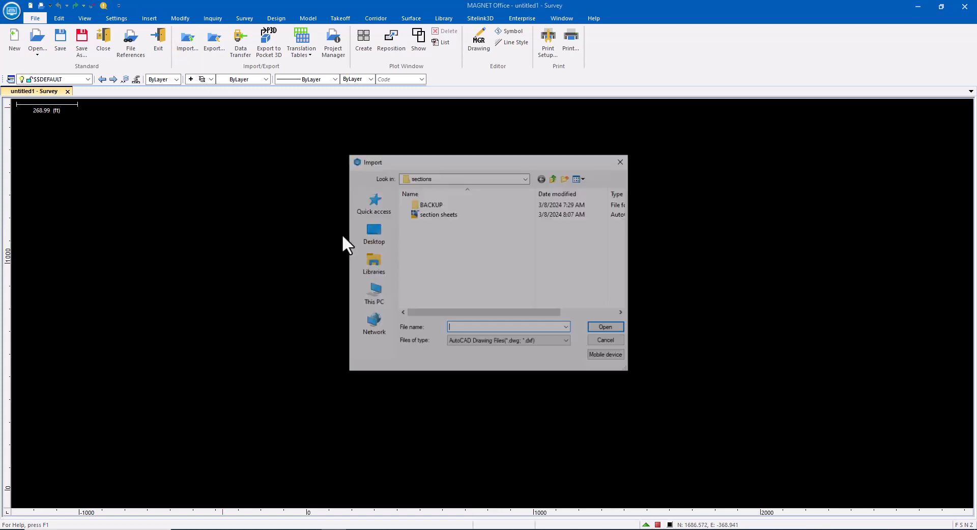
left_click(432, 214)
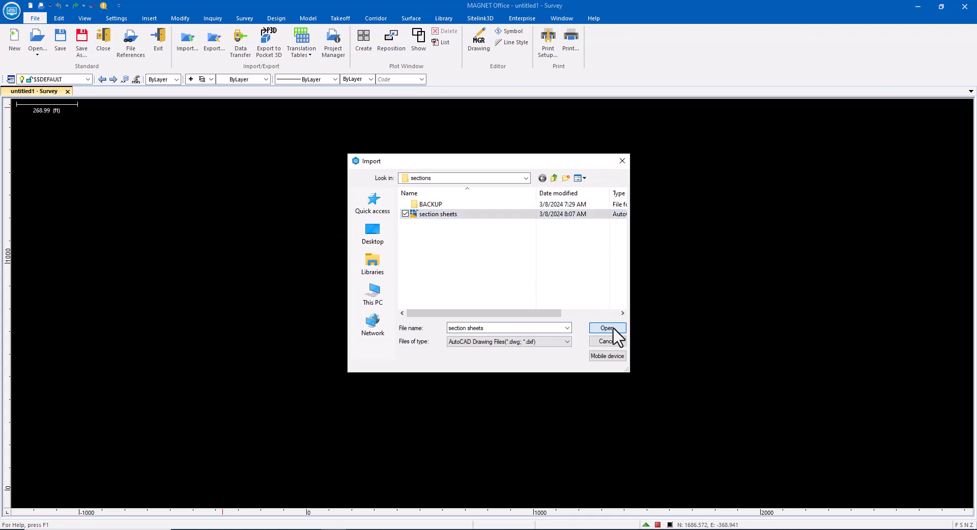
left_click(608, 328)
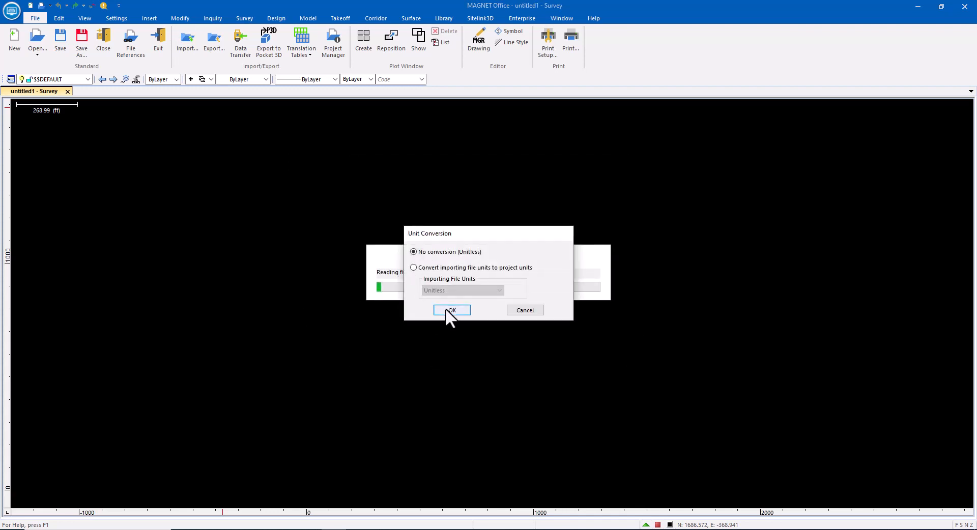
left_click(446, 309)
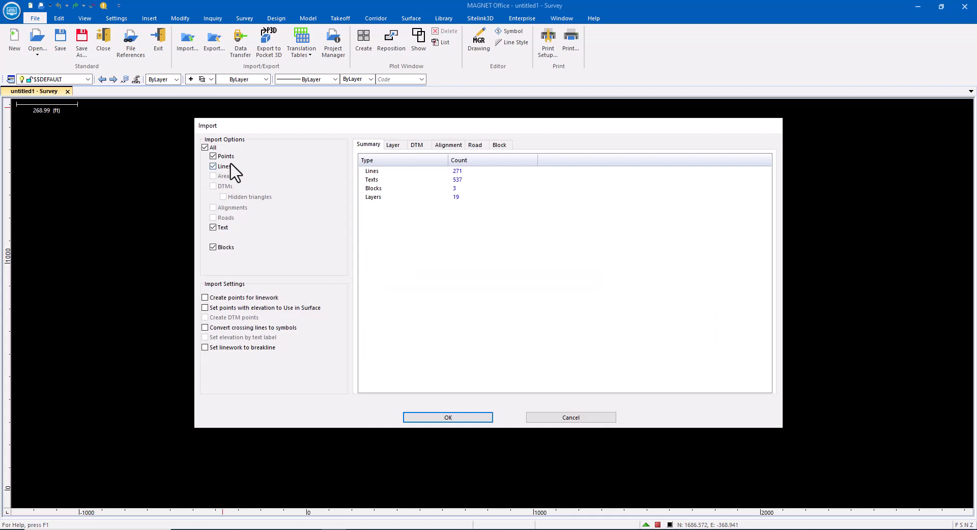
left_click(220, 228)
left_click(222, 228)
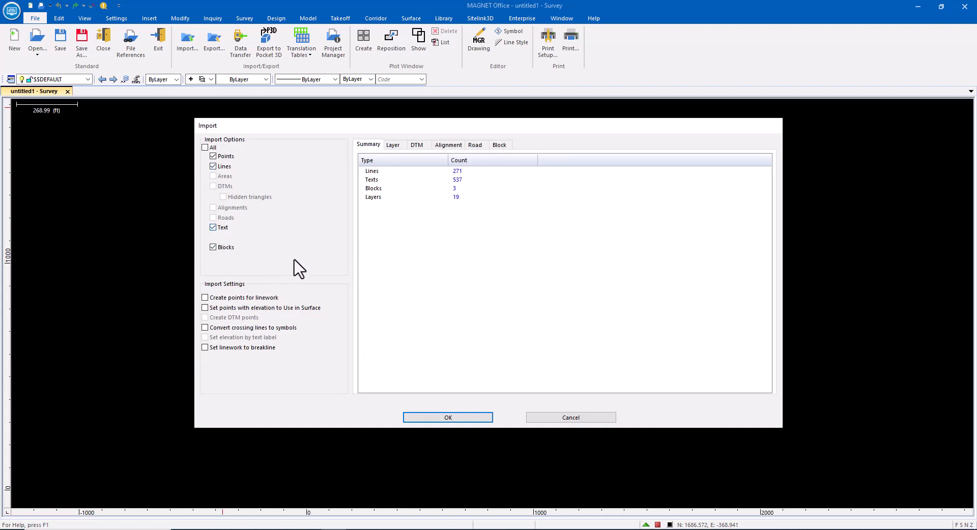
left_click(438, 418)
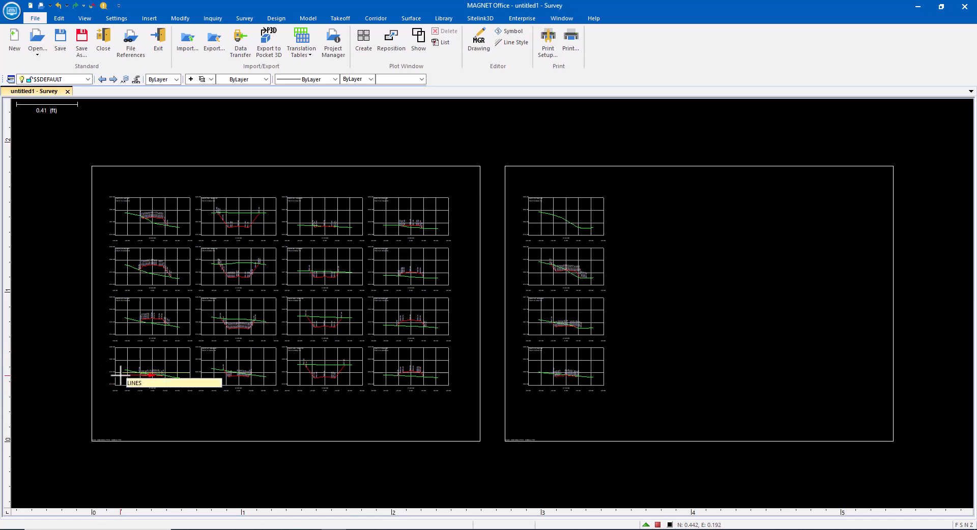
Check which layers the green existing-ground line and the red design line of the 0+00.00 section are on
scroll(107, 379, "up", 4)
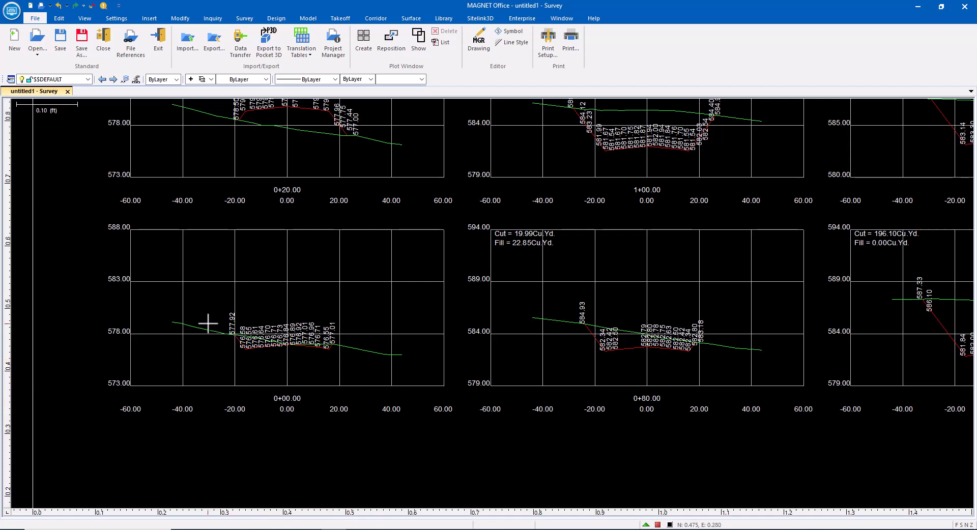
left_click(192, 325)
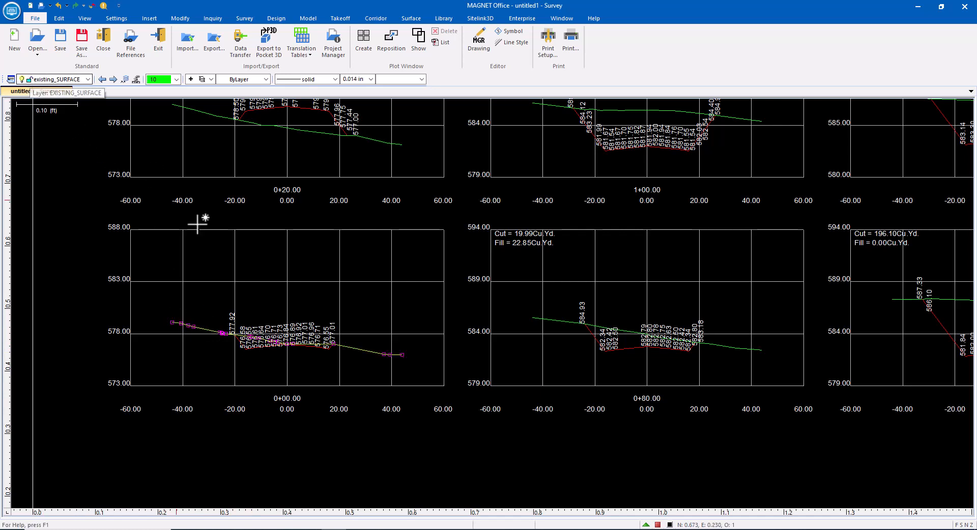
key("Escape")
left_click(307, 347)
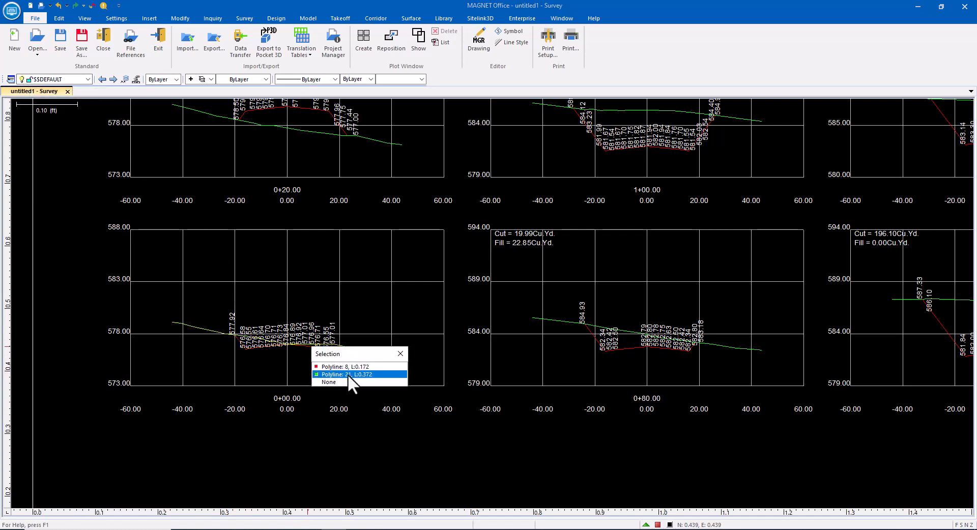
left_click(349, 367)
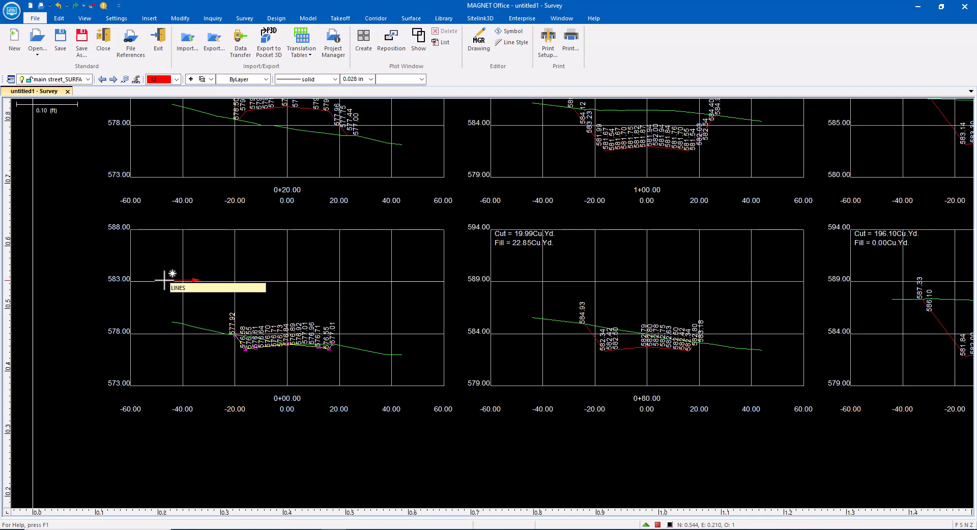
key("Escape")
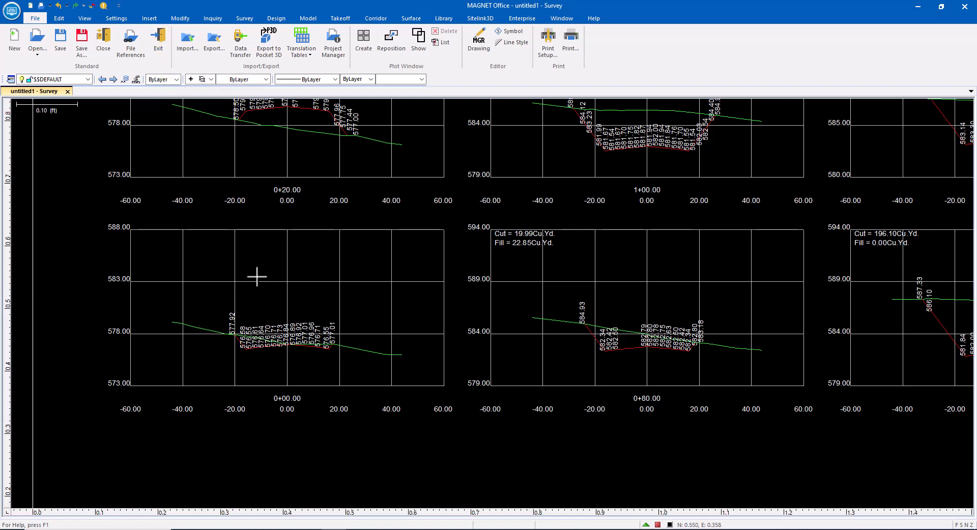
Frame the cross-section sheets and save this view as "section"
scroll(265, 278, "down", 4)
middle_click_drag(464, 233, 333, 327)
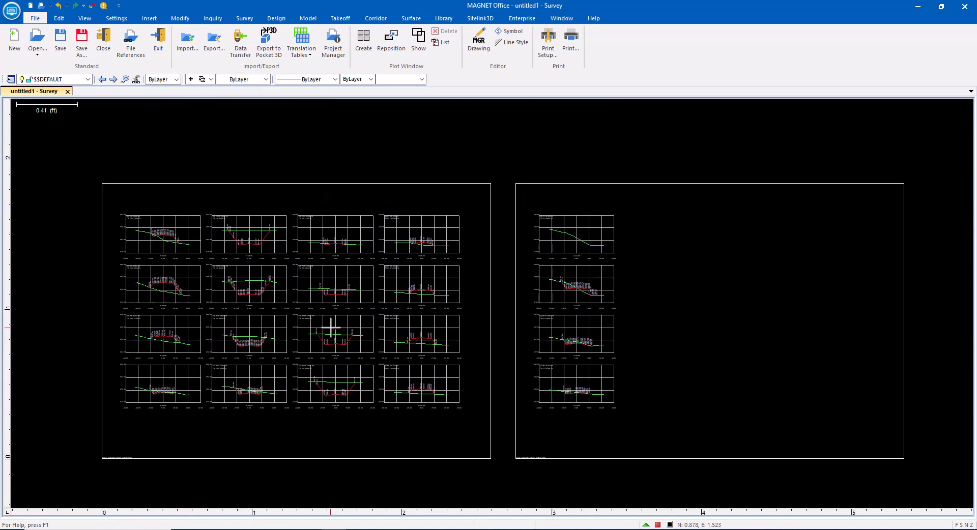
scroll(261, 296, "up", 1)
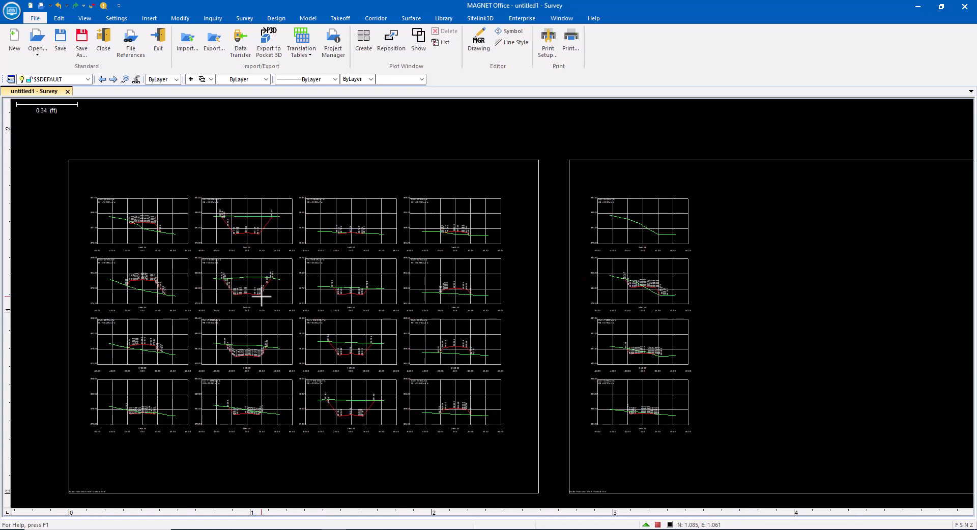
left_click(84, 19)
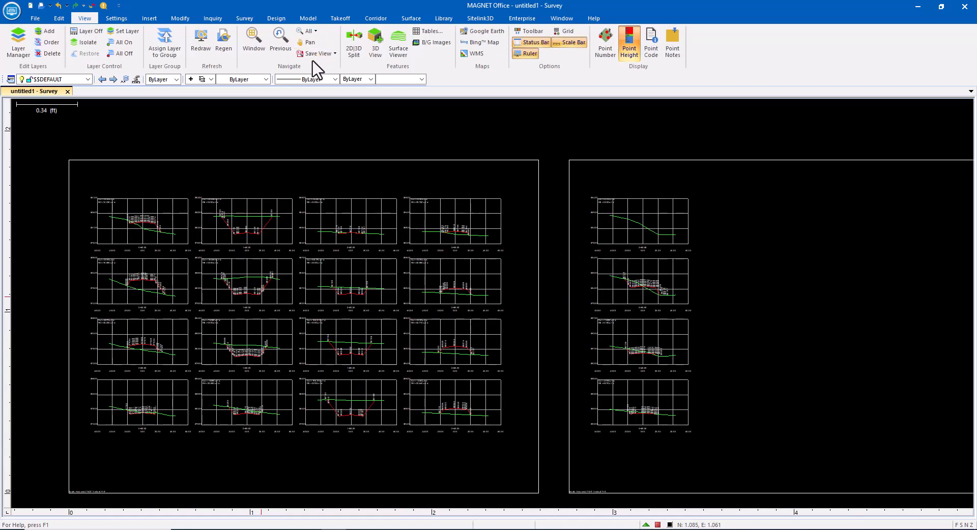
left_click(318, 53)
left_click(316, 61)
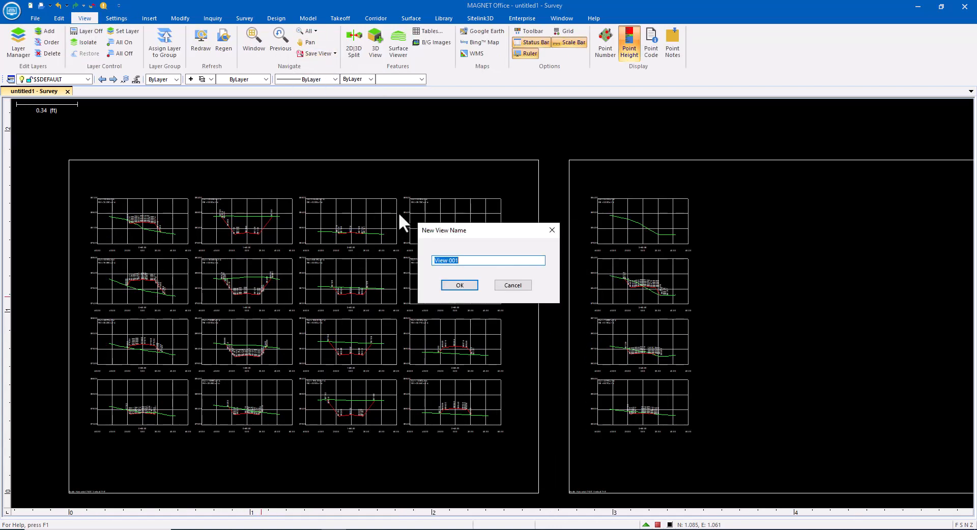
type("sex")
type("tion")
left_click(452, 286)
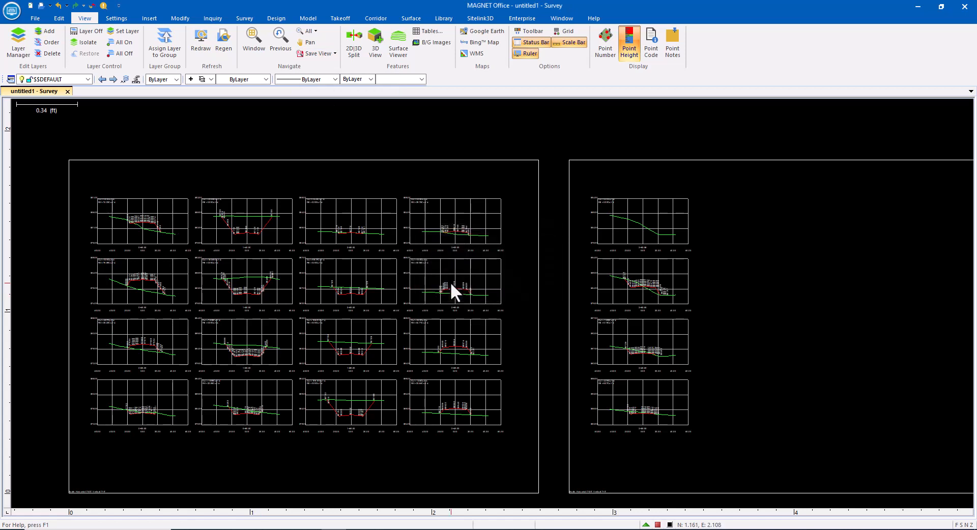
Open the LandXML file ALIGNMENT from the sections folder for import
left_click(36, 18)
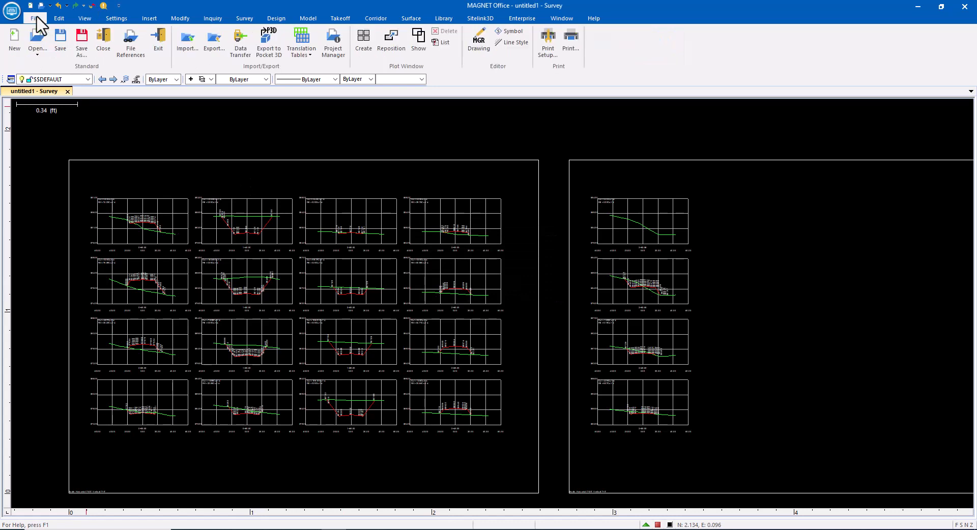
left_click(186, 45)
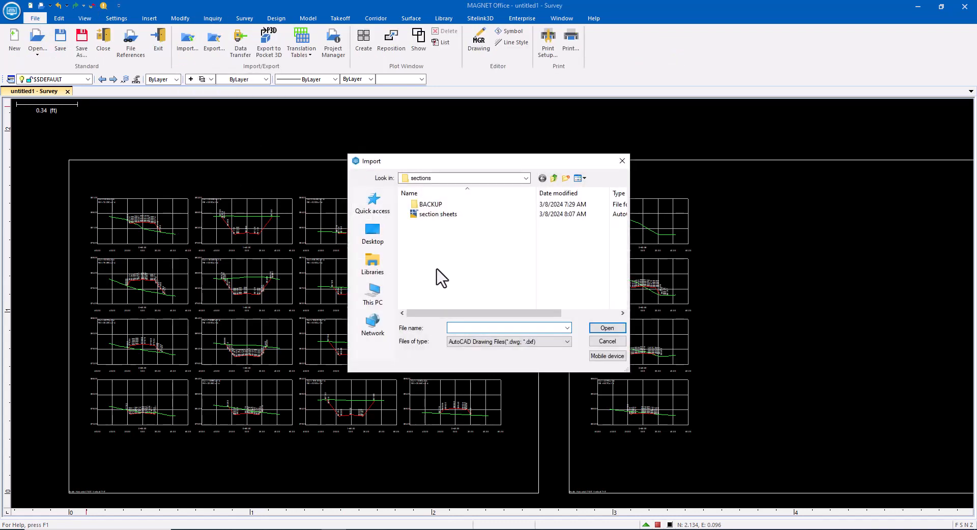
left_click(469, 341)
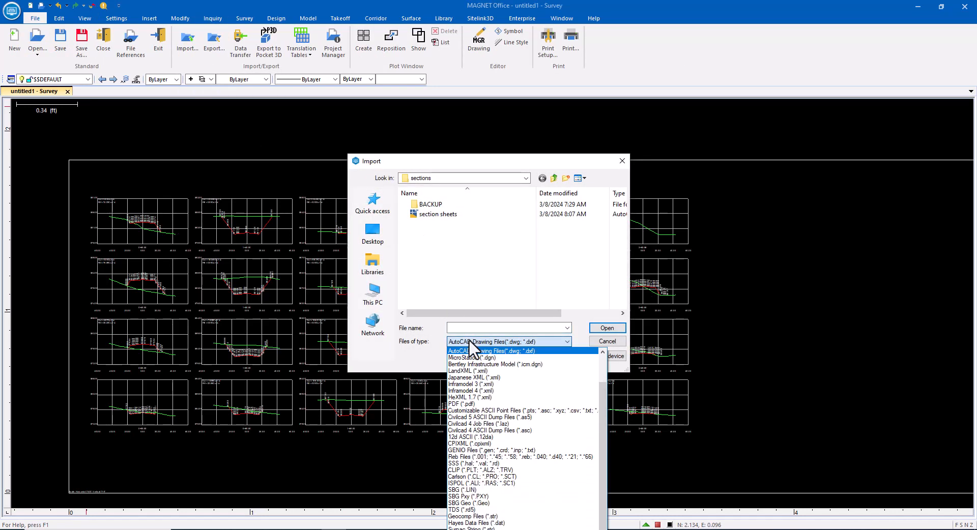
left_click(474, 371)
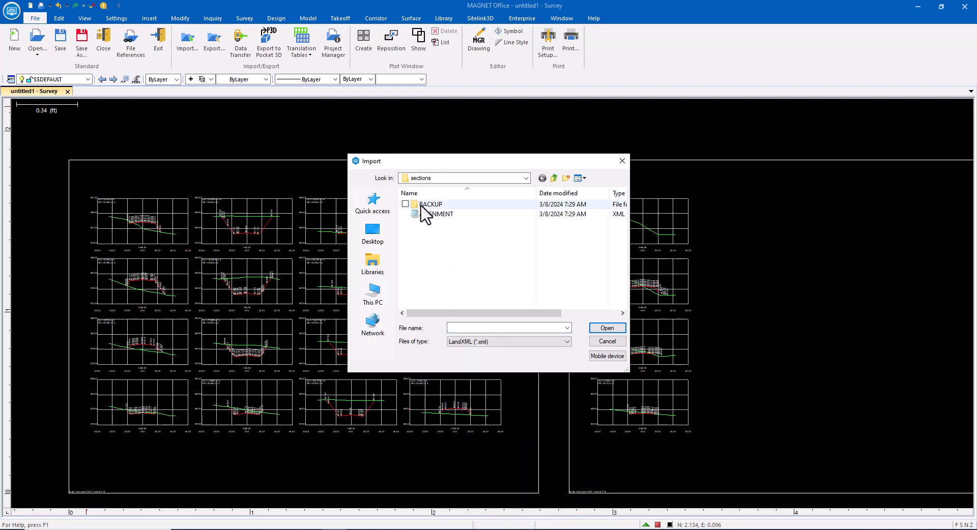
left_click(437, 215)
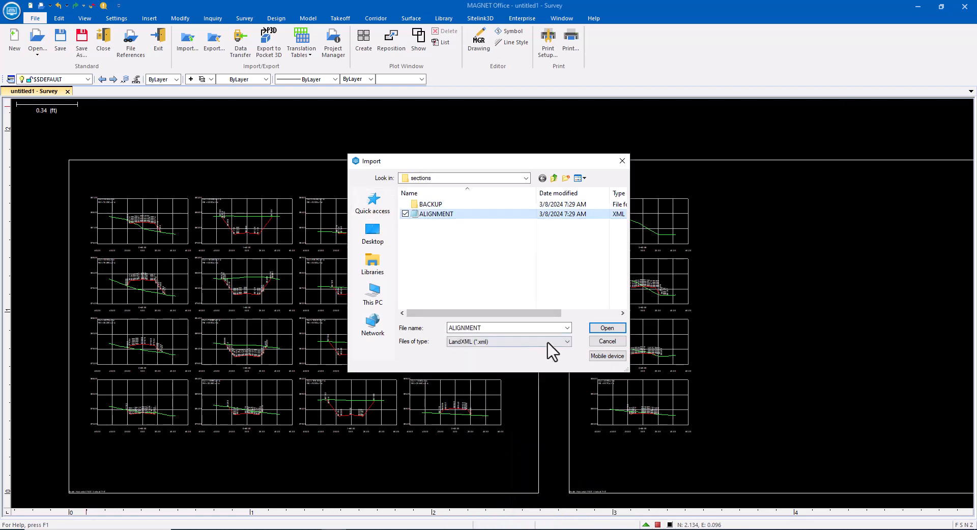
left_click(602, 329)
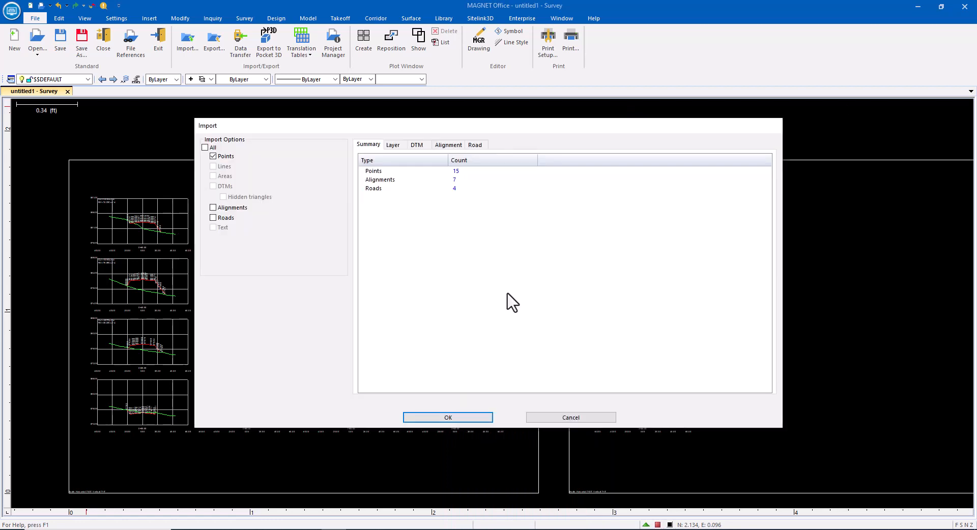
Exclude the points and import only the "main street" alignment
left_click(225, 158)
left_click(224, 208)
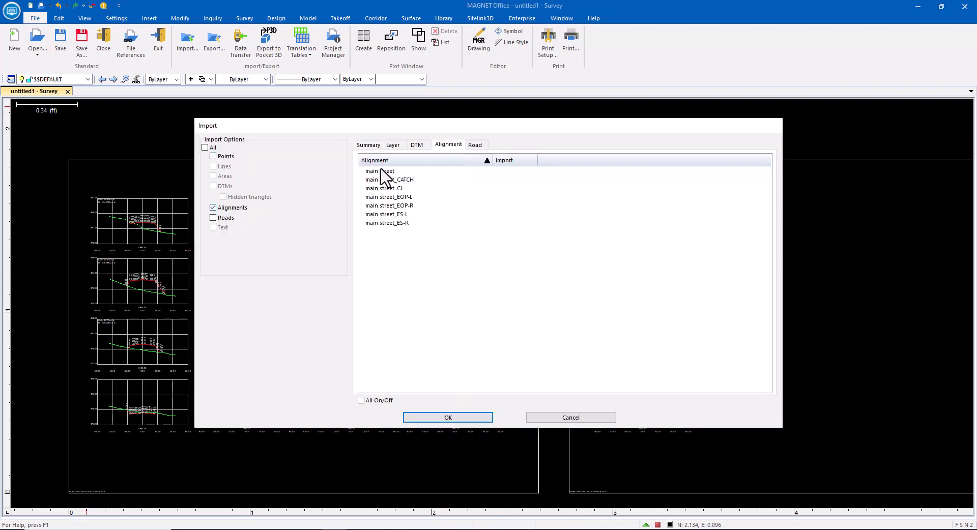
left_click(513, 172)
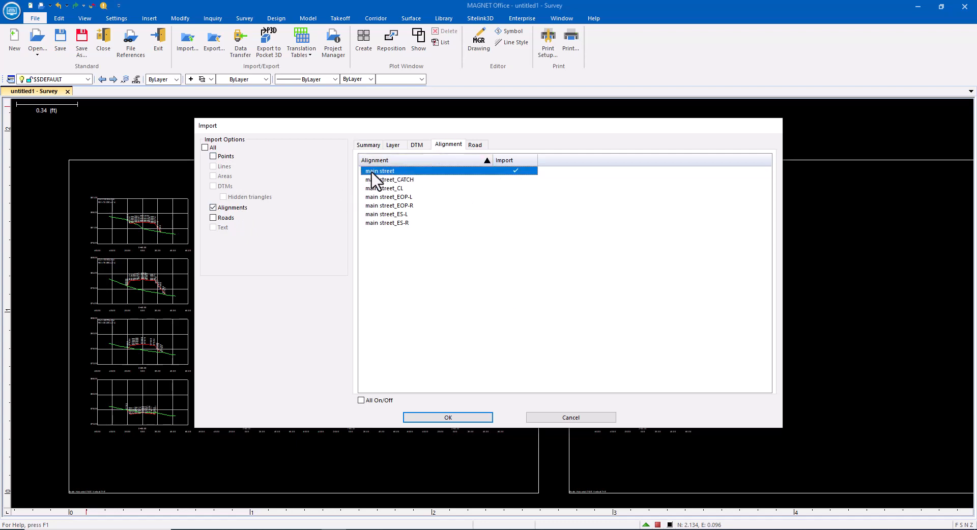
left_click(452, 415)
Frame the imported main street alignment and save this view as "plan"
scroll(552, 127, "up", 10)
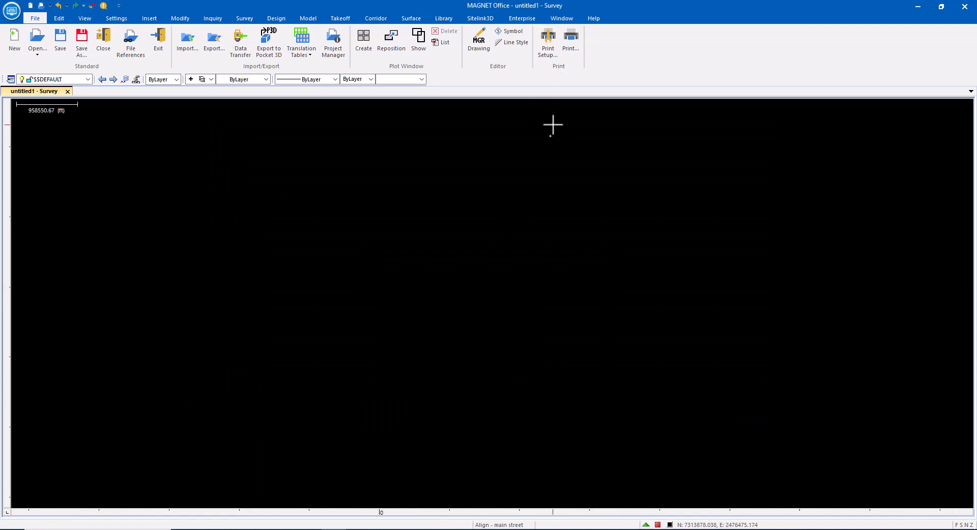
middle_click_drag(563, 183, 408, 224)
scroll(408, 222, "up", 1)
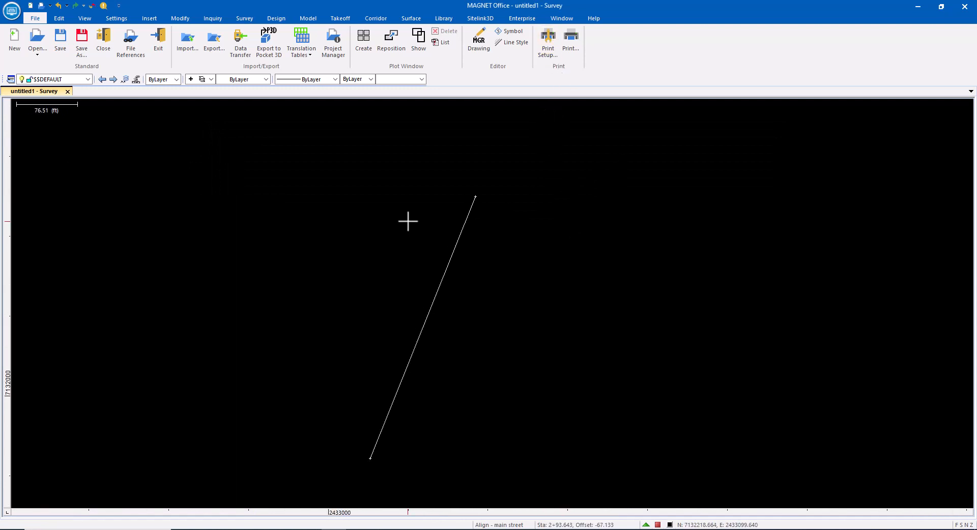
left_click(84, 19)
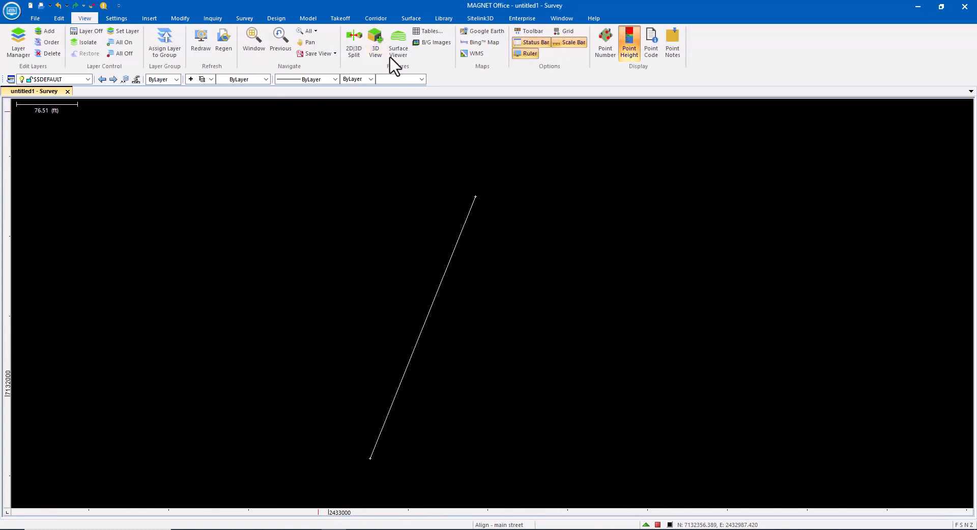
left_click(315, 54)
type("plan")
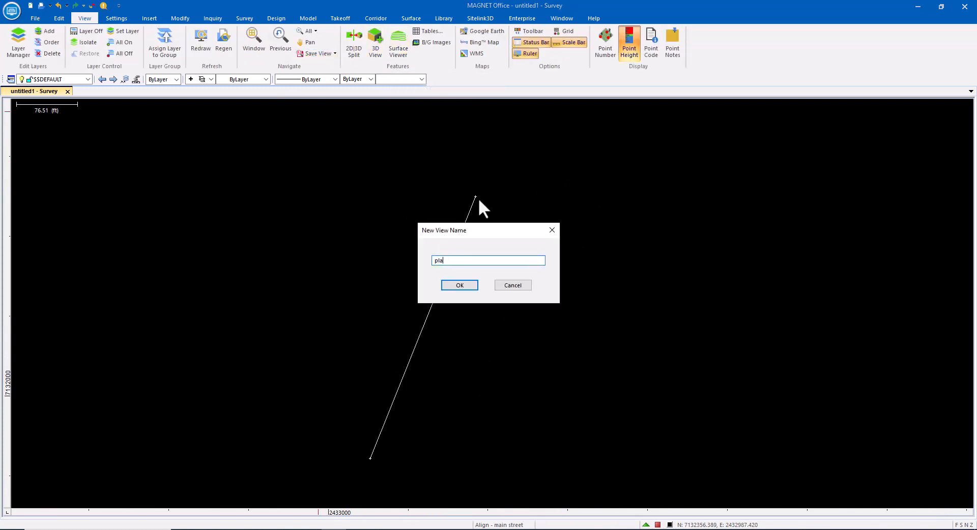
left_click(459, 285)
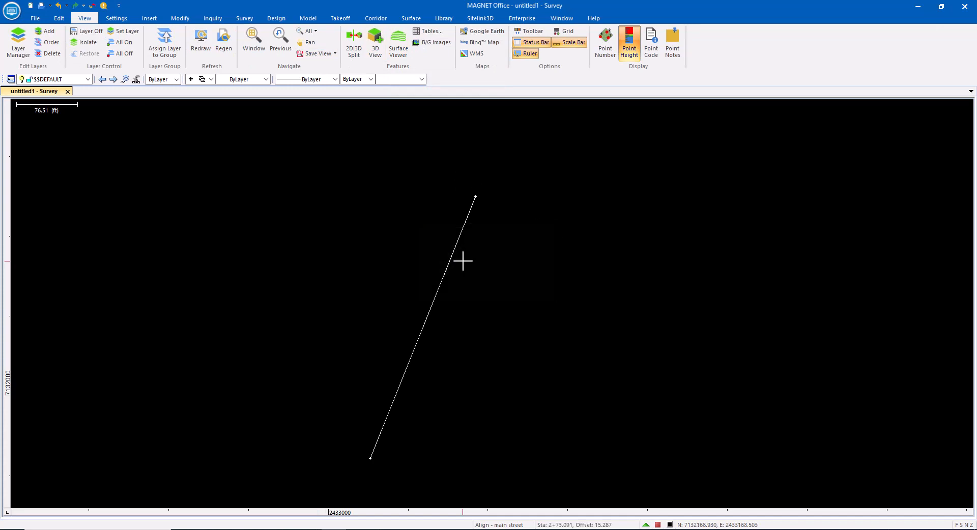
Make the saved "section" view current using the View Manager
left_click(335, 53)
left_click(330, 66)
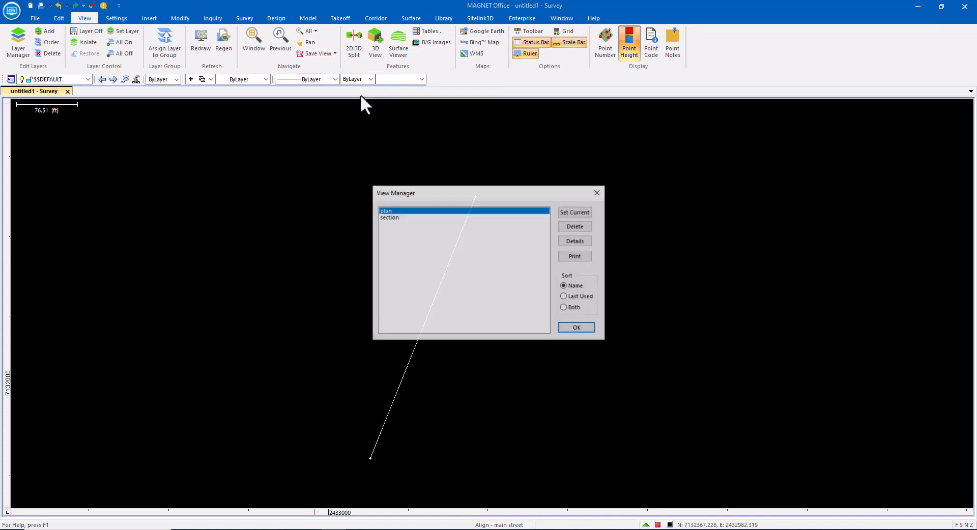
left_click(393, 217)
left_click(576, 212)
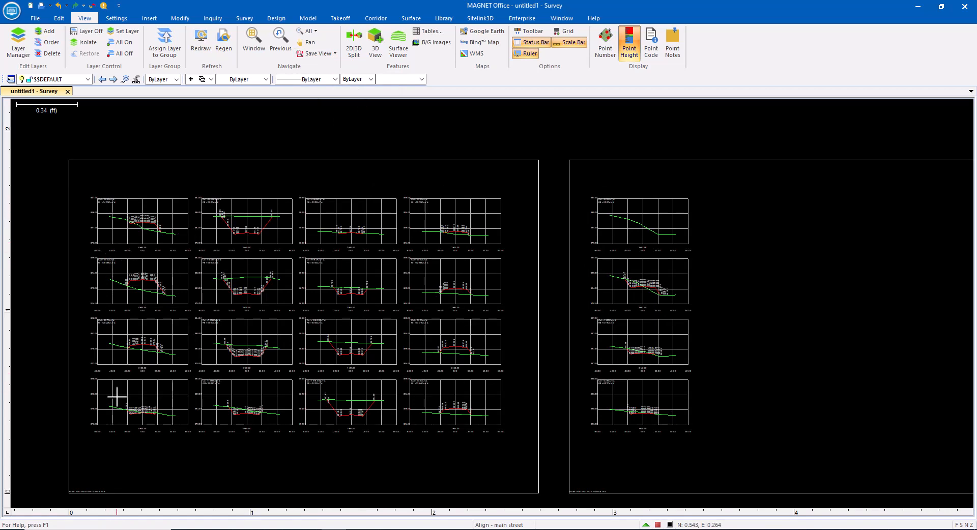
Turn off the layer of the design elevation labels by picking the 577.92 label in the 0+00.00 section
scroll(117, 397, "up", 1)
middle_click_drag(117, 396, 301, 365)
scroll(300, 362, "up", 4)
scroll(308, 366, "up", 2)
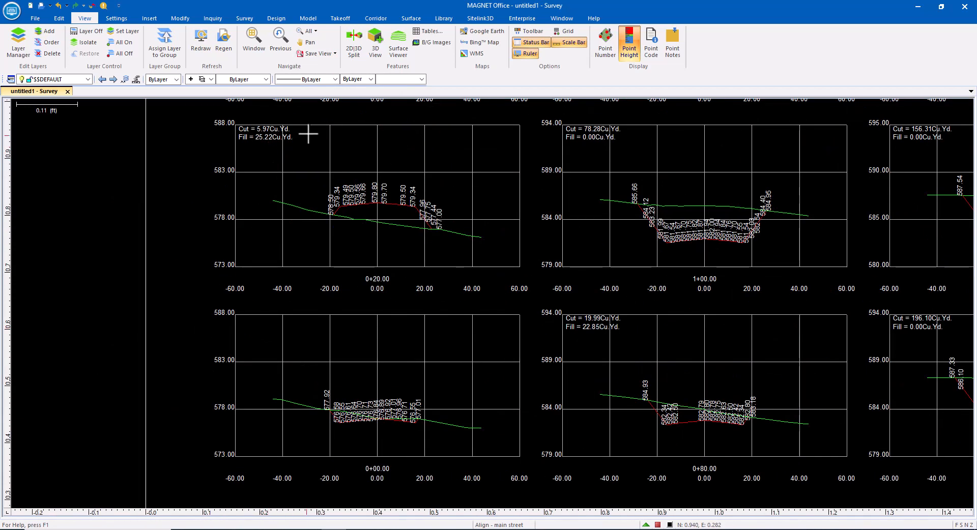
scroll(368, 429, "up", 1)
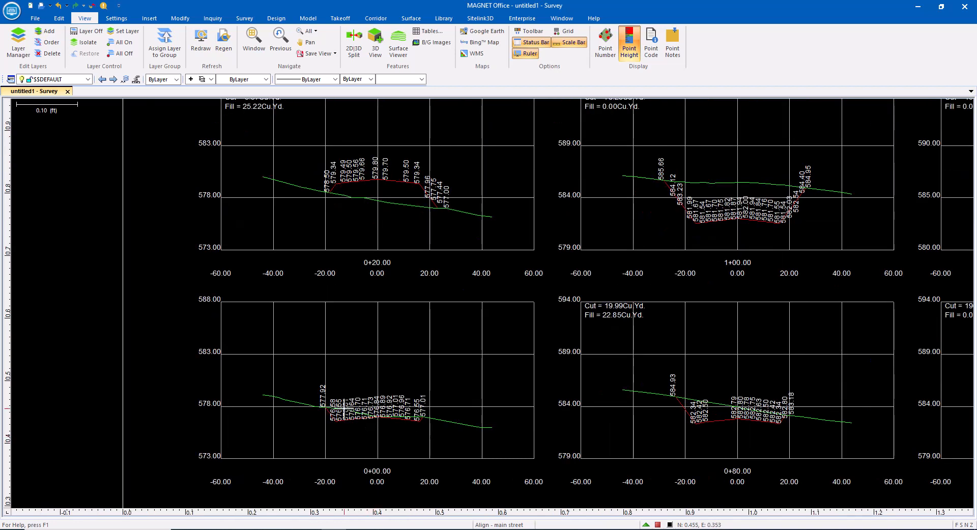
left_click(88, 32)
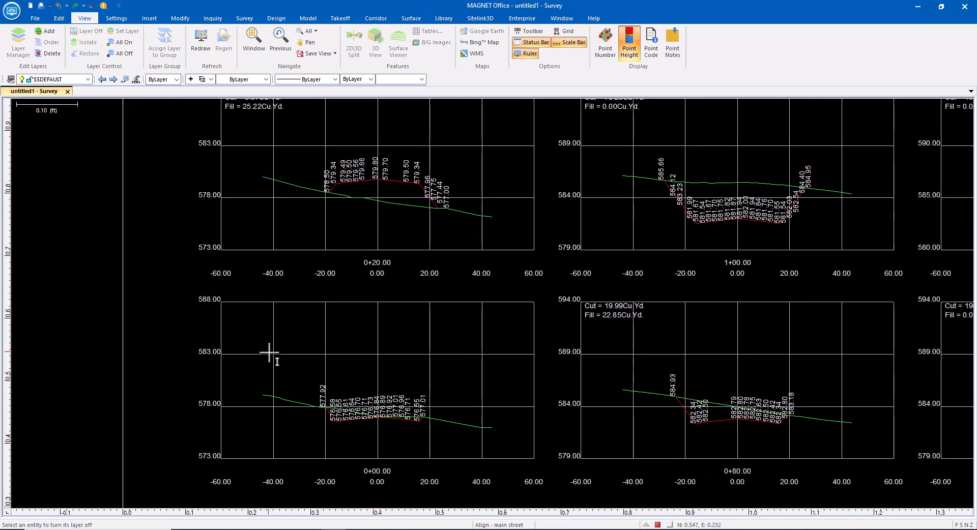
left_click(321, 389)
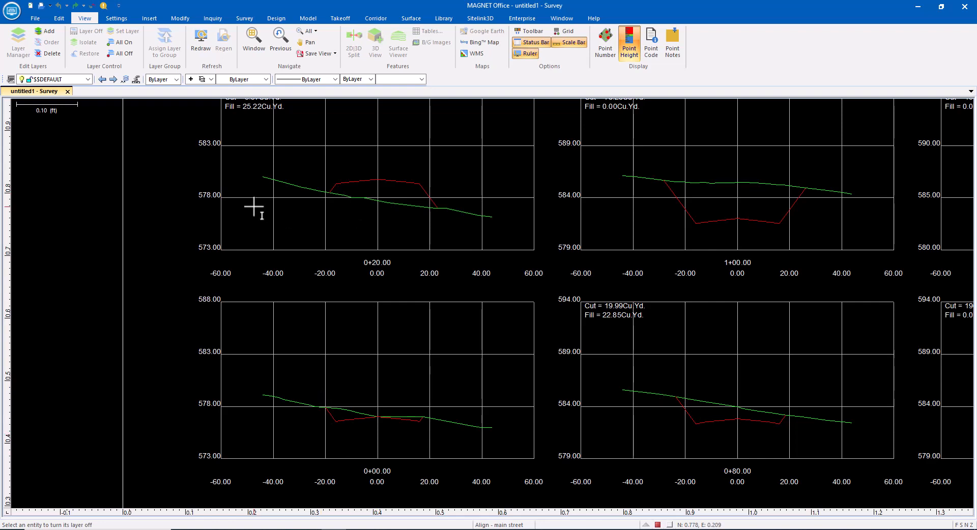
Start digitizing a cross-section surface for the main street alignment, with the scale defined by picked distances
key("Escape")
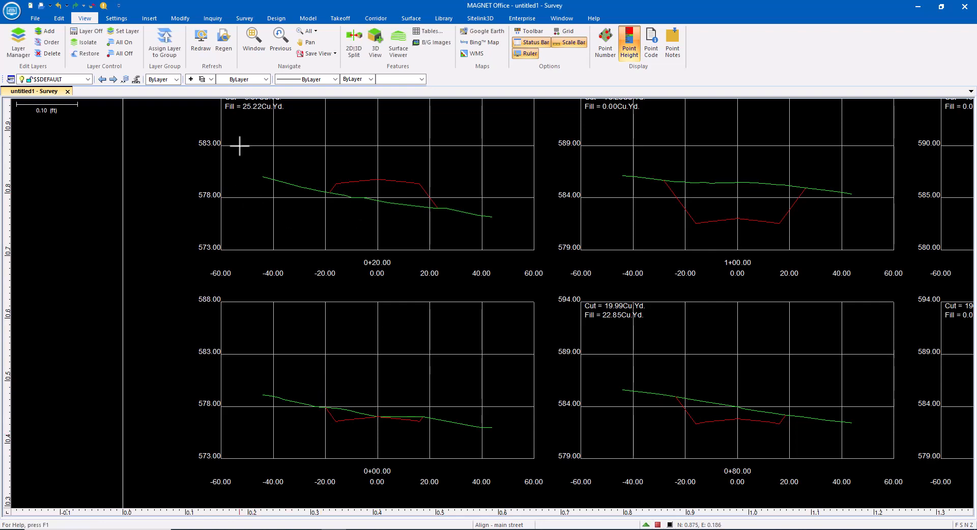
left_click(308, 18)
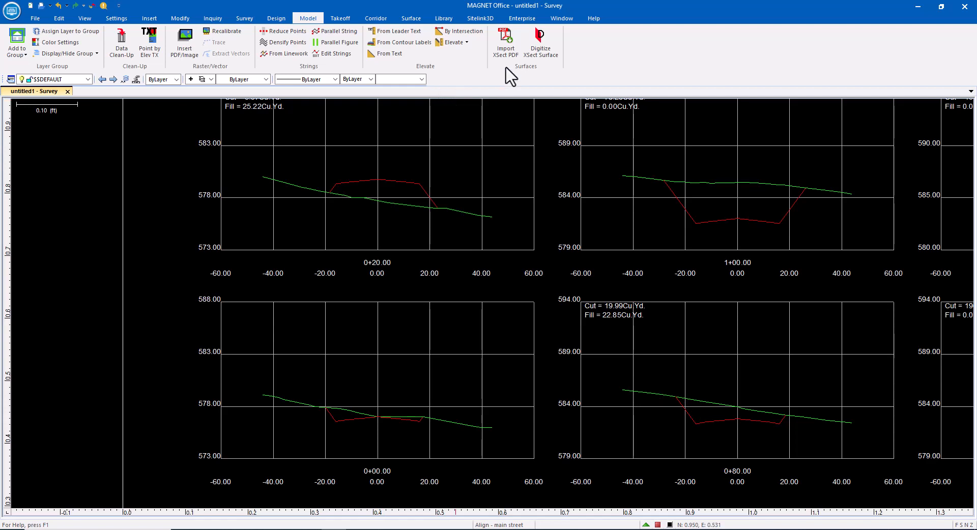
left_click(541, 33)
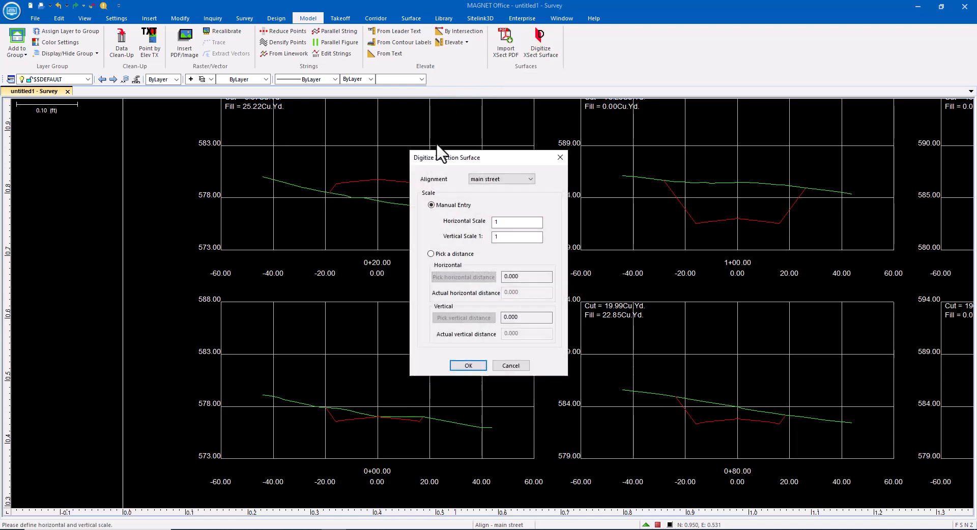
left_click_drag(441, 164, 181, 160)
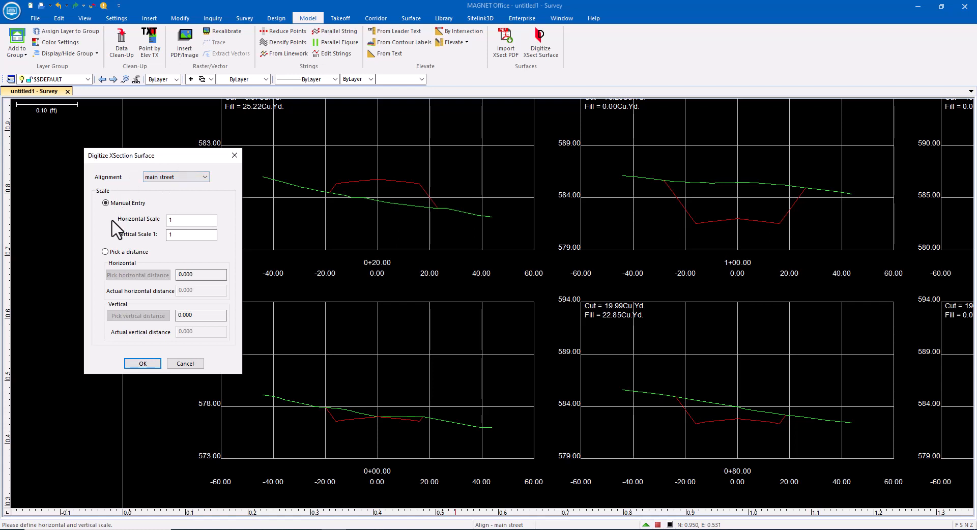
left_click(105, 252)
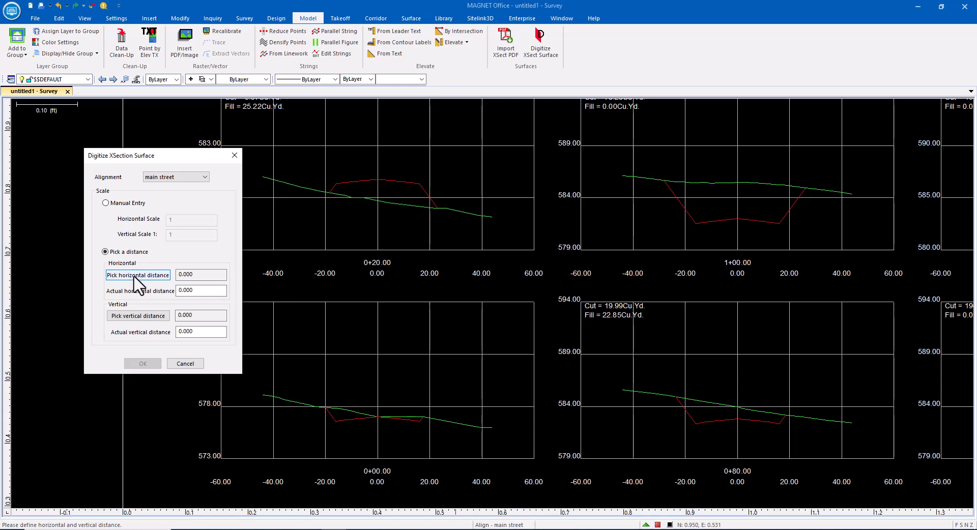
Define the horizontal scale by snapping to the 0.00 and -20.00 gridline endpoints of the 0+00.00 section and set the actual distance to 20
left_click(137, 275)
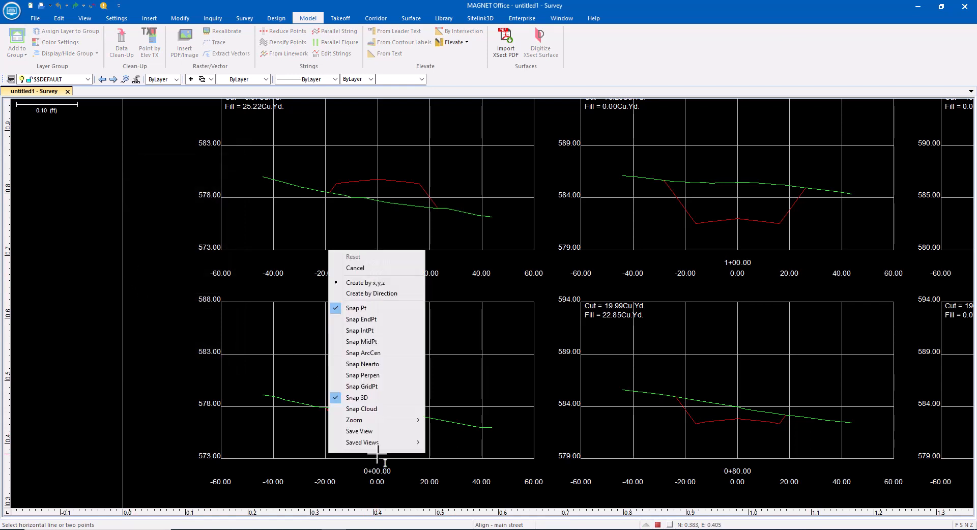
left_click(363, 319)
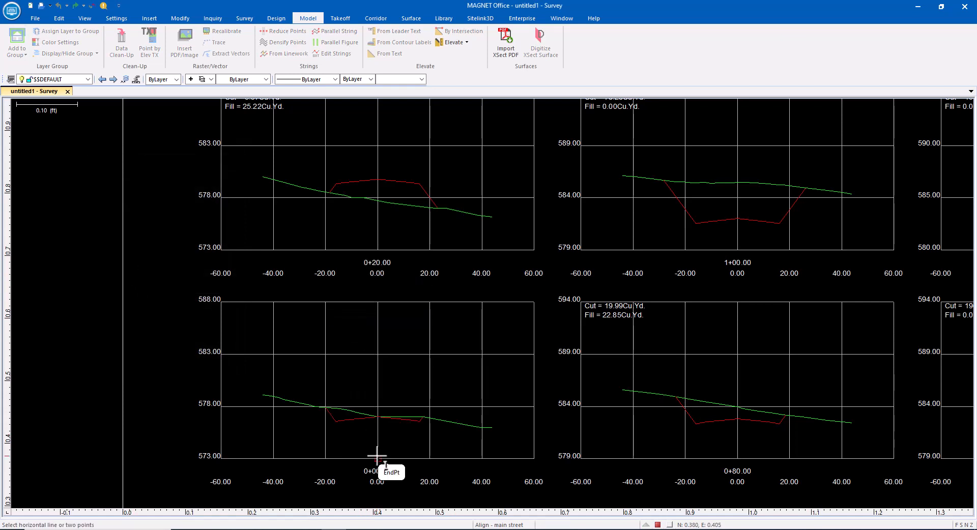
left_click(377, 458)
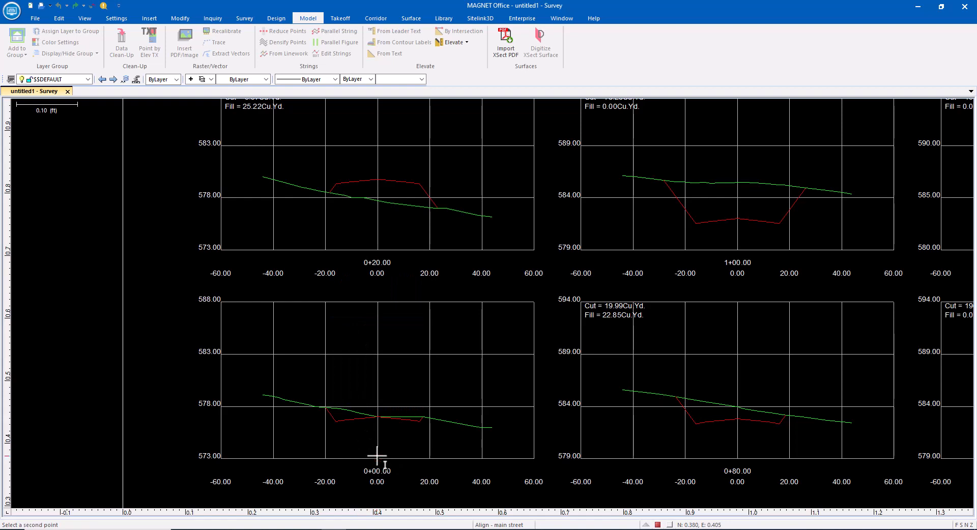
left_click(325, 451)
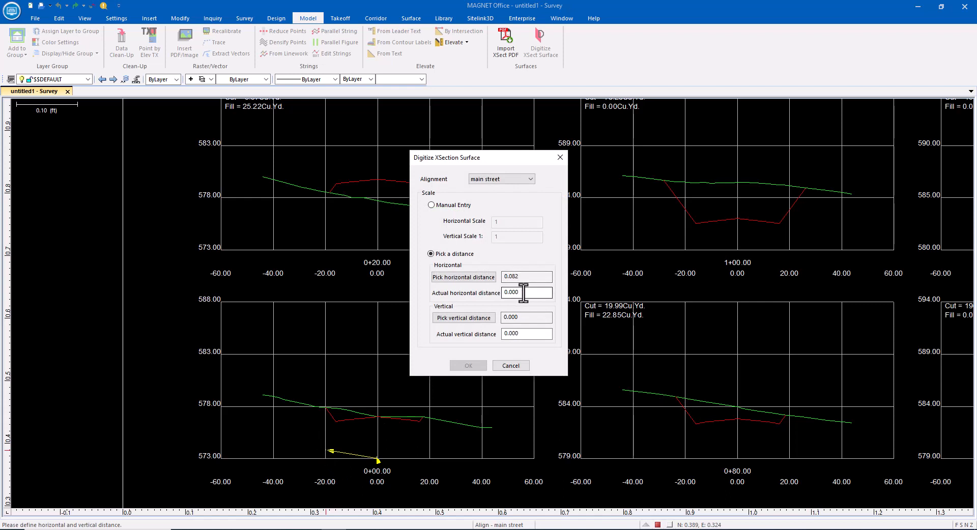
left_click_drag(523, 292, 450, 290)
Define the vertical scale by picking the 583.00 and 588.00 gridline ends of the 0+00.00 section, set the actual distance to 5 and accept the scales
left_click(453, 319)
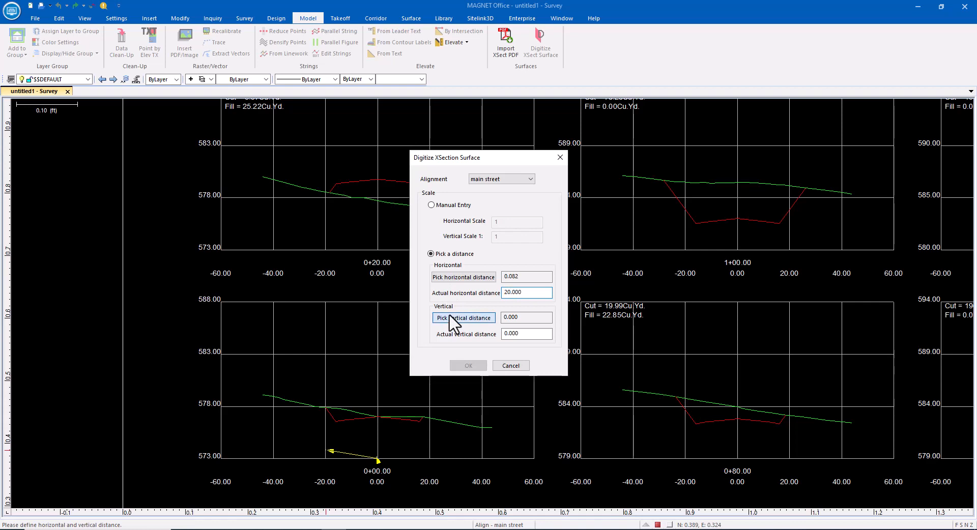
left_click(230, 354)
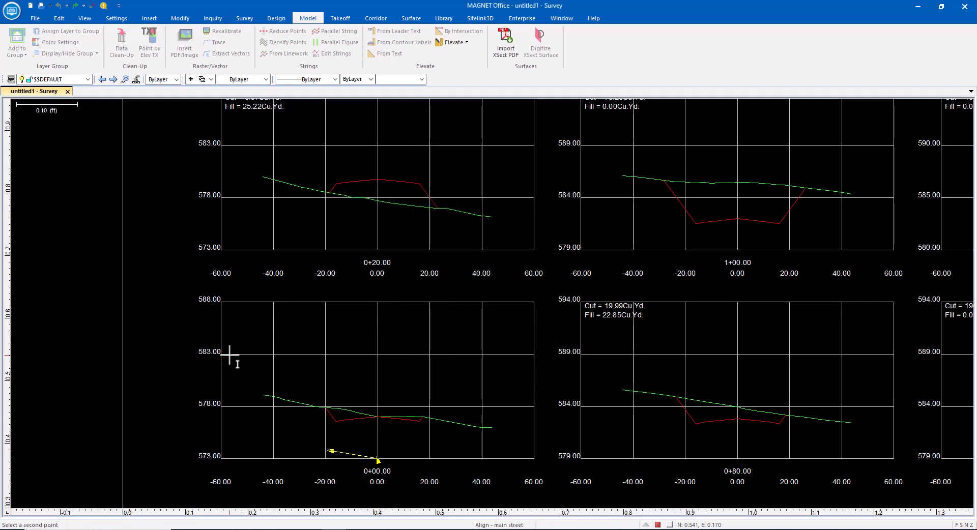
left_click(224, 304)
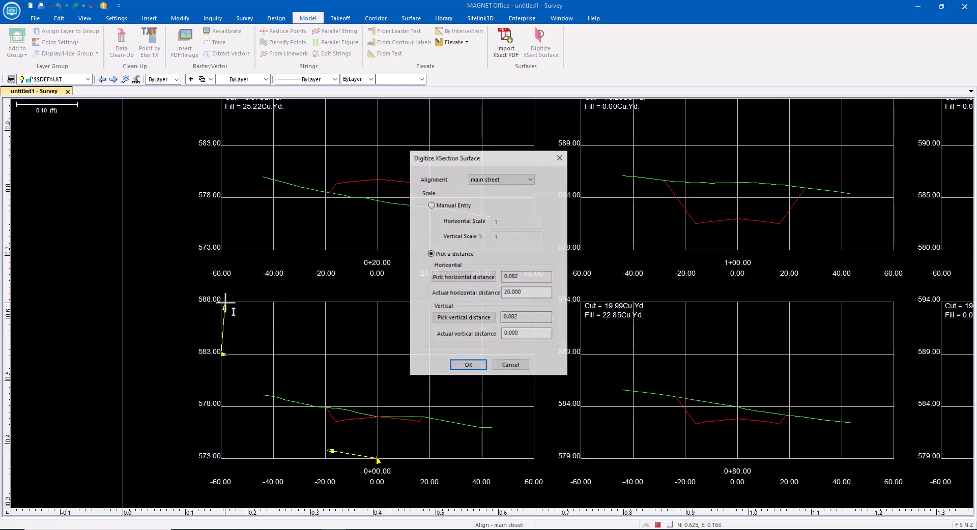
double_click(523, 334)
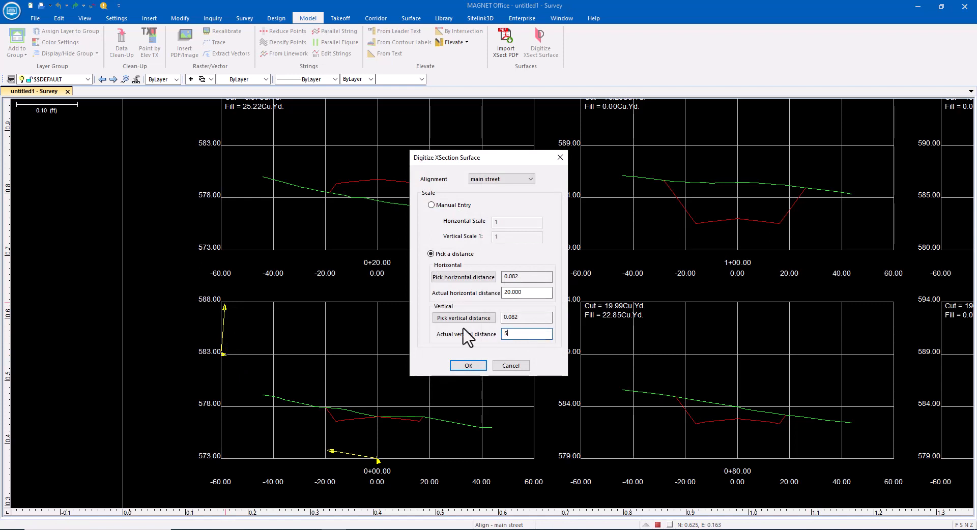
left_click(472, 362)
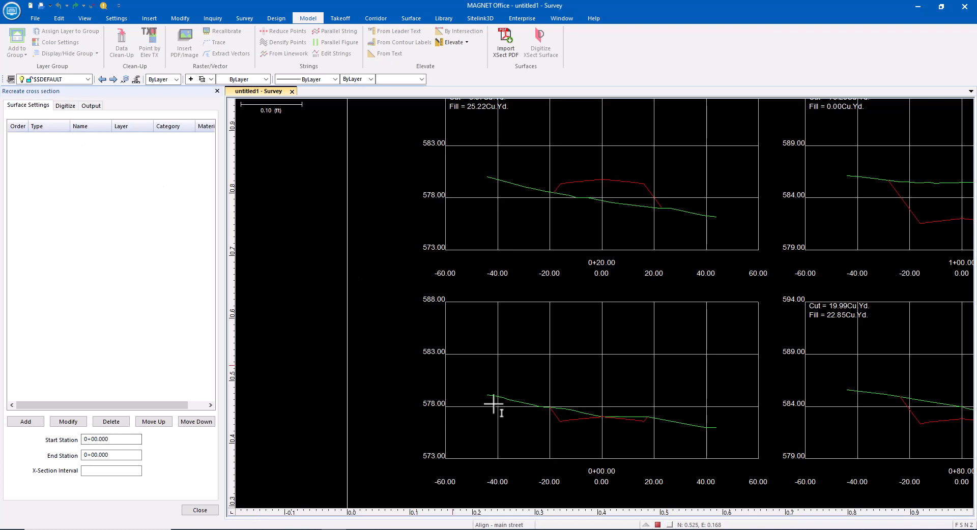
Add a DESIGN surface named "finished grade" on the "main street_SURFACE" layer
left_click(23, 422)
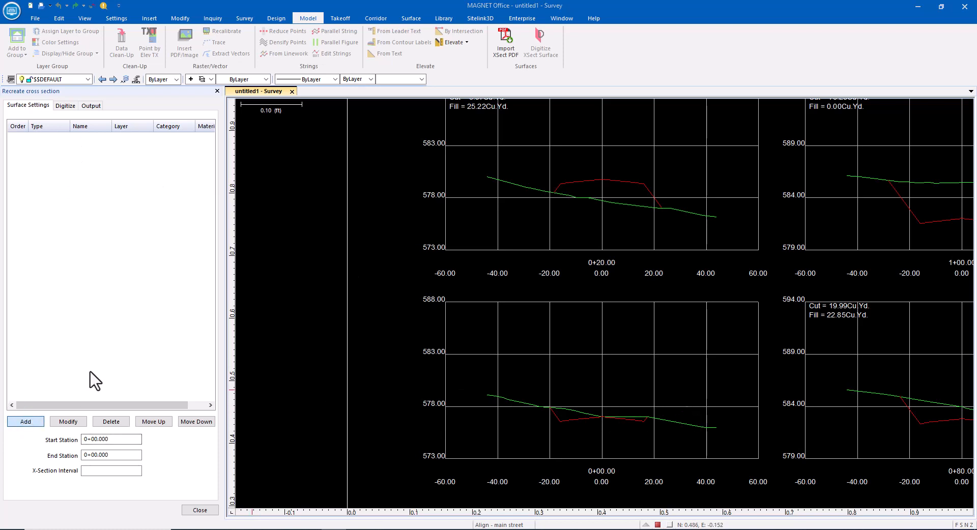
left_click(488, 239)
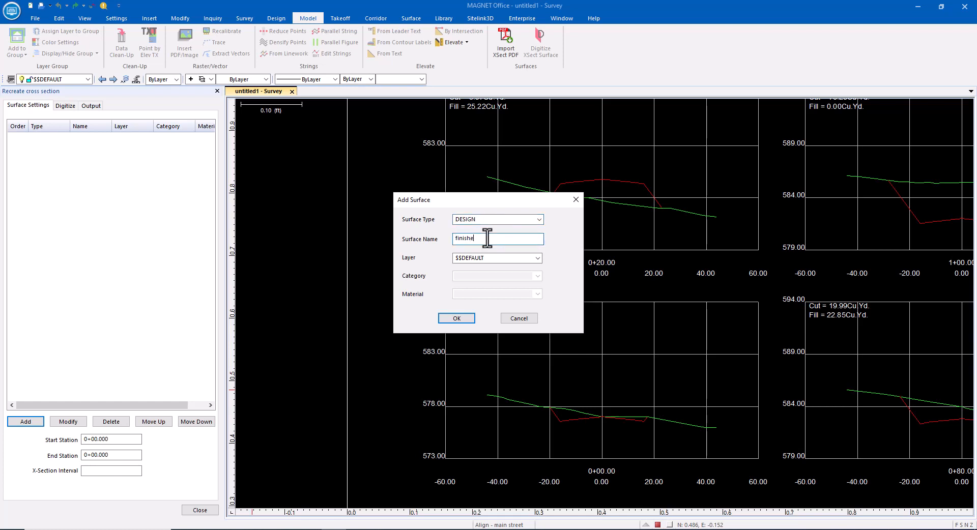
left_click(537, 258)
scroll(514, 303, "down", 3)
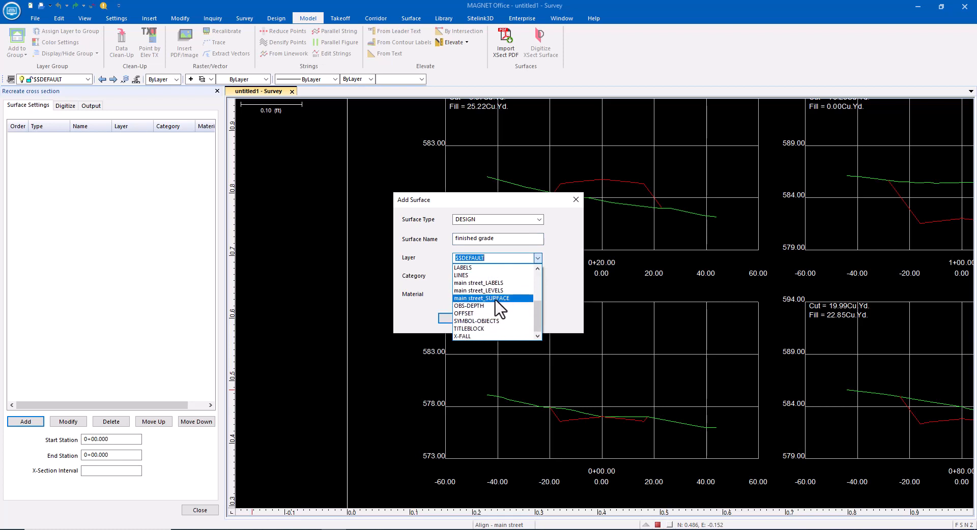
left_click(501, 299)
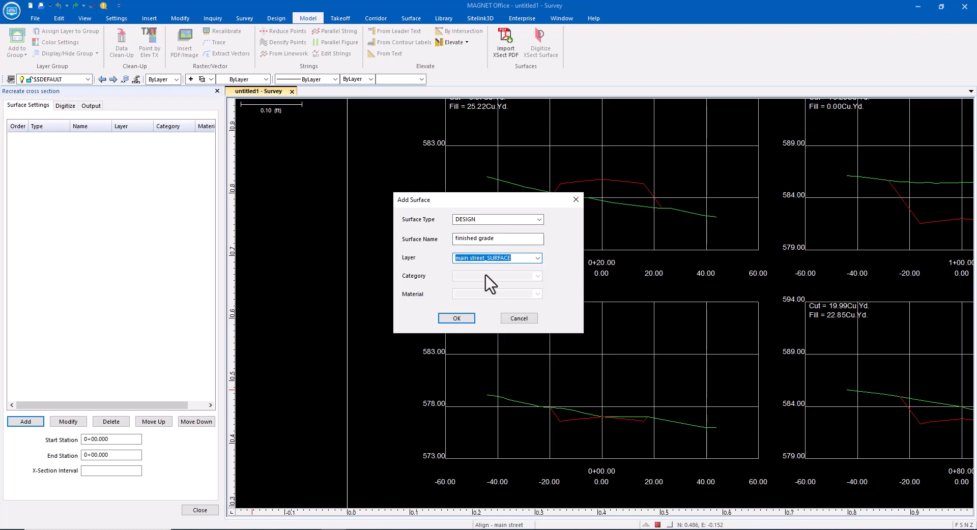
left_click(457, 318)
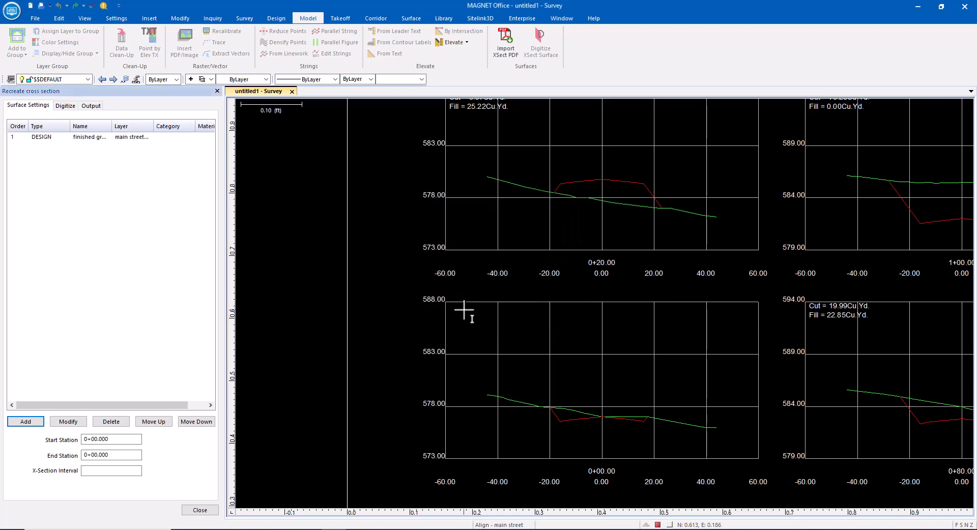
Add a NATURAL surface named "existing ground" on the "existing_SURFACE" layer
left_click(25, 422)
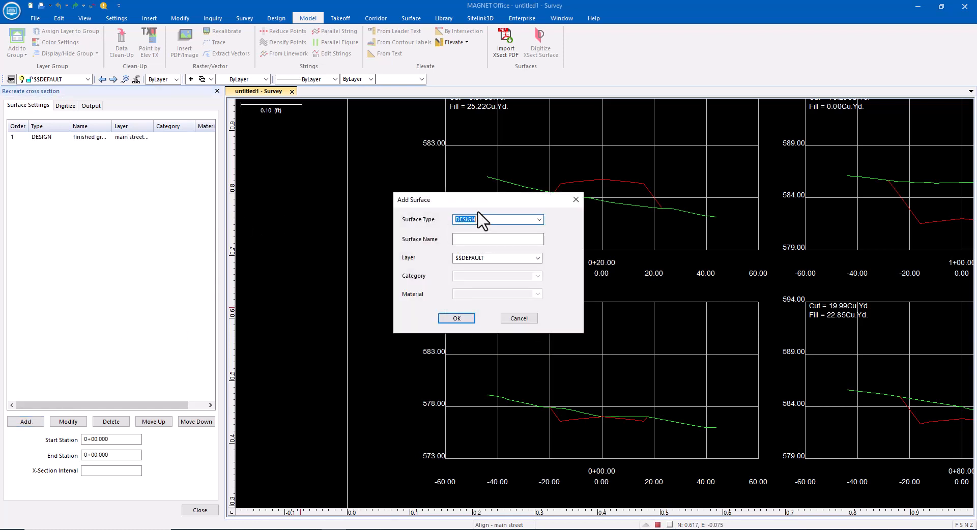
left_click(539, 220)
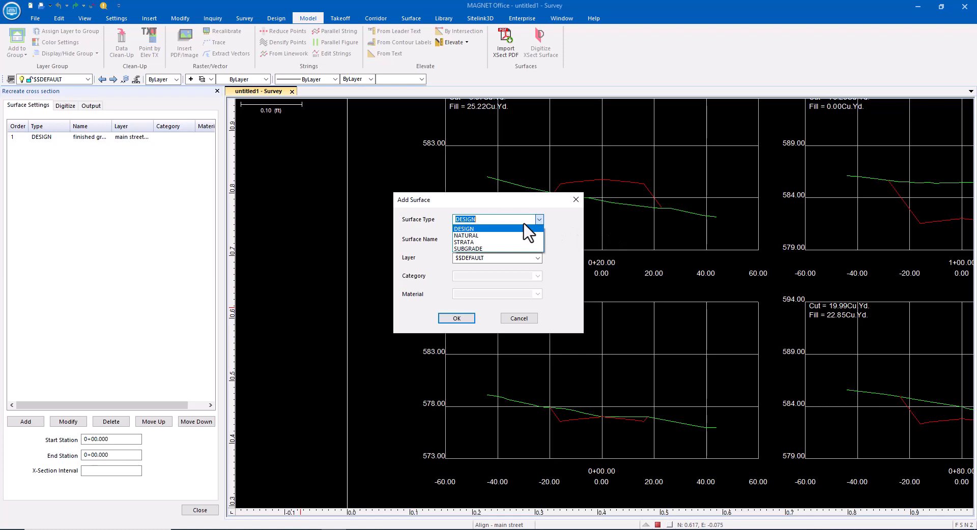
left_click(482, 237)
left_click(482, 239)
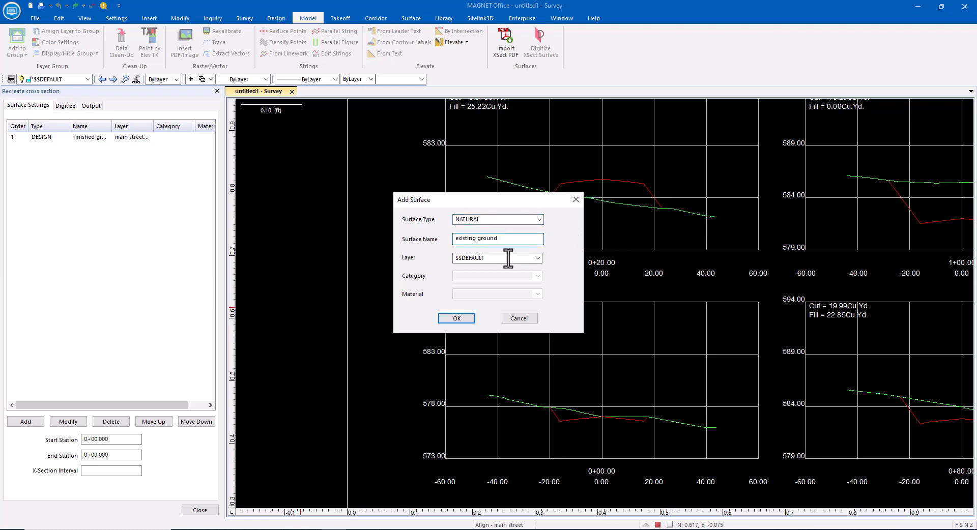
left_click(538, 258)
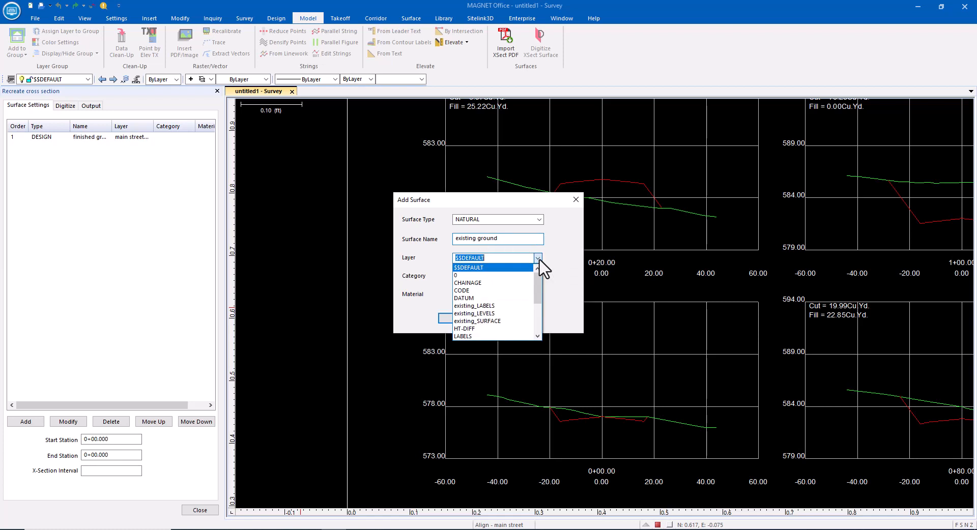
left_click(489, 321)
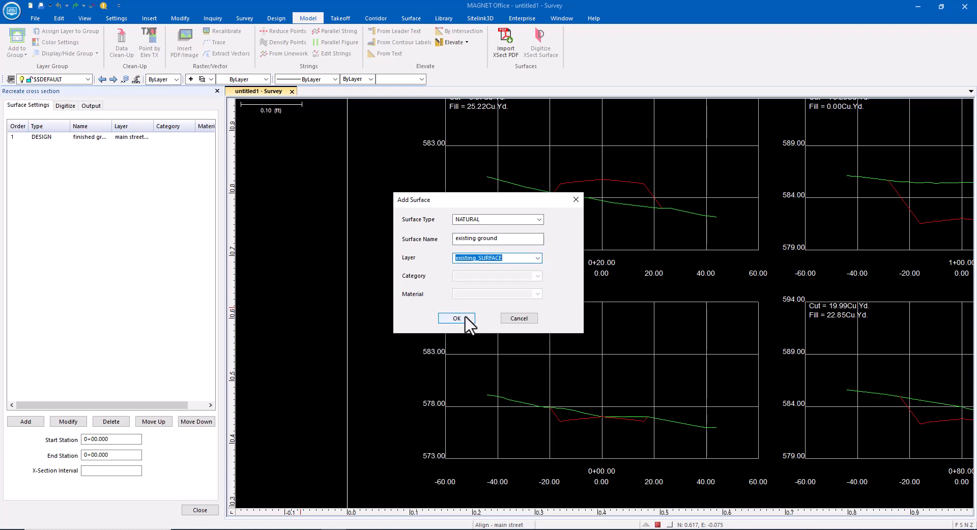
left_click(464, 319)
left_click(40, 423)
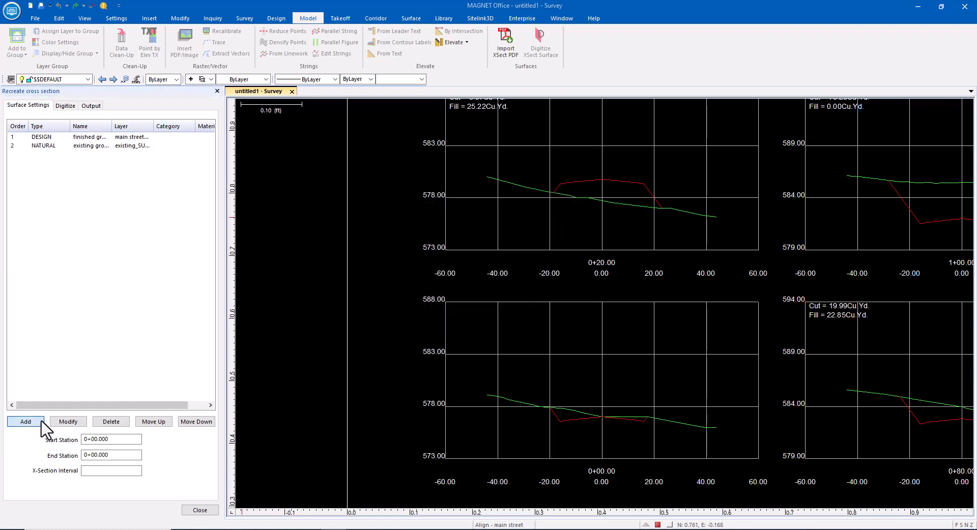
left_click(537, 218)
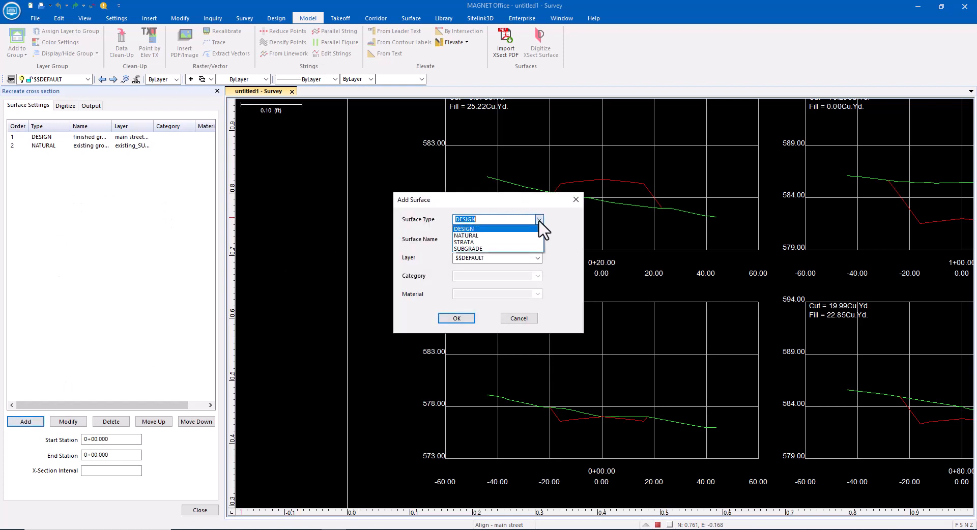
left_click(467, 248)
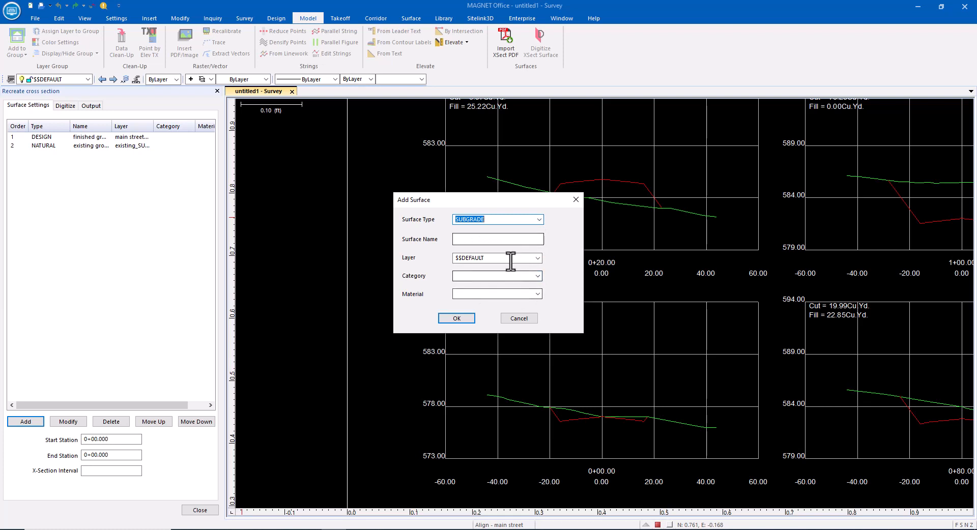
left_click(520, 318)
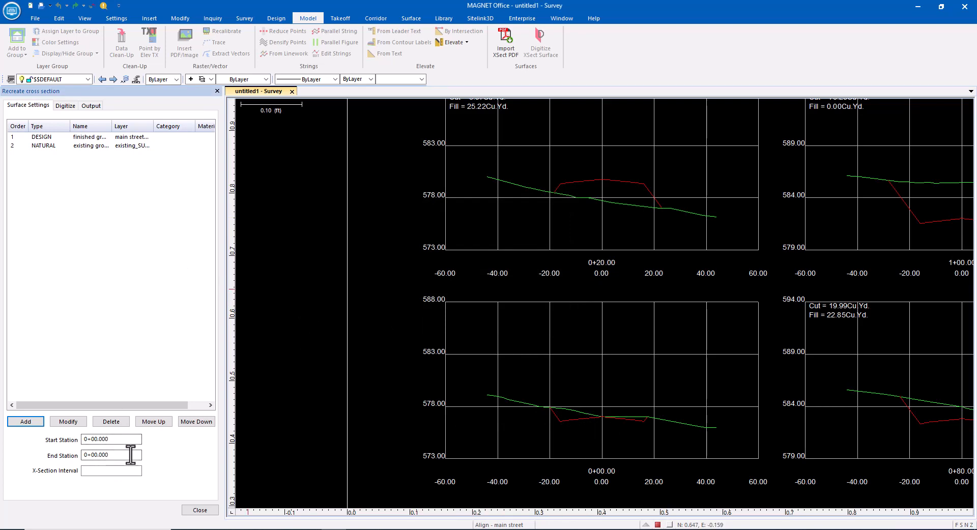
Check the last section's station on the sheets, then set the end station to 355 and the cross-section interval to 20
scroll(370, 443, "down", 1)
scroll(370, 442, "down", 2)
scroll(868, 223, "down", 3)
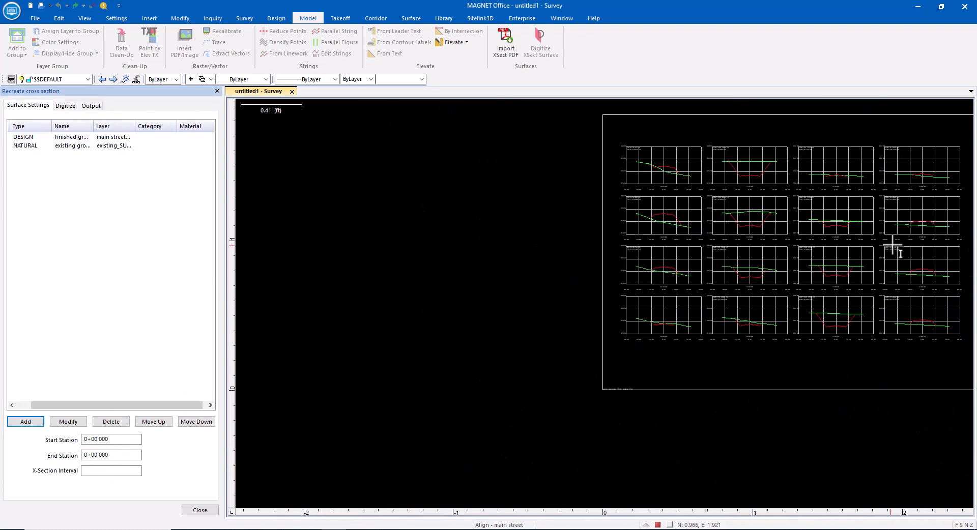
middle_click_drag(892, 244, 450, 340)
scroll(633, 305, "up", 5)
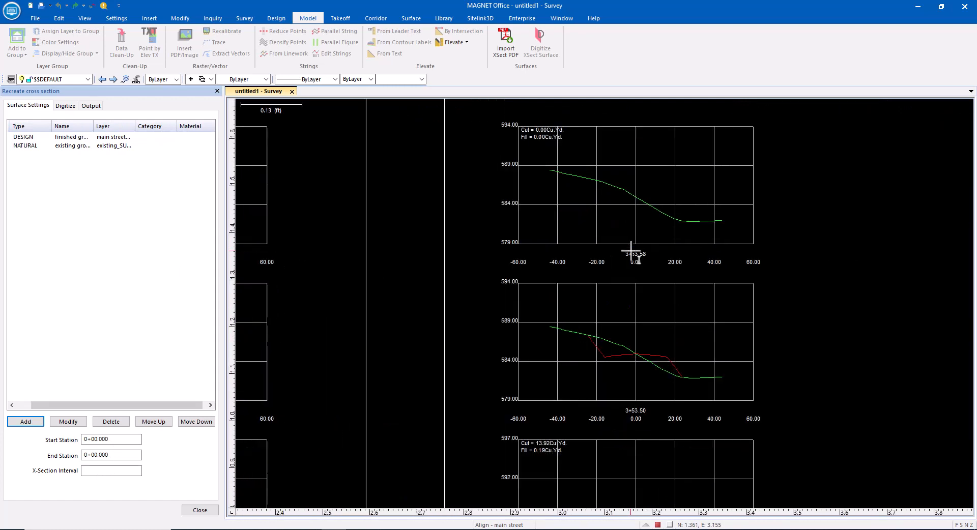
left_click(109, 454)
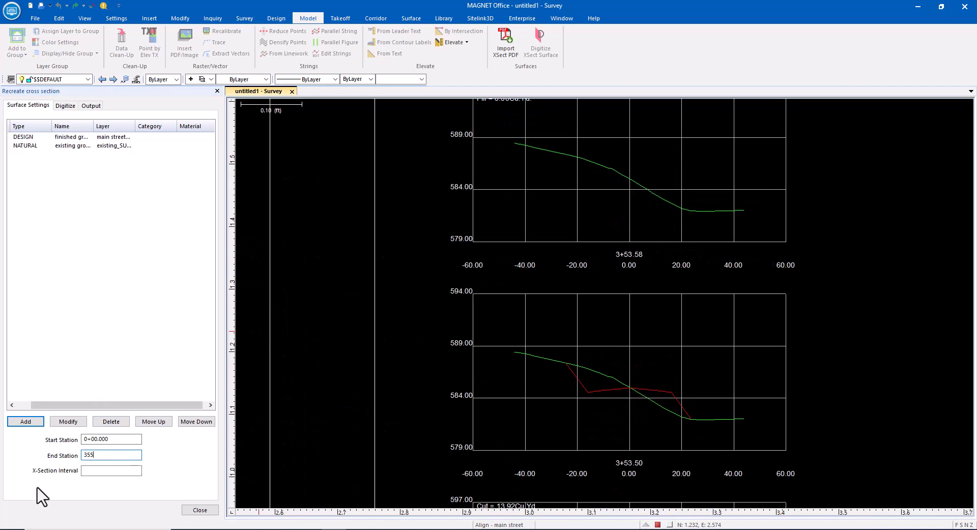
left_click(89, 469)
type("20")
key("Return")
Start digitizing the finished grade at station 0+00.00 and set the reference elevation to 573
scroll(414, 382, "down", 5)
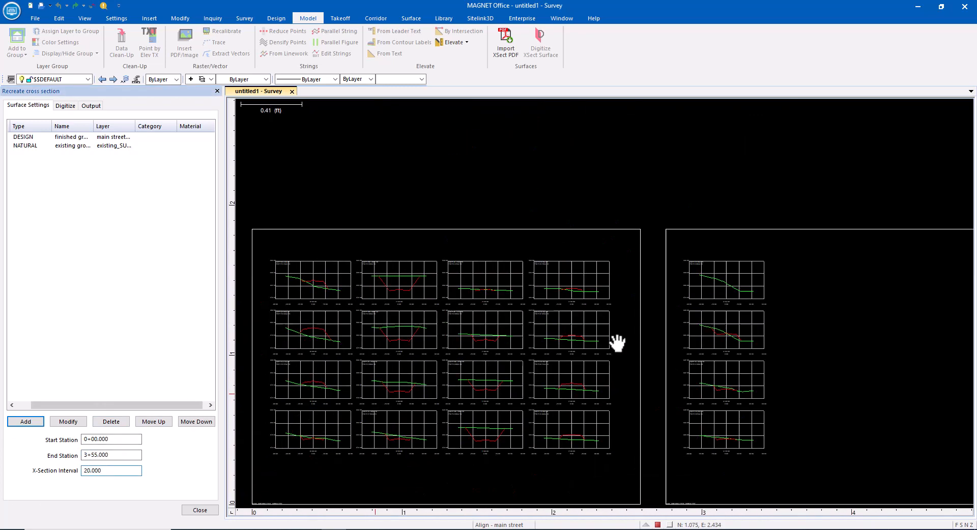
scroll(283, 442, "up", 6)
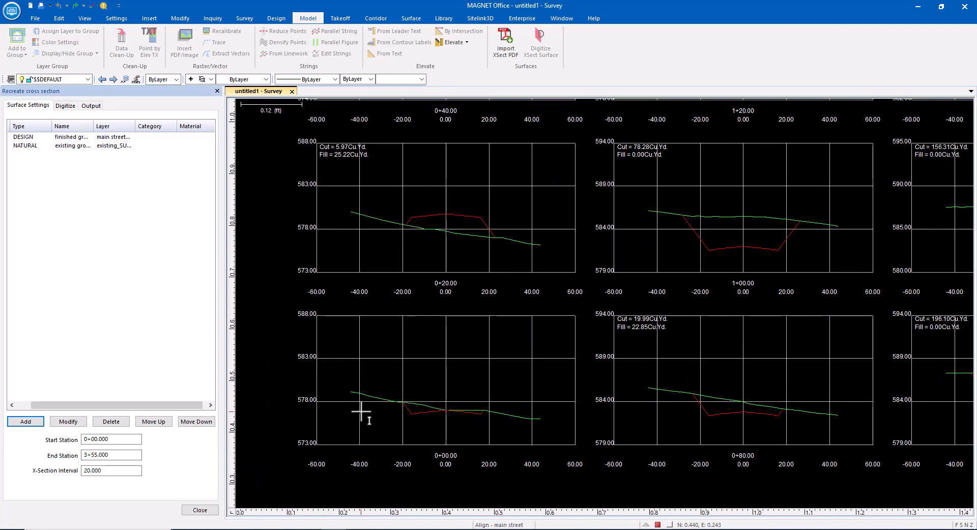
scroll(360, 407, "up", 1)
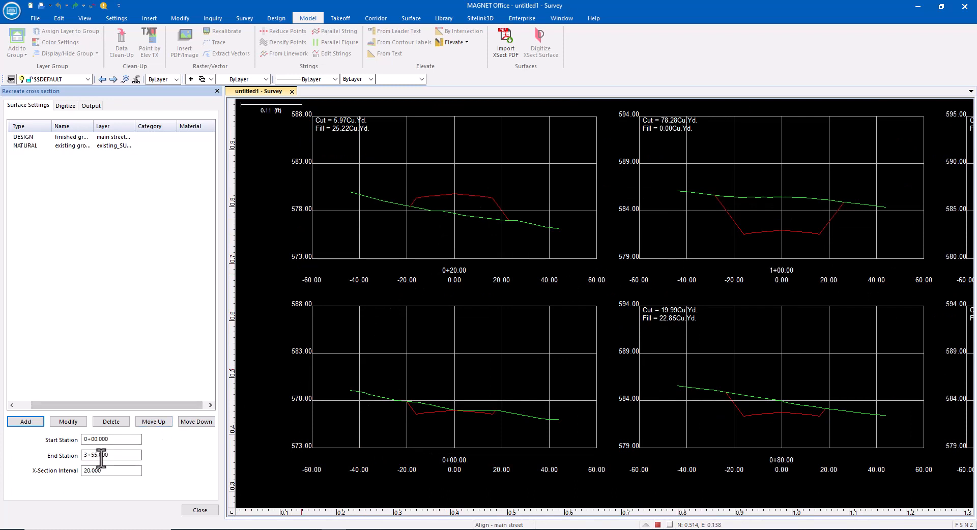
left_click(66, 106)
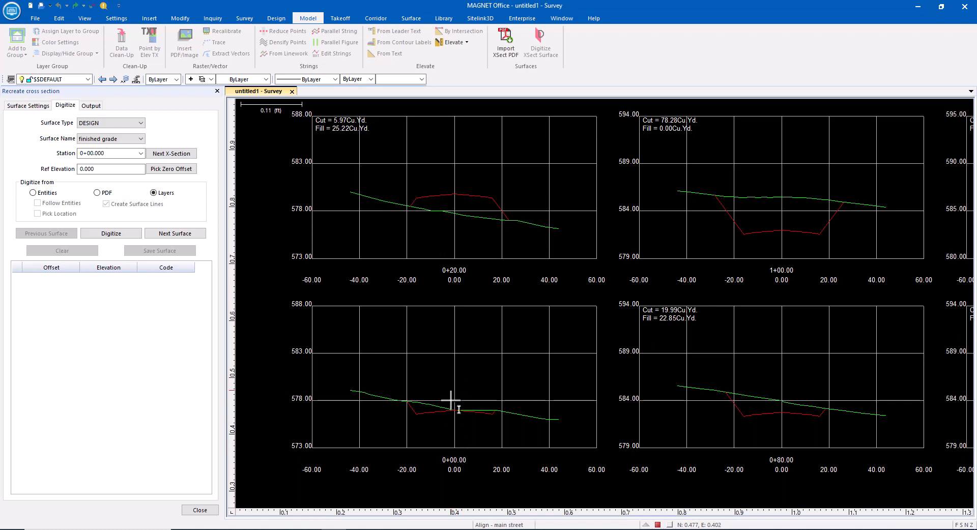
left_click(112, 169)
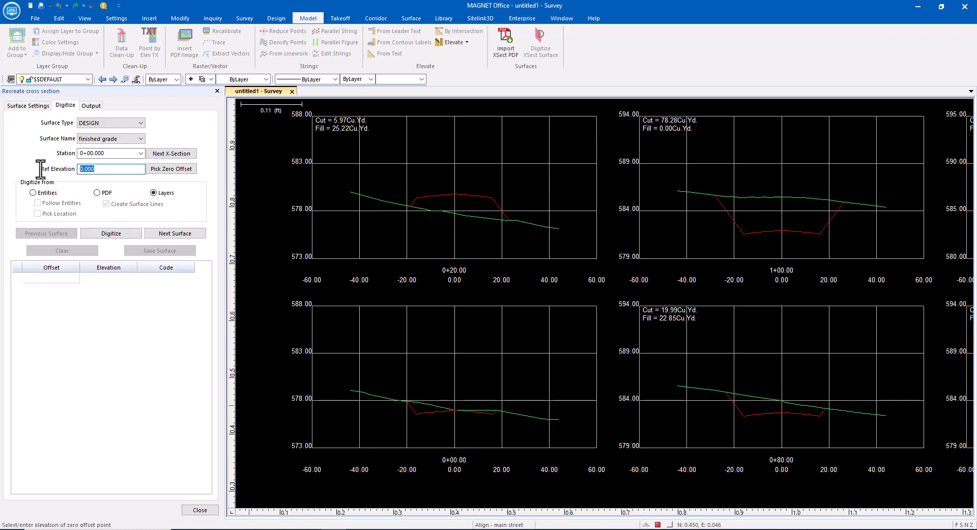
type("573")
Try to pick the zero offset point on the 573.00 gridline of the 0+00.00 section with the endpoint snap
left_click(165, 172)
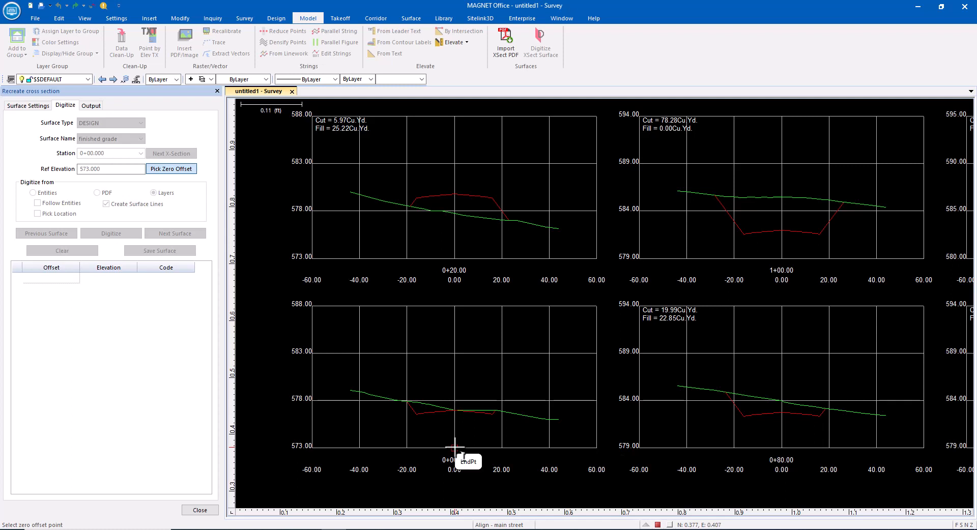
left_click(454, 448)
left_click(473, 466)
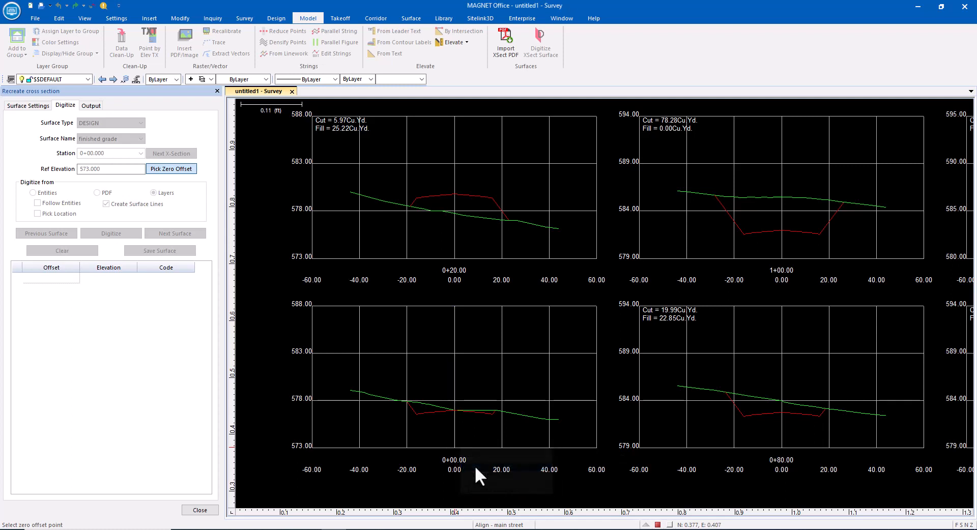
left_click(494, 486)
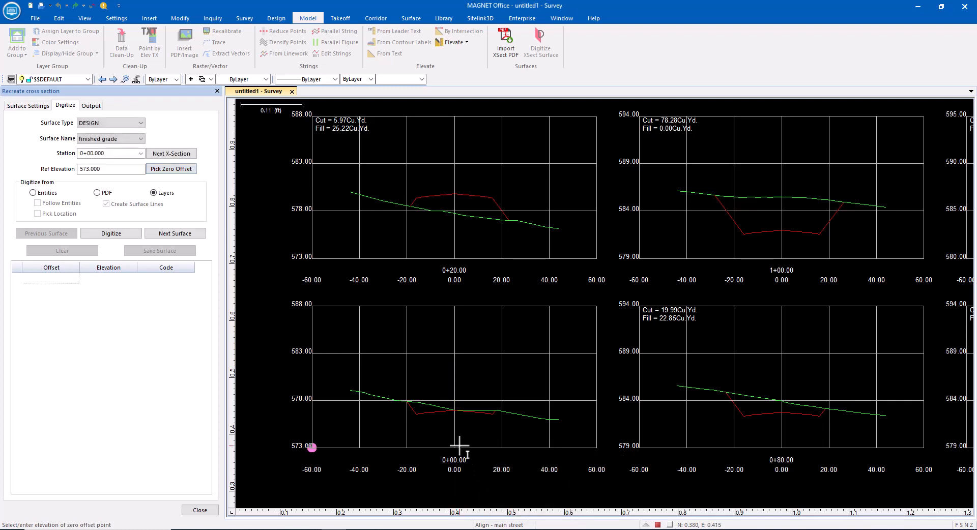
Pick the 0+00.00 section's zero offset point where the 0.00 and 573.00 gridlines cross, using the intersection snap
left_click(117, 18)
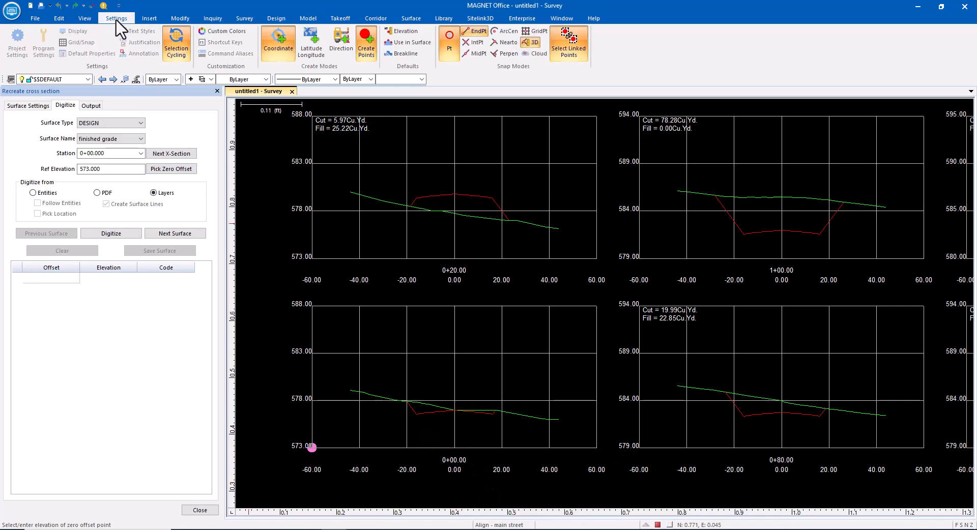
left_click(173, 169)
right_click(466, 439)
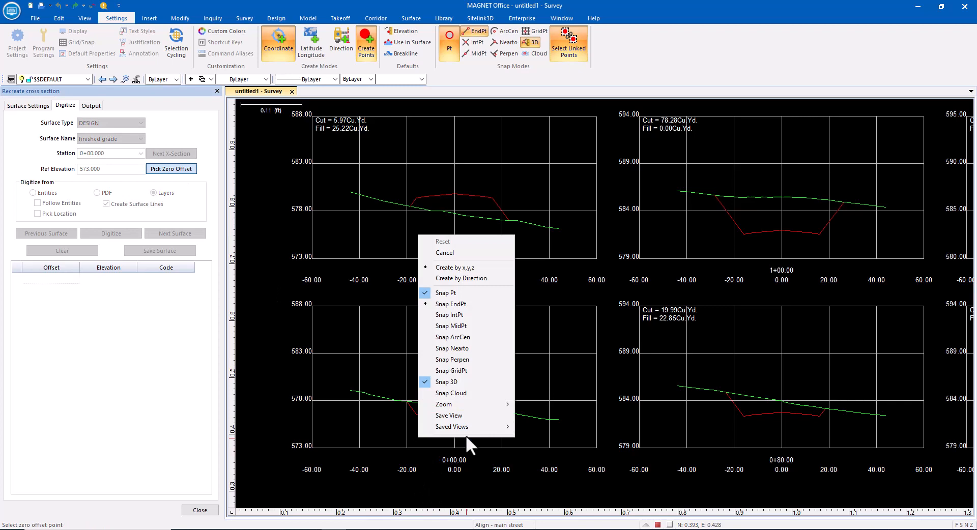
left_click(460, 317)
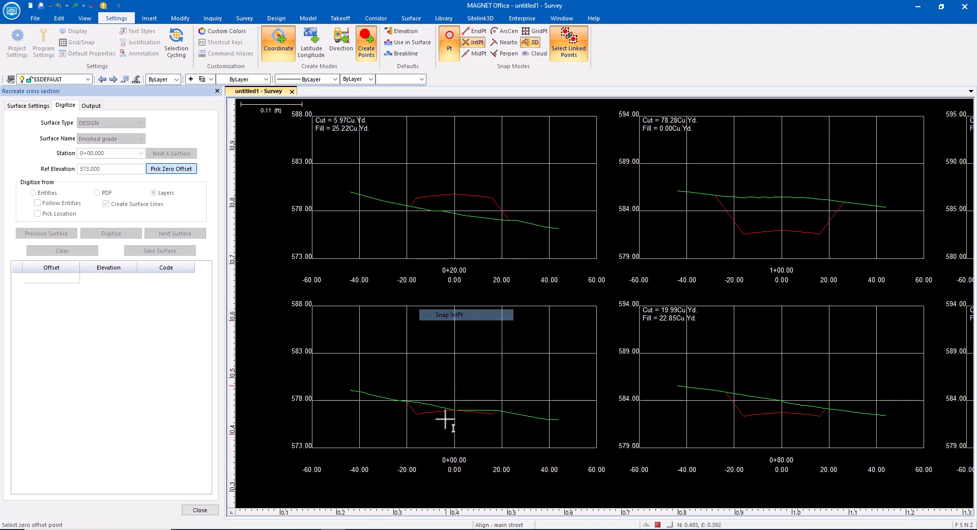
left_click(454, 448)
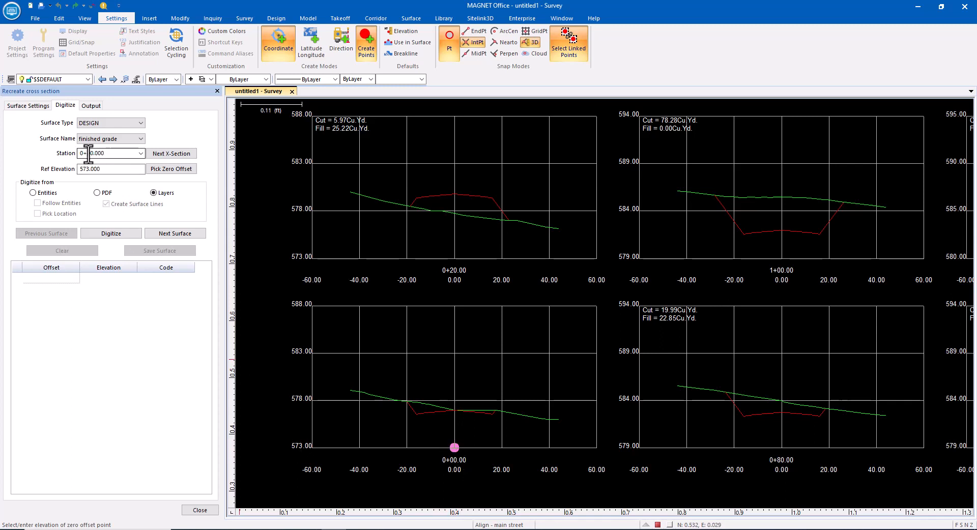
left_click(44, 193)
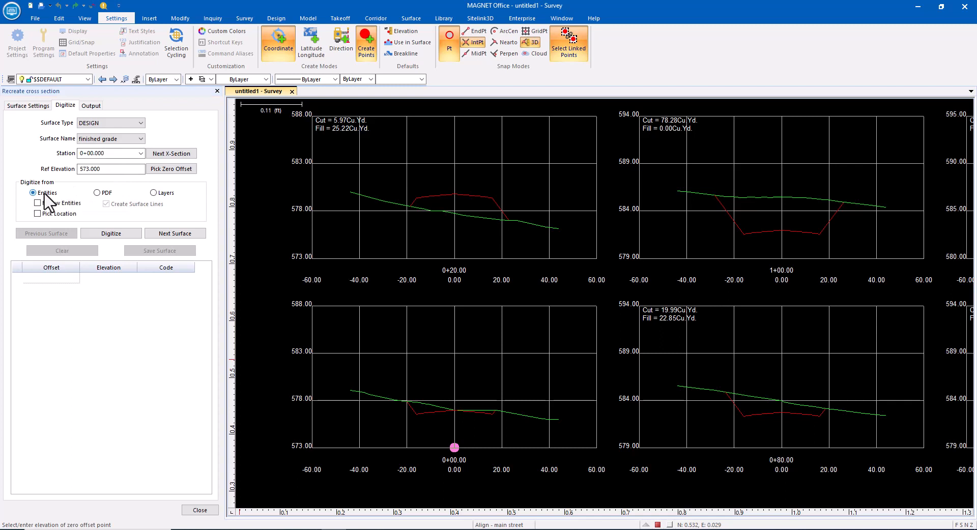
left_click(97, 193)
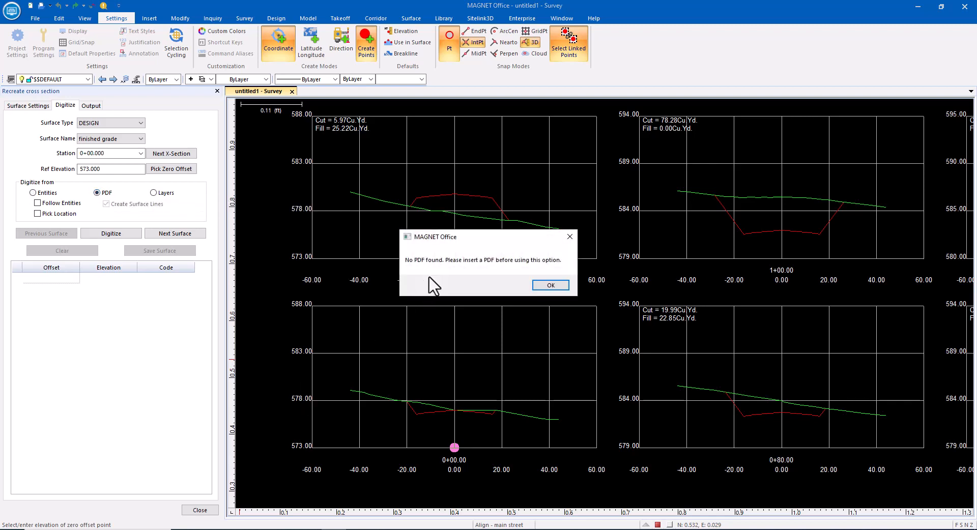
left_click(542, 284)
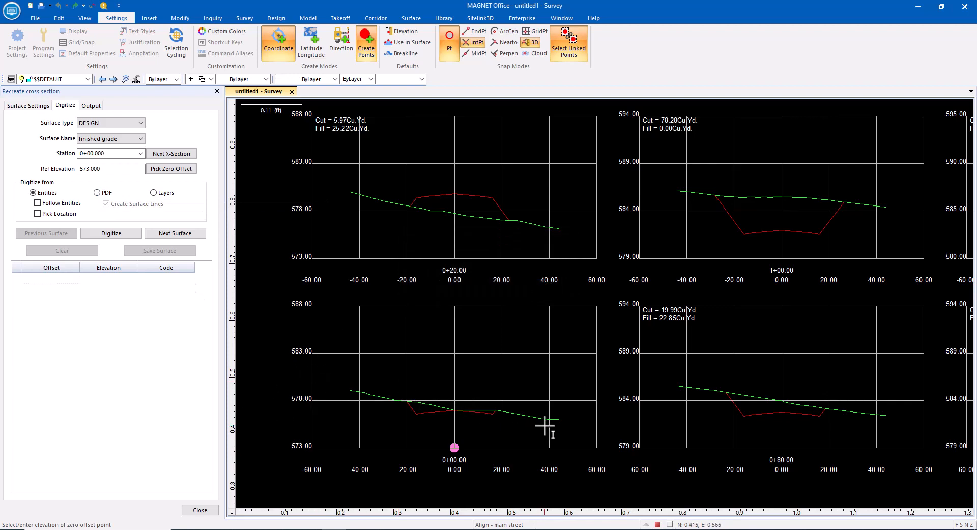
Digitize the finished grade and existing ground at station 0+00.00 from layers, windowing the section's surface lines
left_click(153, 193)
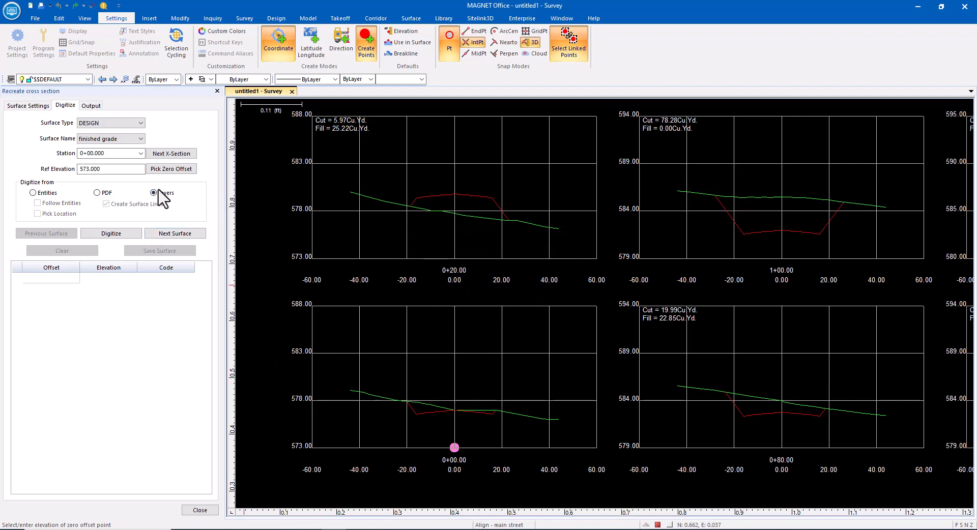
left_click(111, 234)
left_click(342, 367)
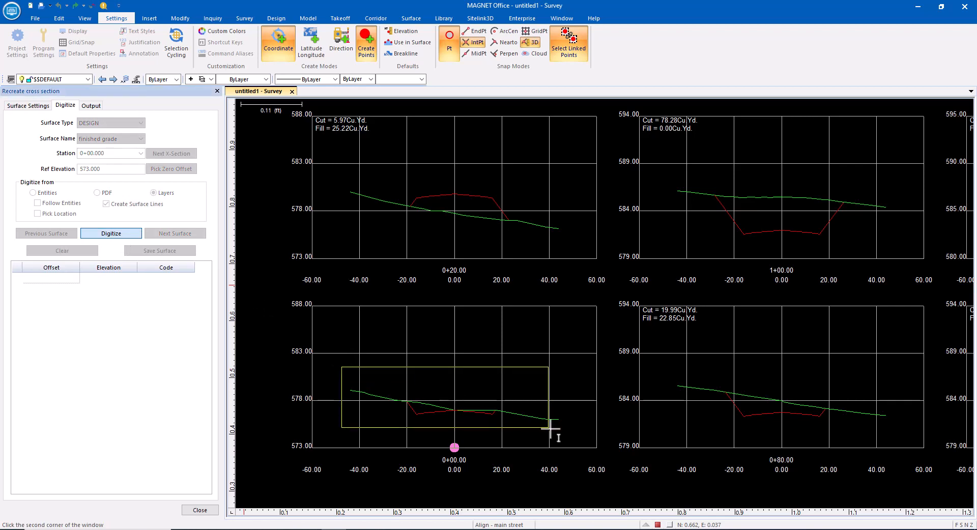
left_click(580, 437)
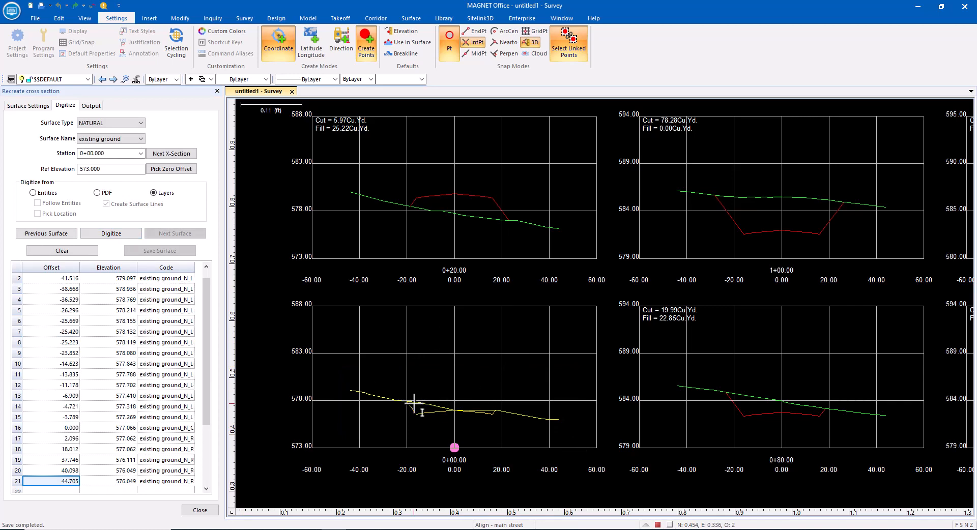
Pick the 0+20.00 section's zero offset point on the 573.00 gridline and digitize both of its surfaces from layers
left_click(181, 155)
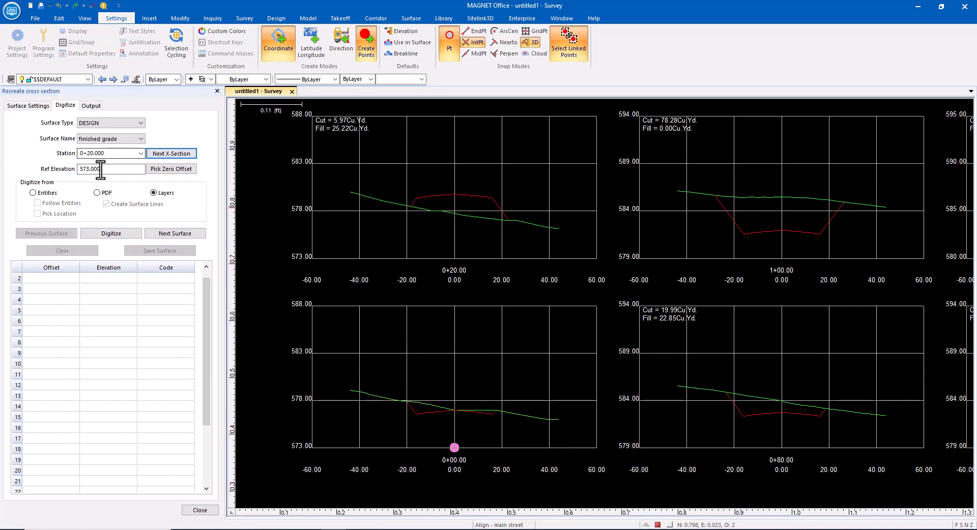
left_click(183, 171)
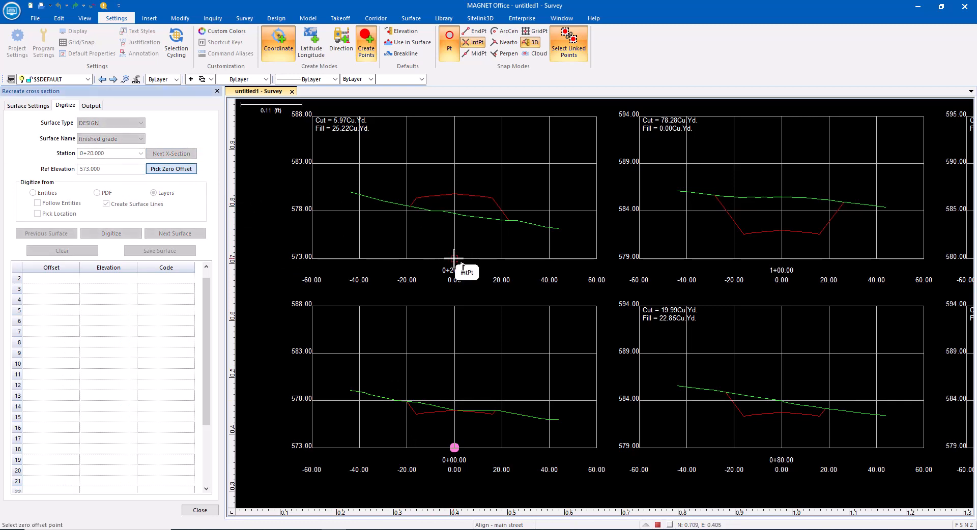
left_click(454, 258)
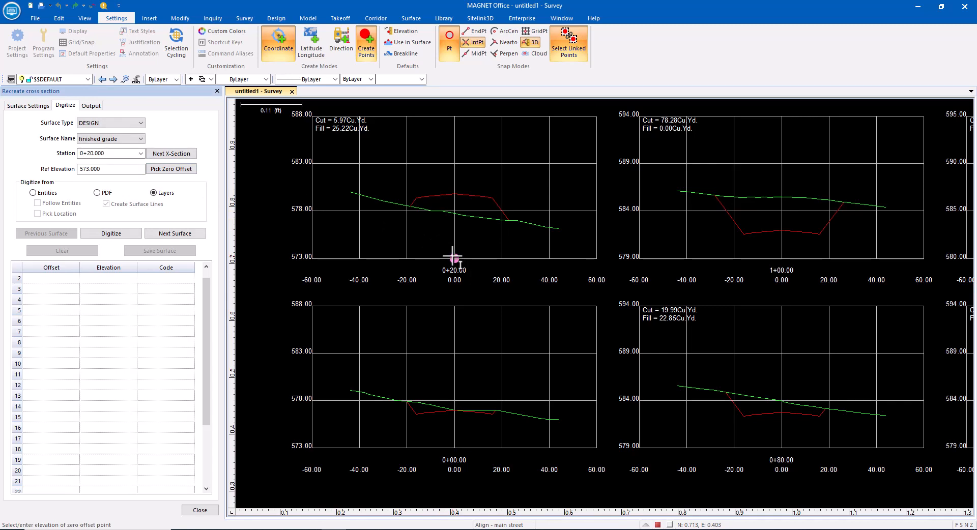
left_click(133, 235)
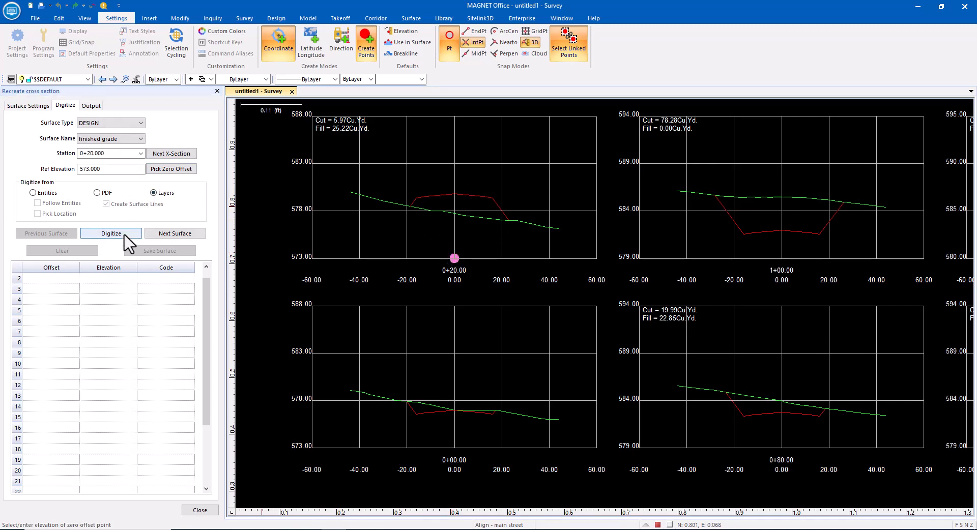
left_click(341, 167)
left_click(563, 235)
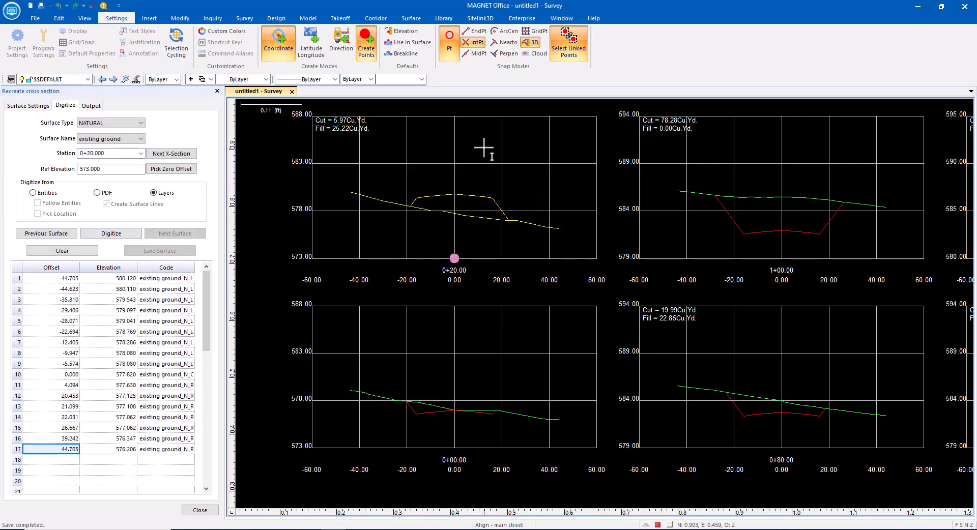
Advance to station 0+40.00 and reference its zero offset point on the section's lowest gridline to elevation 574
middle_click_drag(484, 148, 475, 412)
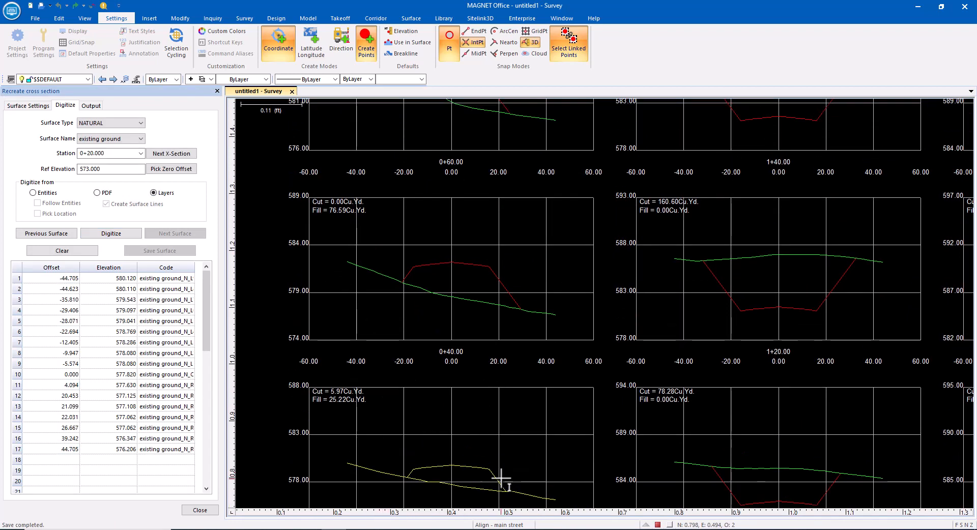
left_click(159, 154)
left_click(159, 153)
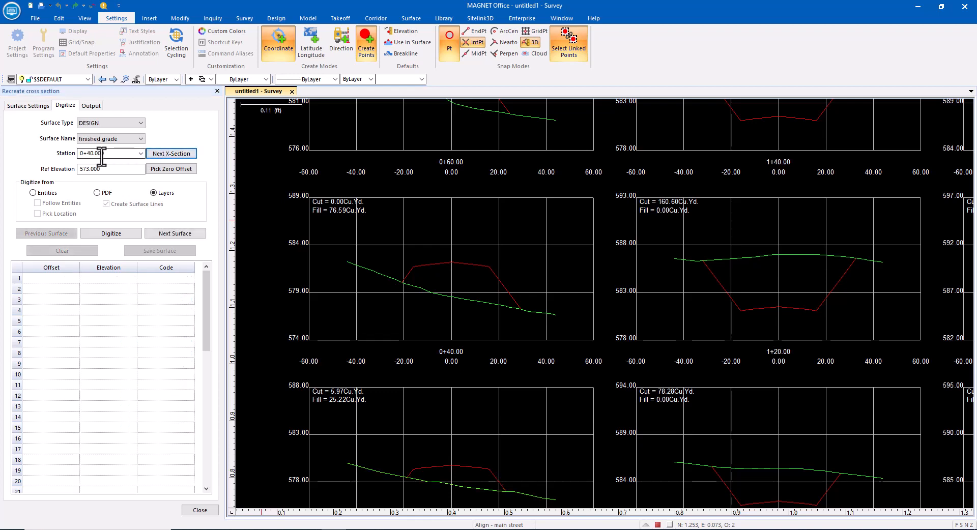
double_click(100, 169)
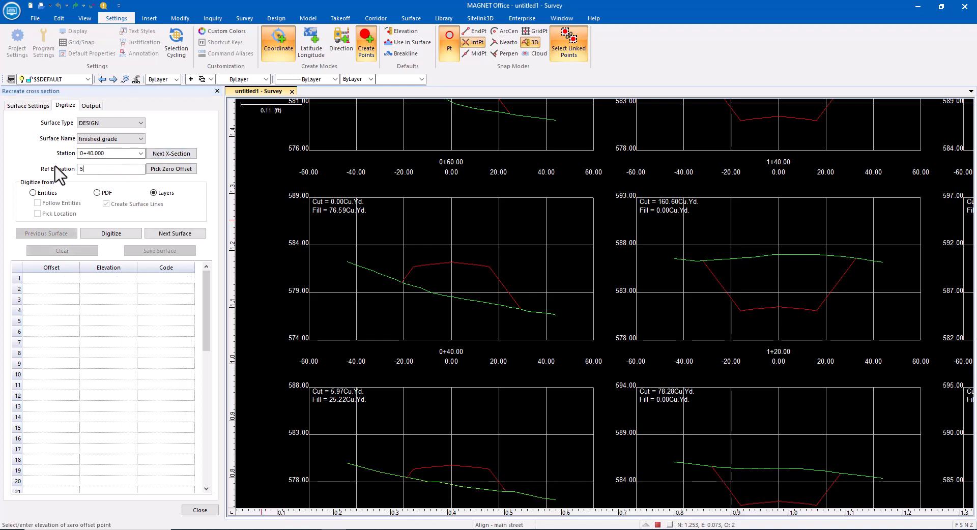
left_click(164, 173)
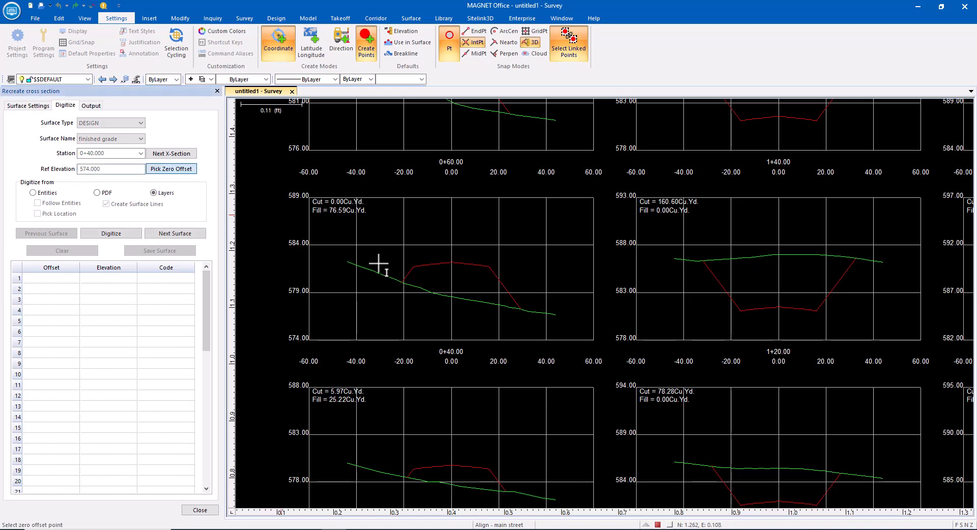
left_click(452, 338)
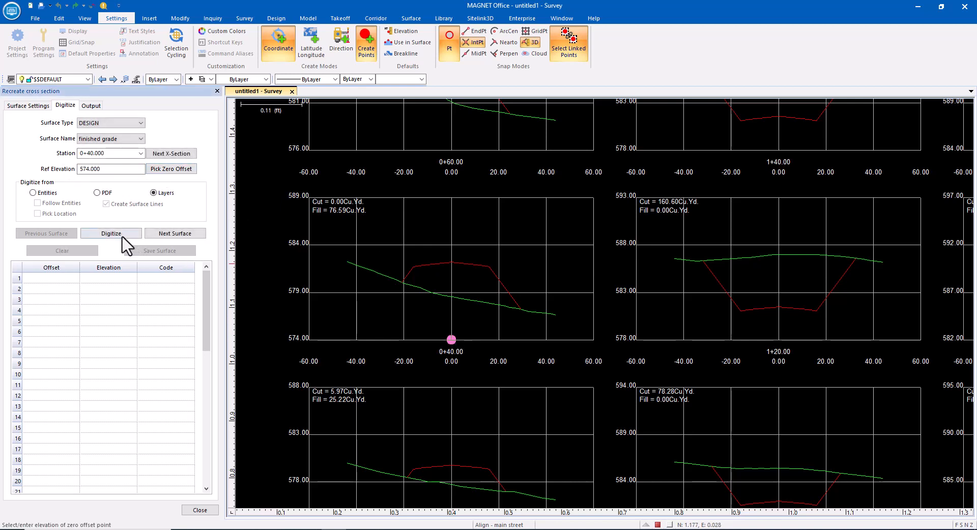
Digitize both surfaces at station 0+40.00 by windowing the section's surface lines
left_click(122, 237)
left_click(339, 238)
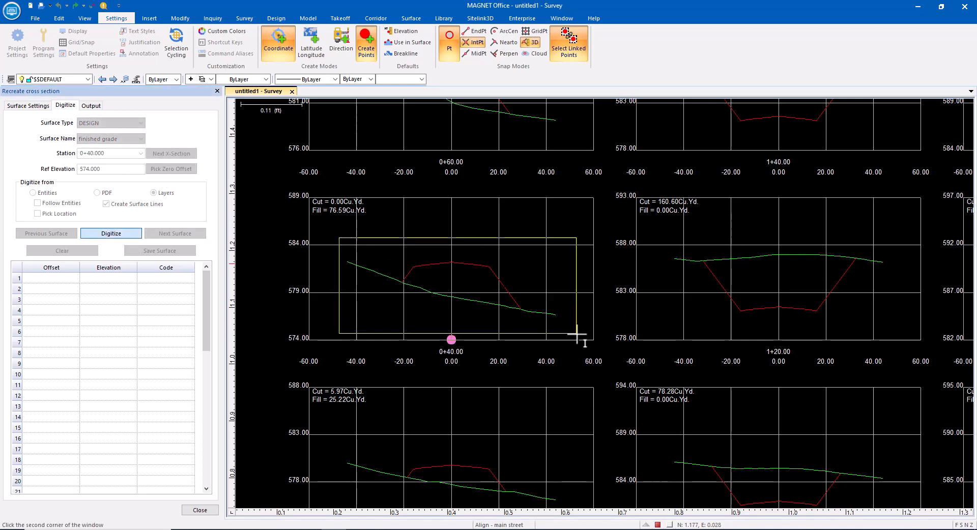
left_click(577, 335)
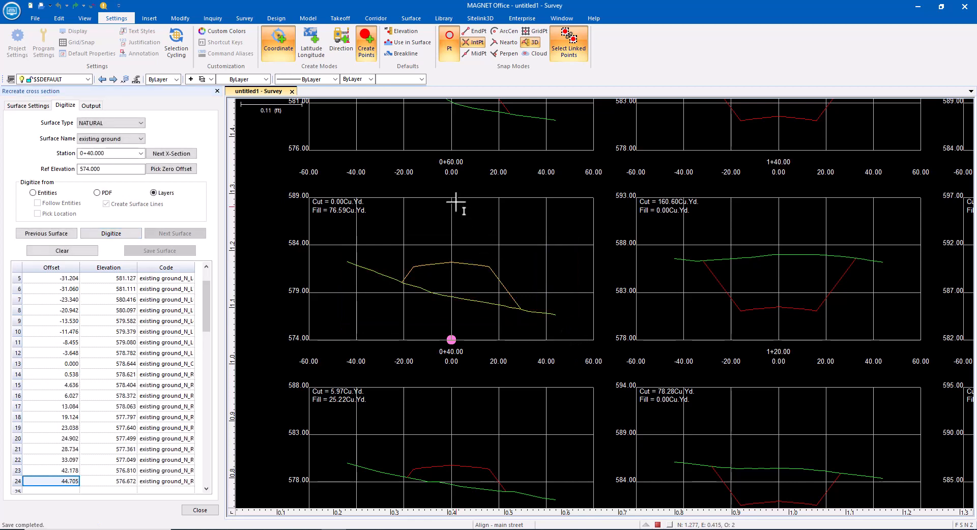
Advance to station 0+60.00 and reference its zero offset point on the section's lowest gridline to elevation 576
middle_click_drag(455, 203, 454, 393)
left_click(171, 153)
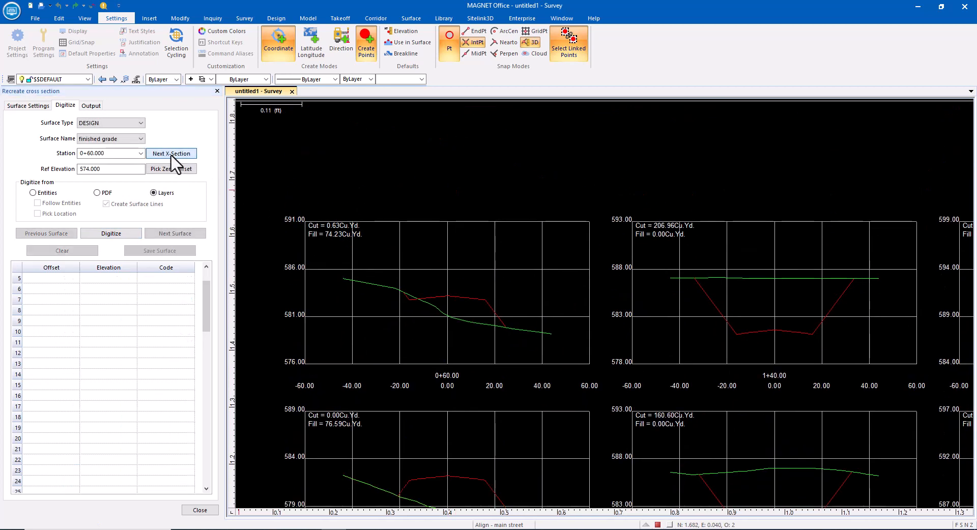
double_click(113, 169)
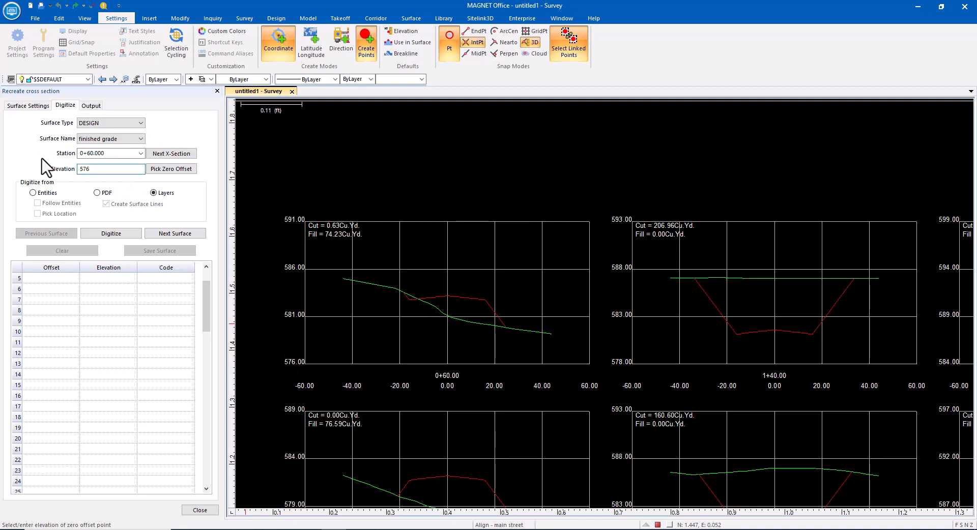
left_click(159, 171)
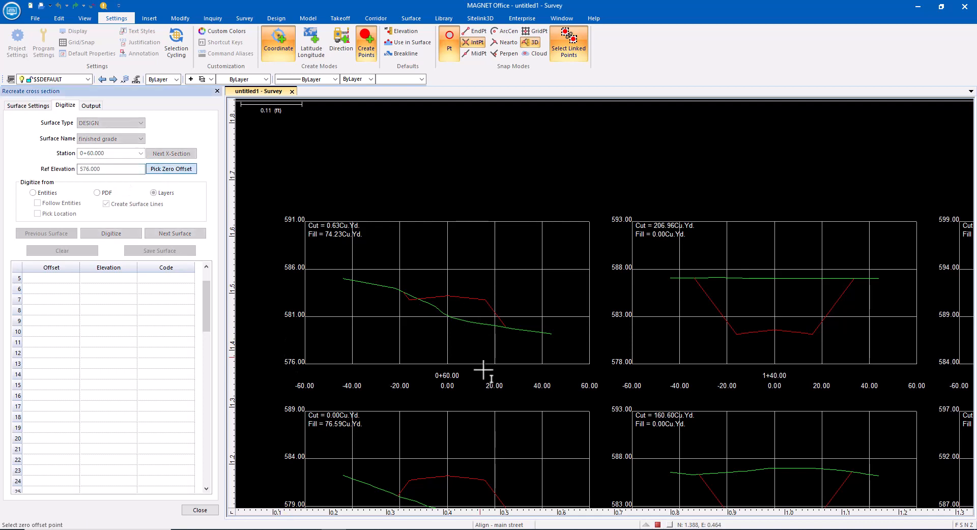
left_click(448, 363)
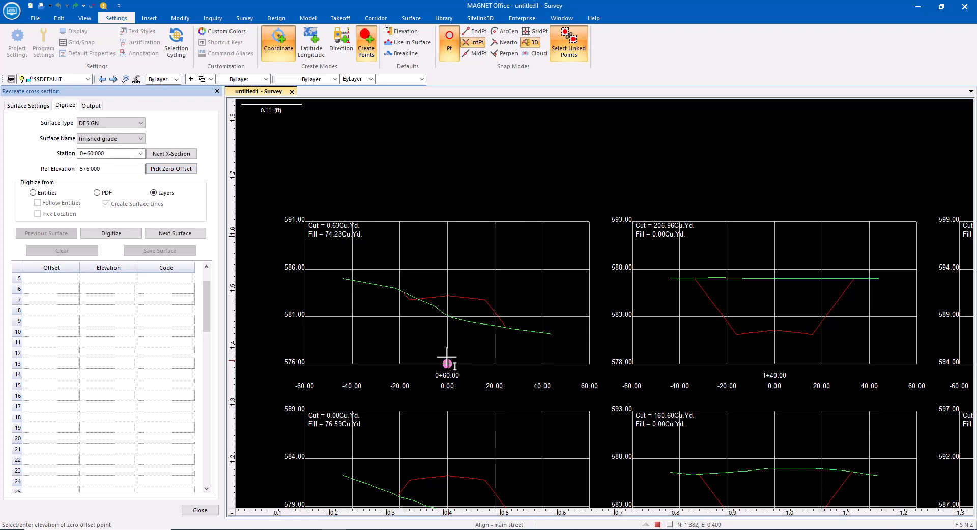
Digitize both surfaces at station 0+60.00 by windowing the section's surface lines
left_click(137, 235)
left_click(334, 262)
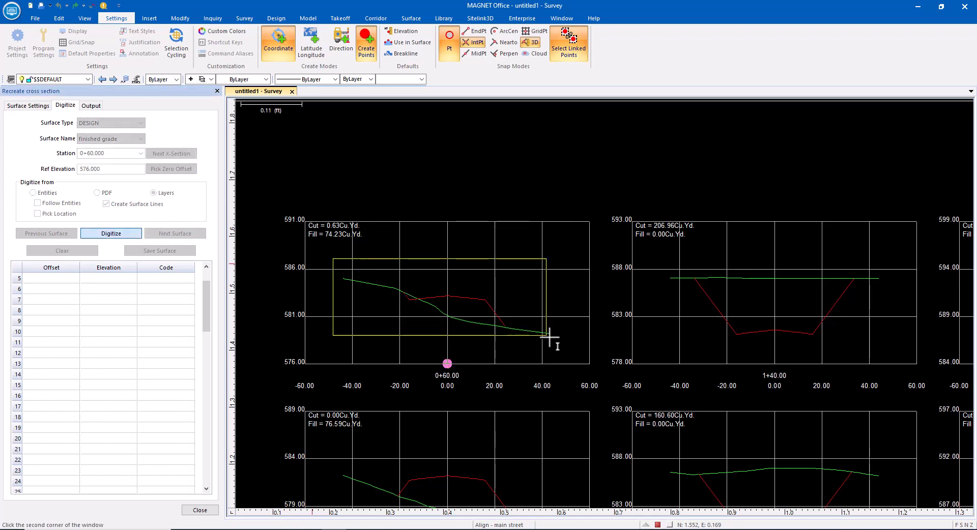
left_click(557, 345)
Advance to station 0+80.00 and reference its zero offset point on the section's lowest gridline to elevation 579
middle_click_drag(617, 449, 395, 198)
scroll(662, 430, "down", 1)
middle_click_drag(662, 431, 540, 179)
middle_click_drag(468, 354, 562, 371)
scroll(562, 370, "up", 1)
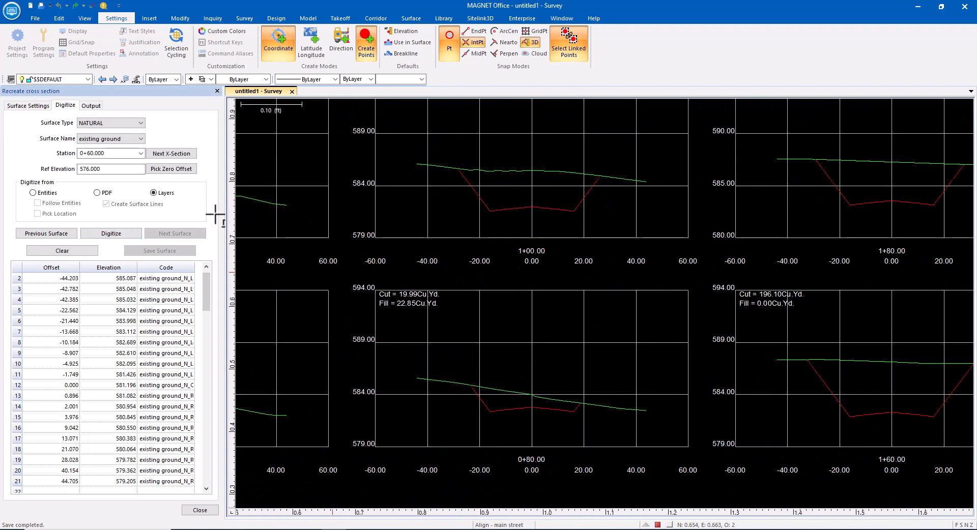
left_click(160, 154)
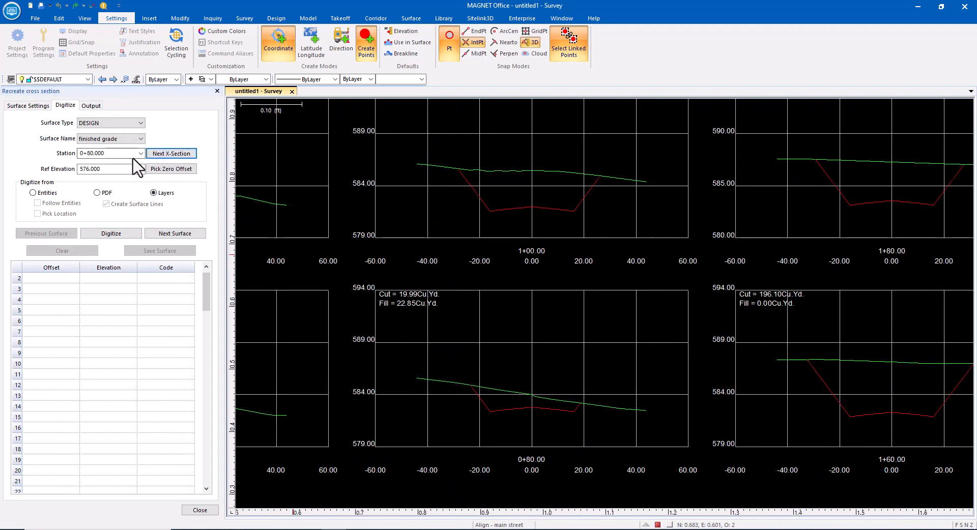
left_click(116, 169)
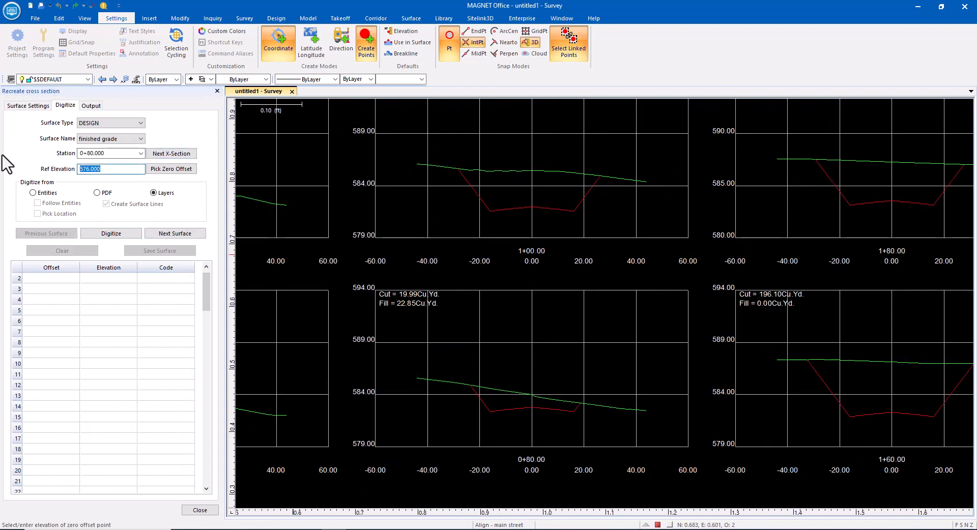
left_click(182, 171)
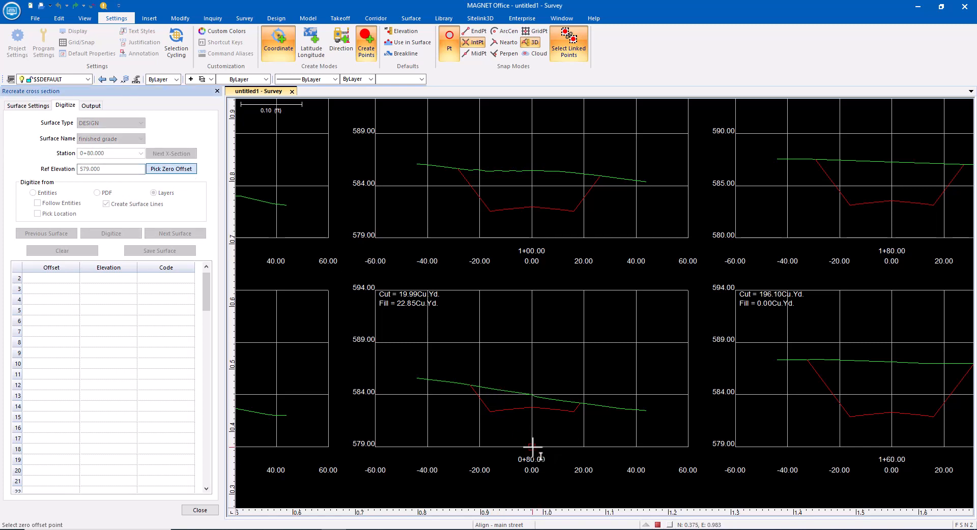
left_click(533, 447)
Digitize both surfaces at station 0+80.00 by windowing the section's surface lines
left_click(111, 232)
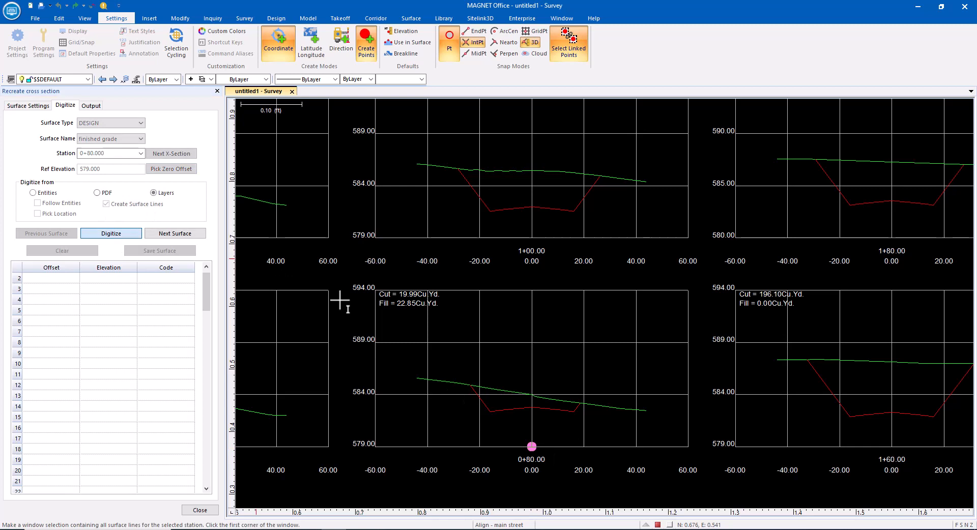
left_click(413, 358)
left_click(662, 435)
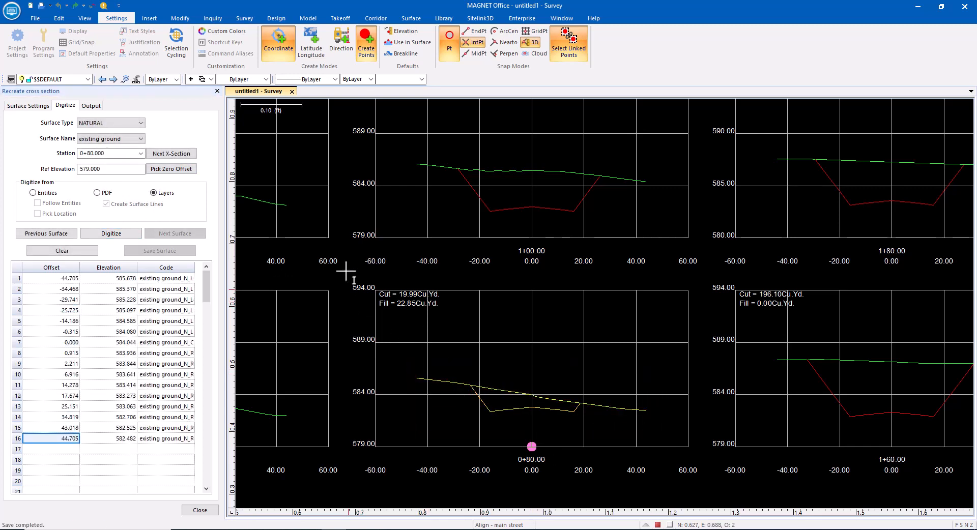
Advance to station 1+00.00, referenced at elevation 579 on its lowest gridline, and digitize both of its surfaces
left_click(171, 153)
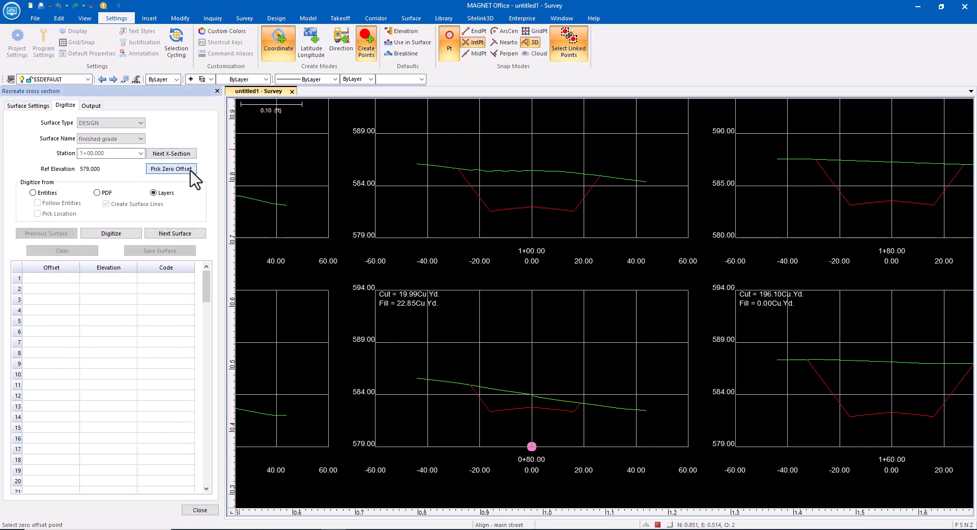
left_click(111, 233)
left_click(405, 149)
left_click(655, 225)
Advance to station 1+20.00 and reference its zero offset point on the section's lowest gridline to elevation 578
middle_click_drag(551, 149, 501, 495)
left_click(176, 155)
left_click_drag(113, 169, 9, 164)
type("578")
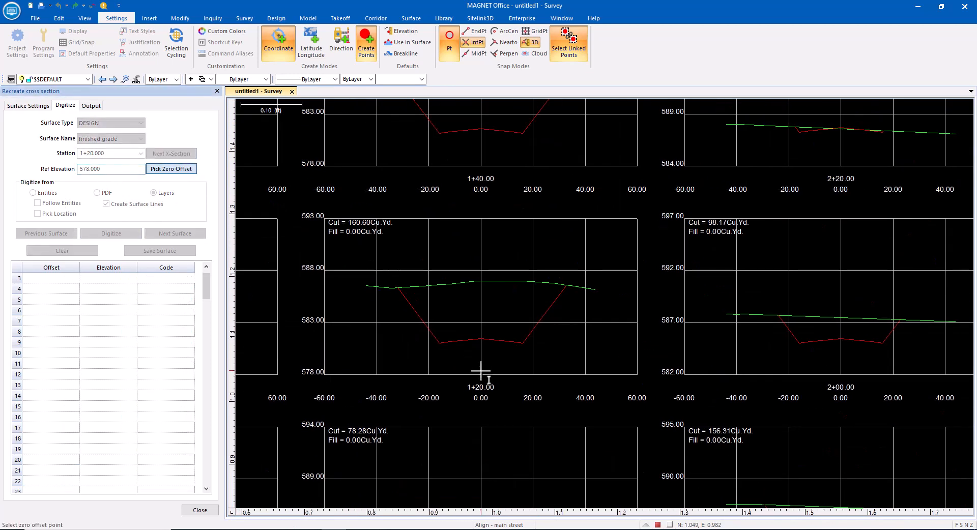
left_click(478, 374)
Reference station 1+40.00's zero offset point on its lowest gridline to elevation 578 and digitize both of its surfaces
left_click(171, 154)
middle_click_drag(493, 242, 472, 483)
left_click(173, 169)
left_click(460, 408)
left_click(111, 233)
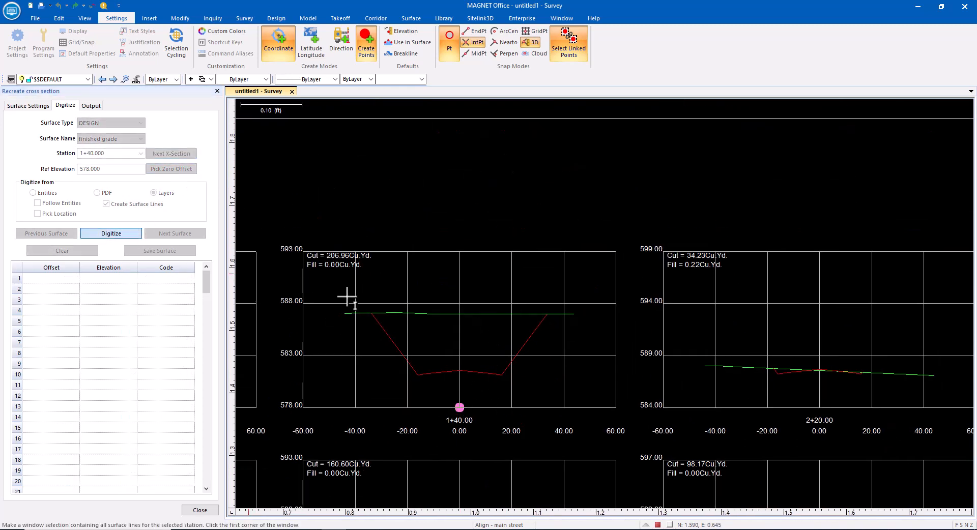
left_click(340, 296)
left_click(599, 394)
Reference station 1+60.00's zero offset point on its lowest gridline to elevation 579 and digitize both of its surfaces
middle_click_drag(737, 473, 549, 132)
middle_click_drag(671, 426, 545, 244)
middle_click_drag(468, 375, 505, 253)
left_click(177, 152)
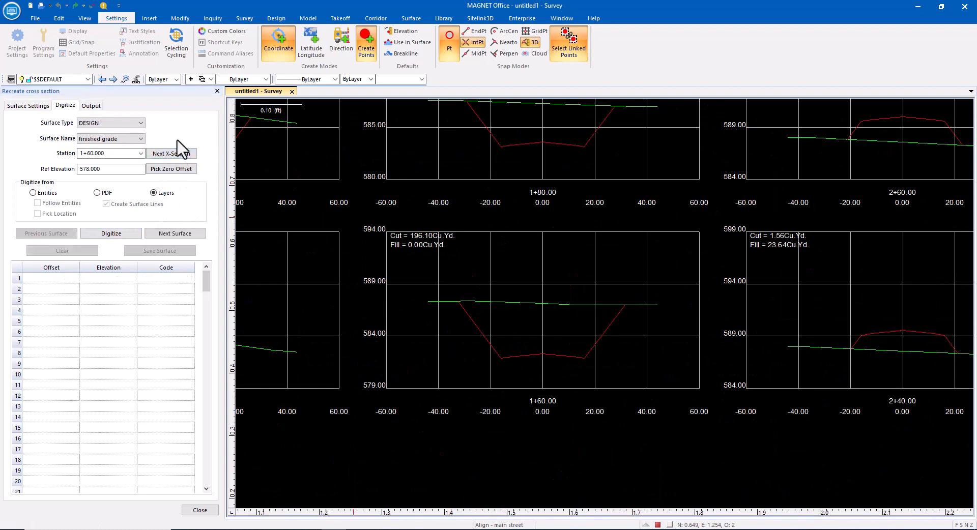
left_click(164, 170)
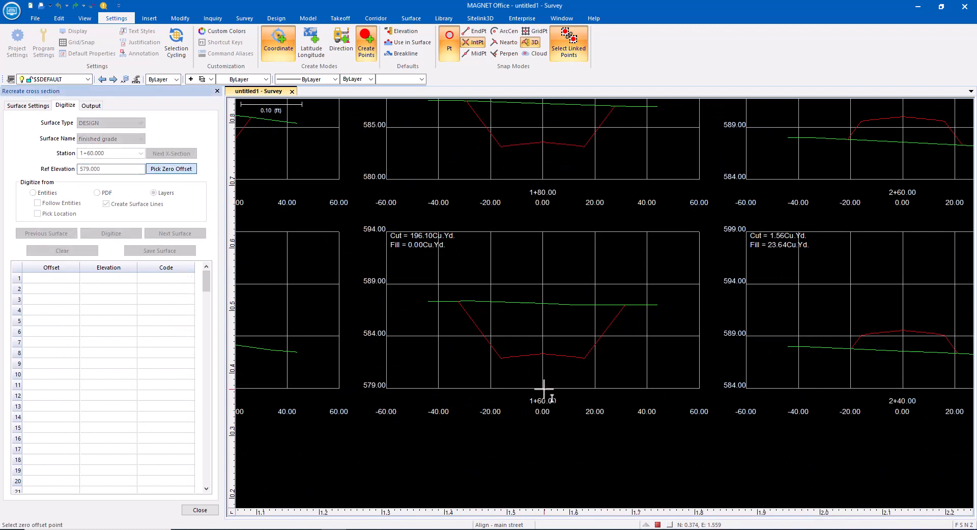
left_click(543, 389)
left_click(111, 233)
left_click(409, 272)
left_click(676, 380)
Reference station 1+80.00's zero offset point on its lowest gridline to elevation 580 and digitize both of its surfaces
middle_click_drag(495, 186, 475, 374)
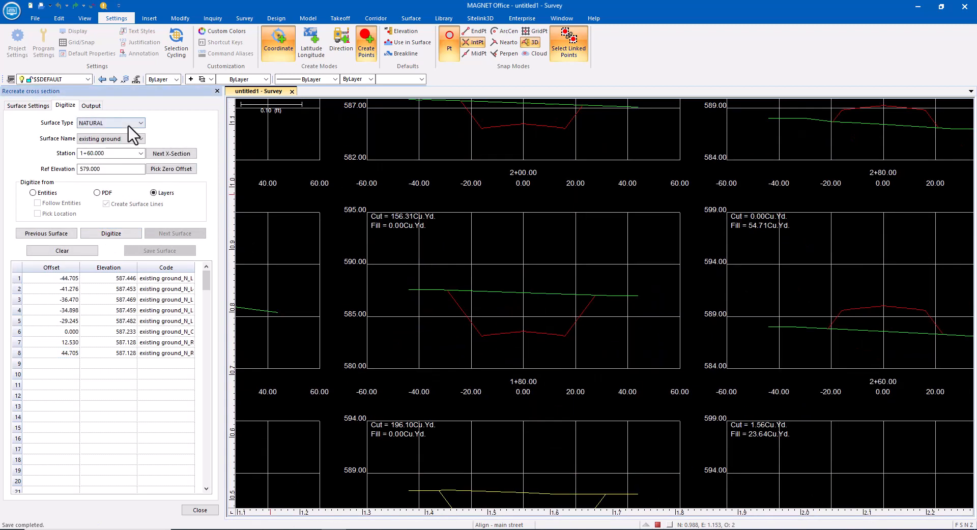
left_click(168, 154)
left_click(170, 169)
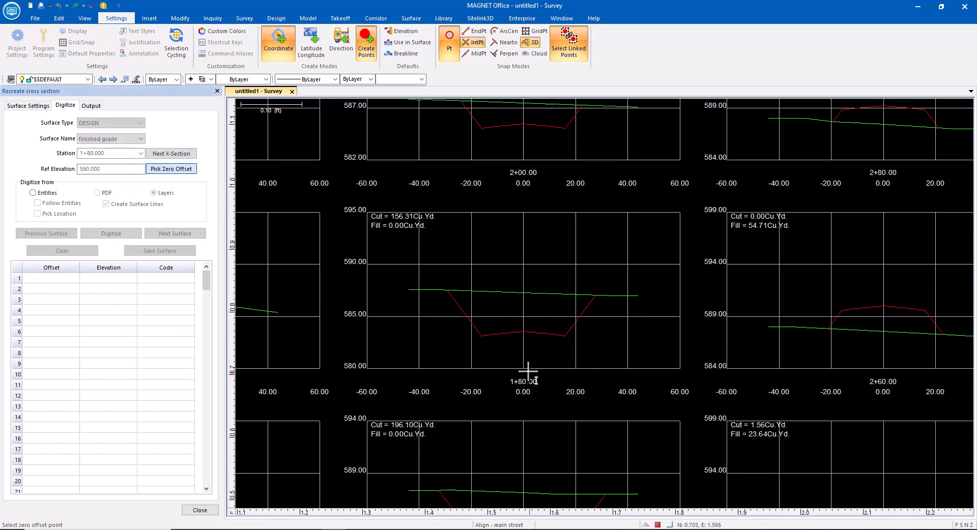
left_click(523, 368)
left_click(111, 233)
left_click(390, 267)
left_click(661, 366)
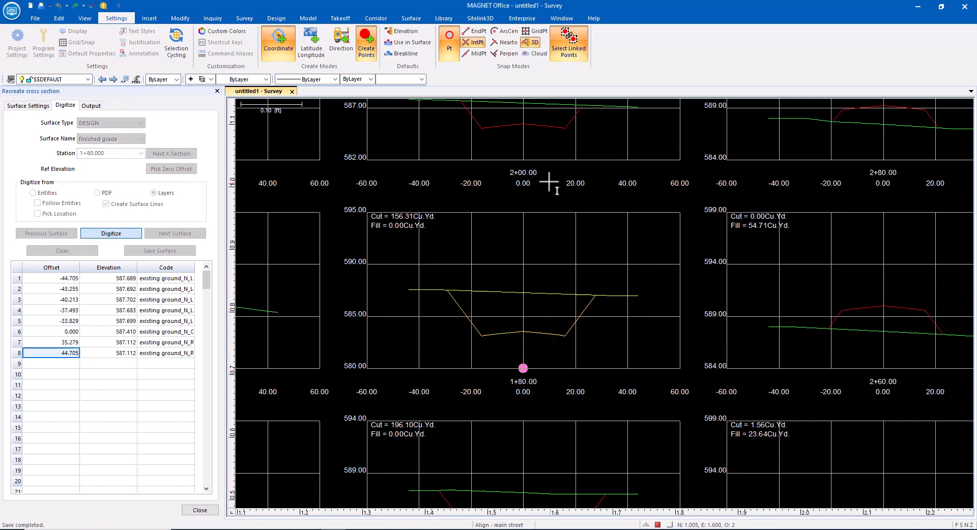
Reference station 2+00.00's zero offset point on its lowest gridline to elevation 582 and digitize both of its surfaces
middle_click_drag(547, 183, 543, 398)
left_click(184, 156)
left_click_drag(125, 169, 37, 166)
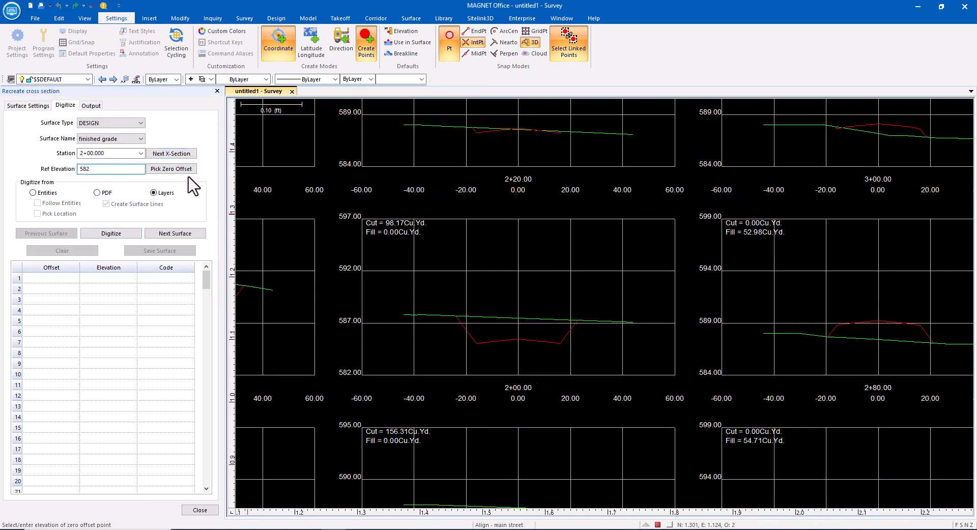
left_click(183, 171)
left_click(518, 375)
left_click(113, 234)
left_click(399, 298)
left_click(654, 359)
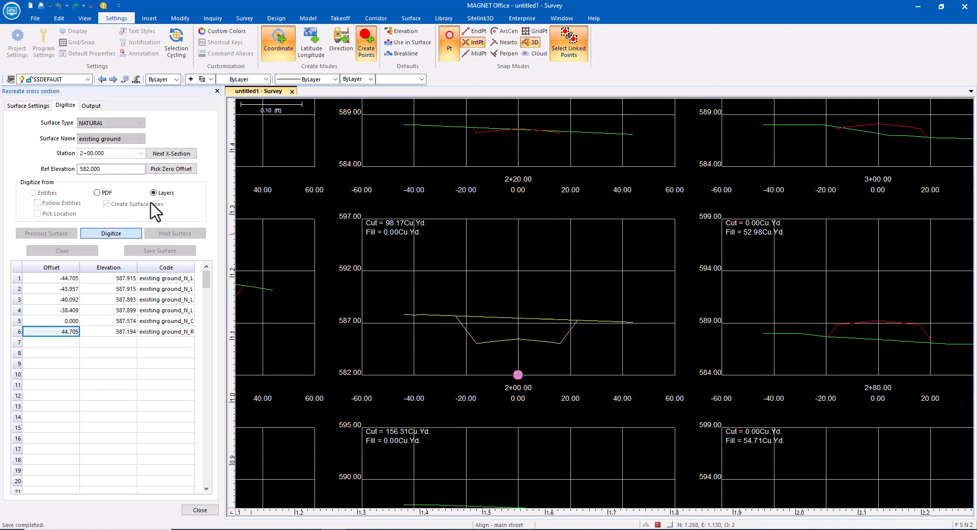
Reference station 2+20.00's zero offset point on its lowest gridline to elevation 584 and digitize both of its surfaces
left_click(171, 153)
left_click(171, 168)
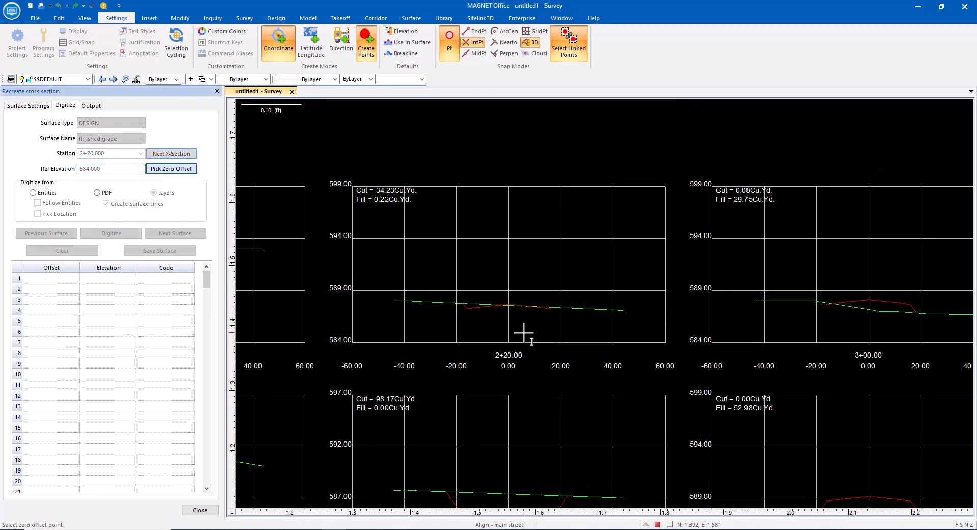
left_click(508, 343)
left_click(111, 233)
left_click(382, 278)
left_click(633, 342)
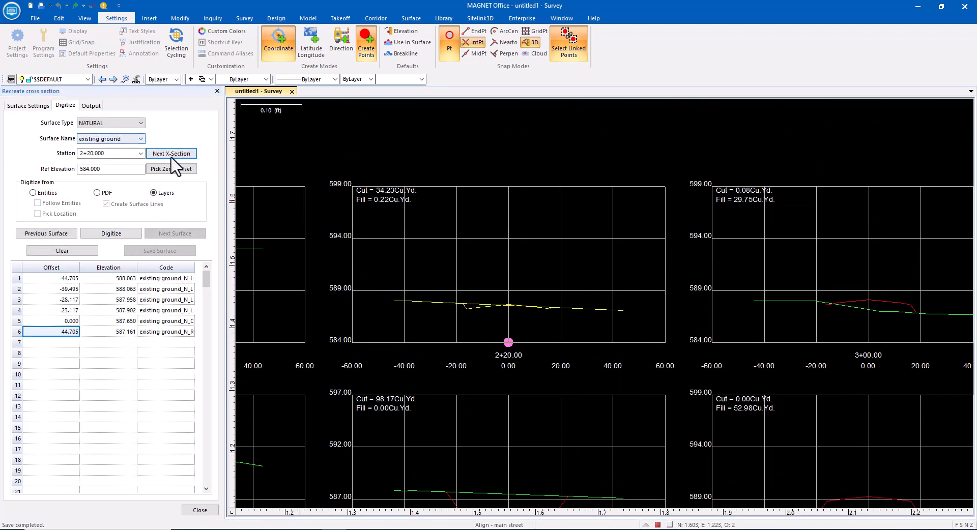
Reference station 2+40.00's zero offset point on its lowest gridline to elevation 584 and digitize both of its surfaces
left_click(171, 154)
left_click(171, 169)
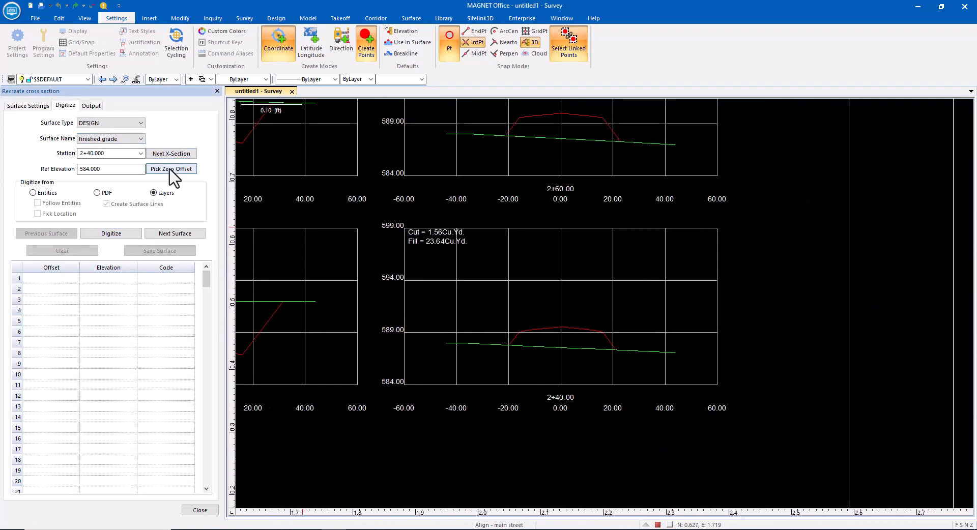
left_click(560, 384)
left_click(111, 233)
left_click(421, 300)
left_click(686, 362)
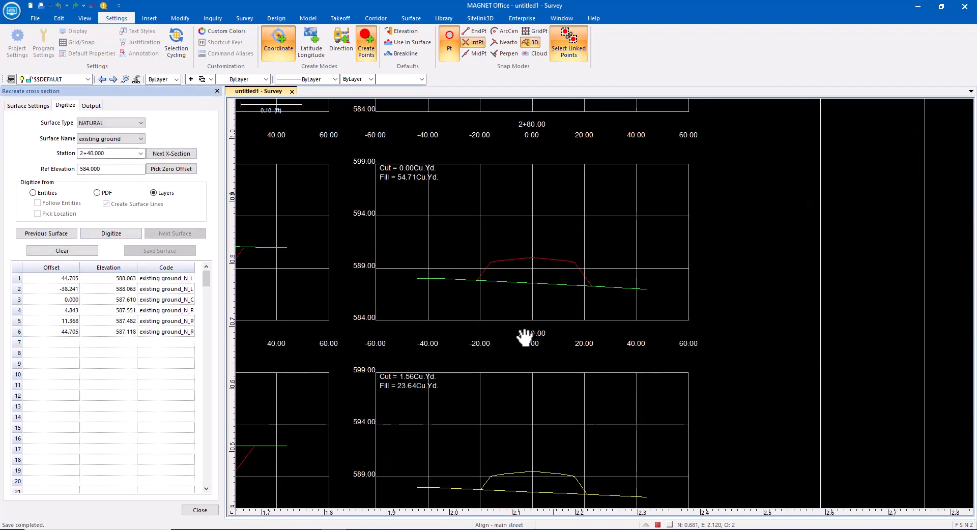
Reference station 2+60.00's zero offset point on its lowest gridline to elevation 584 and digitize both of its surfaces
left_click(171, 154)
left_click(171, 168)
left_click(532, 320)
left_click(175, 233)
left_click(127, 233)
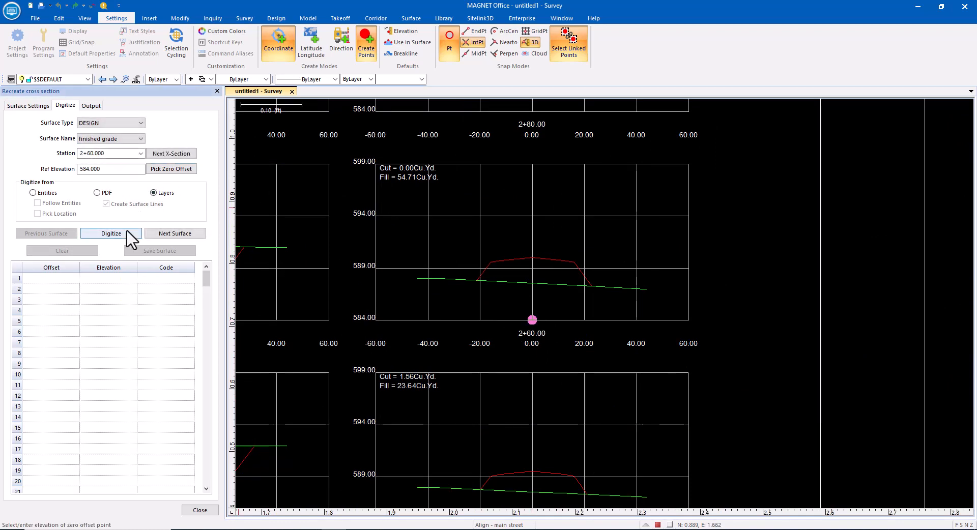
left_click(404, 238)
left_click(675, 315)
Reference station 2+80.00's zero offset point on its lowest gridline to elevation 584 and digitize both of its surfaces
left_click(171, 154)
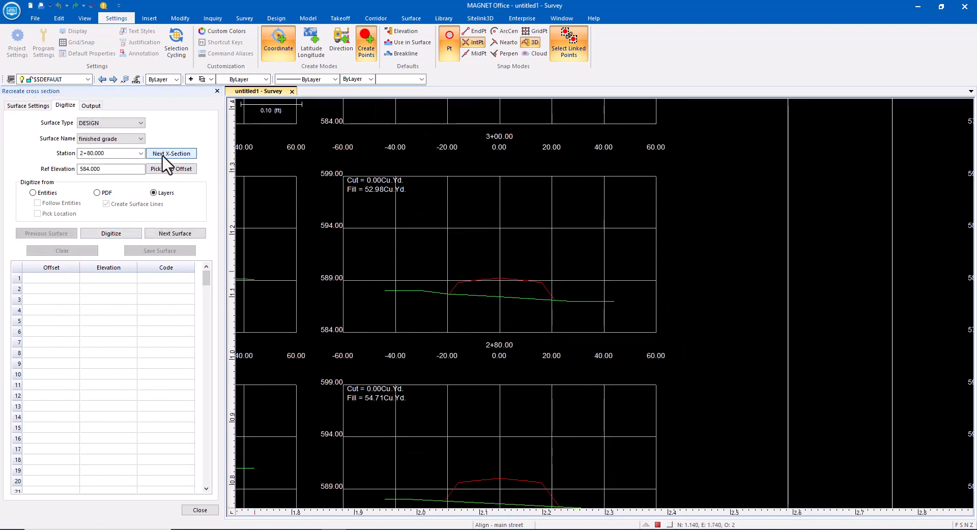
left_click(171, 169)
left_click(501, 332)
left_click(137, 233)
left_click(387, 260)
left_click(641, 318)
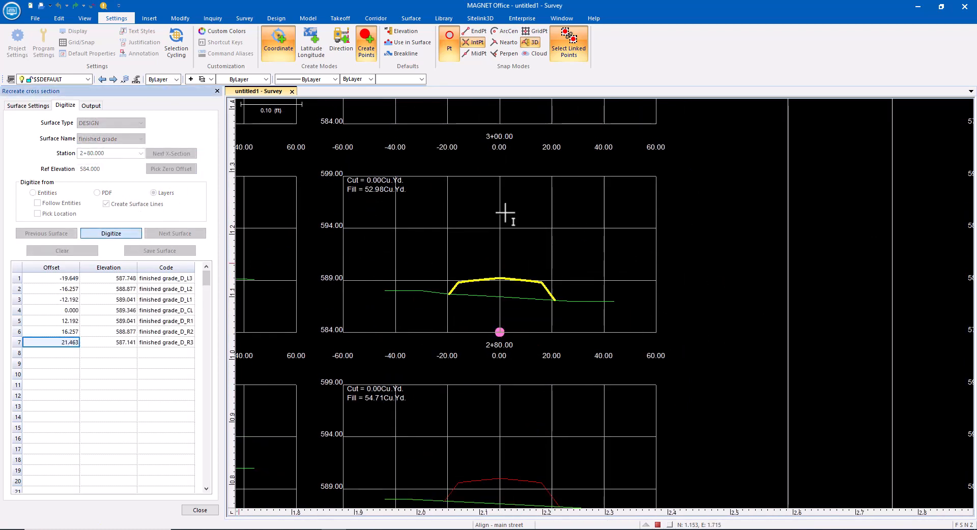
left_click(175, 233)
left_click(127, 233)
Reference station 3+00.00's zero offset point on its lowest gridline to elevation 584 and digitize both of its surfaces
middle_click_drag(504, 127, 509, 340)
left_click(170, 154)
left_click(162, 168)
left_click(505, 336)
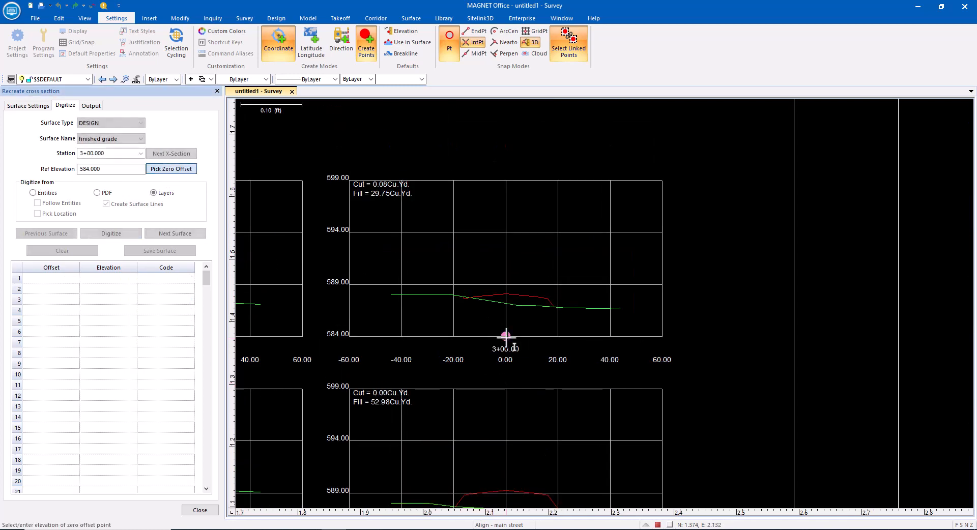
left_click(386, 261)
left_click(644, 329)
Reference station 3+20.00's zero offset point on its lowest gridline to elevation 583 and digitize both of its surfaces
left_click(175, 154)
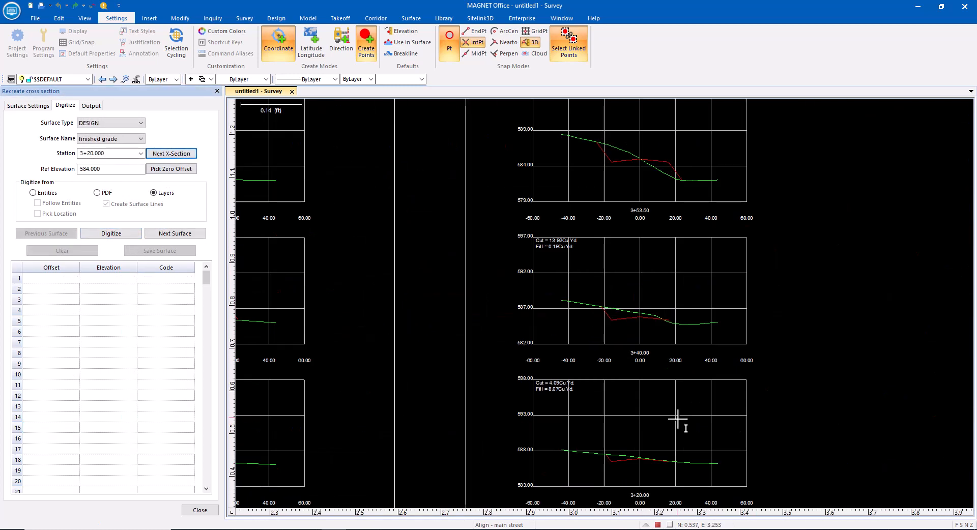
double_click(95, 170)
type("583")
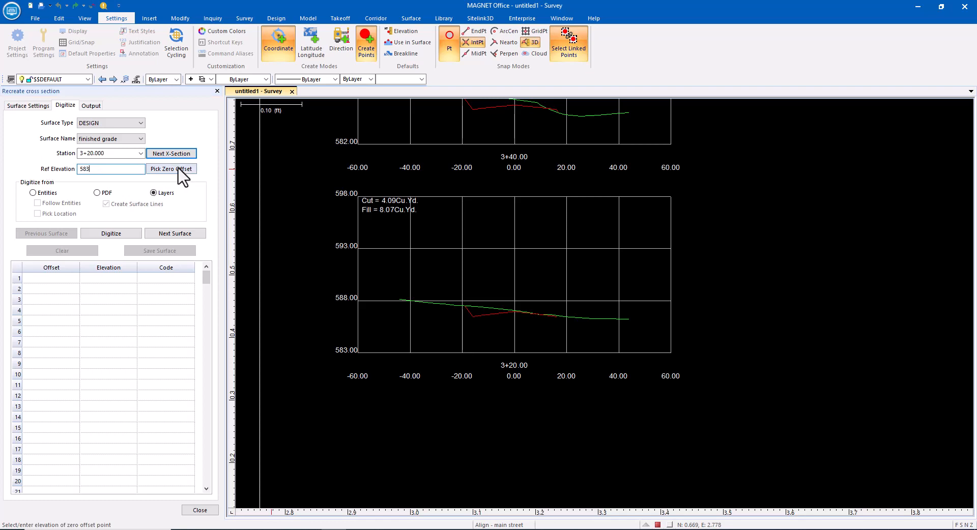
left_click(178, 168)
left_click(514, 352)
left_click(111, 233)
left_click(379, 272)
left_click(644, 337)
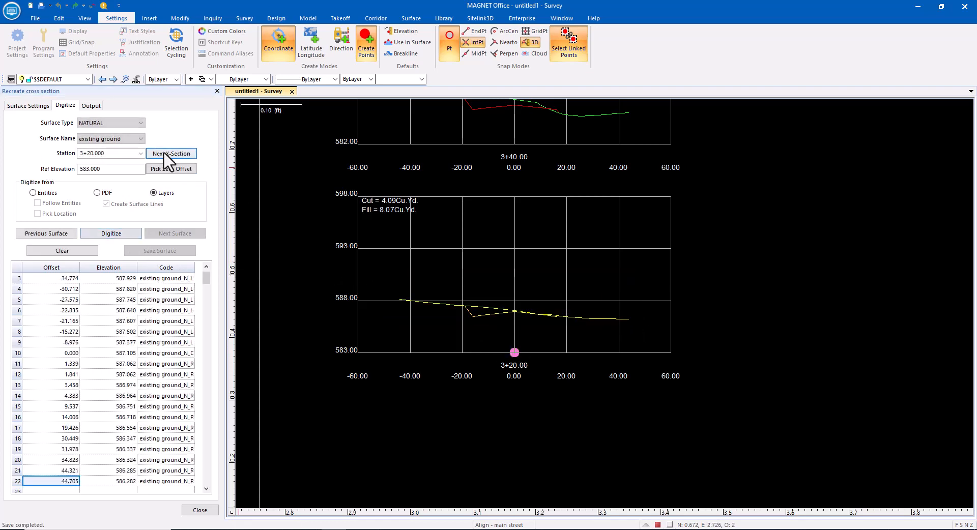
Reference station 3+40.00's zero offset point on its lowest gridline to elevation 582 and digitize both of its surfaces
left_click(165, 154)
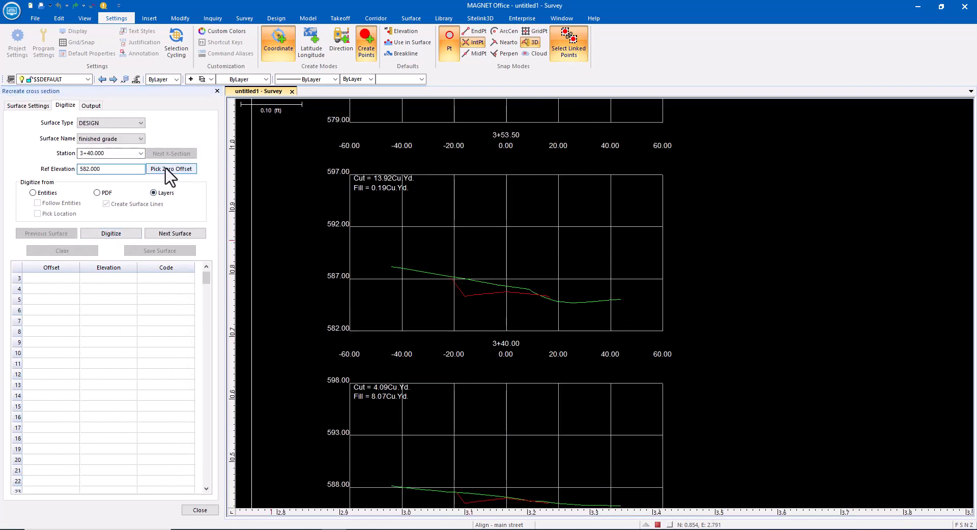
left_click(165, 169)
left_click(506, 330)
left_click(111, 233)
left_click(390, 255)
left_click(636, 320)
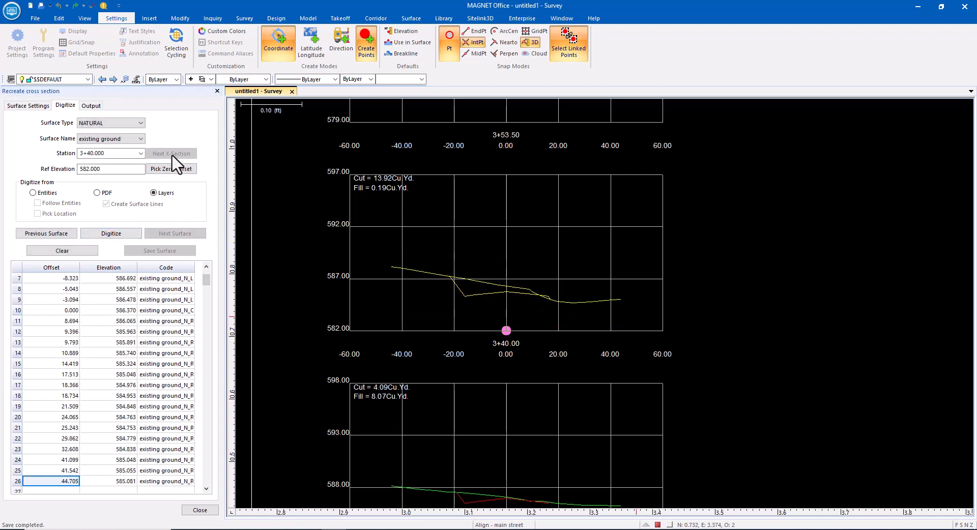
Enter station 3+53.50, reference its zero offset point on the lowest gridline to elevation 579, and digitize both of its surfaces
double_click(81, 153)
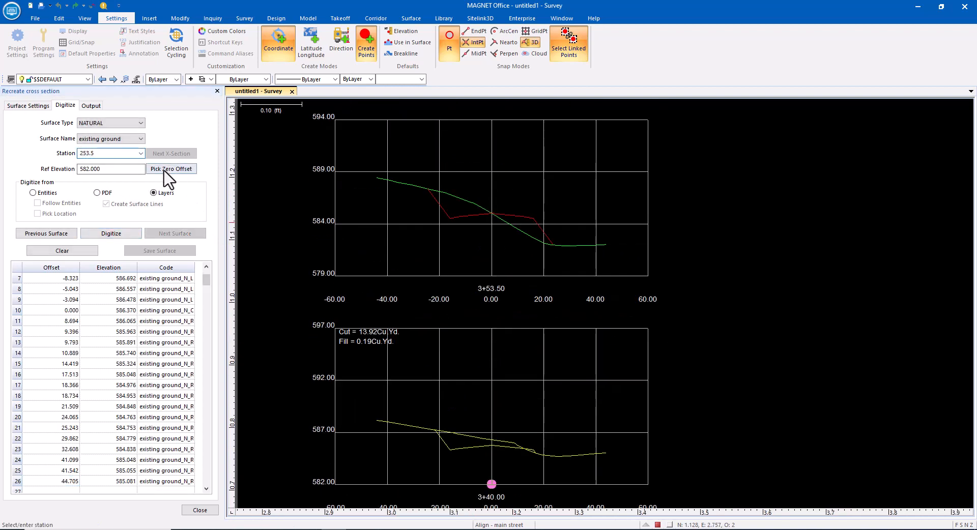
key("Tab")
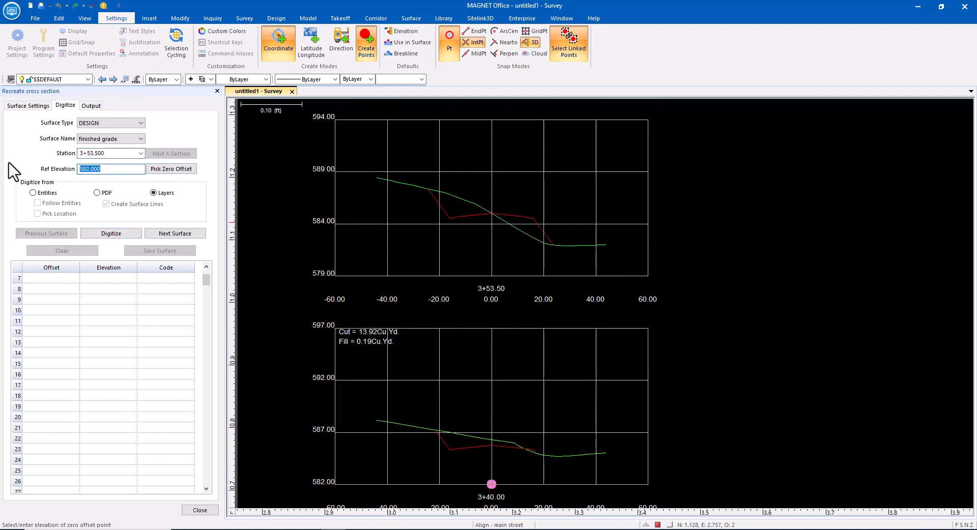
left_click(177, 169)
left_click(491, 275)
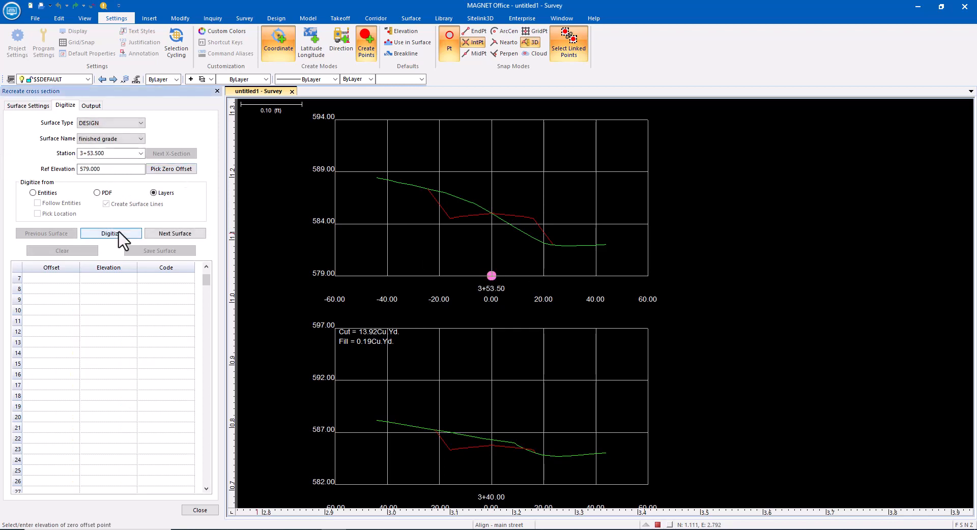
left_click(118, 232)
left_click(611, 259)
left_click(459, 163)
Enter station 3+53.58, reference its zero offset point on the lowest gridline to elevation 579, and digitize both of its surfaces
double_click(107, 154)
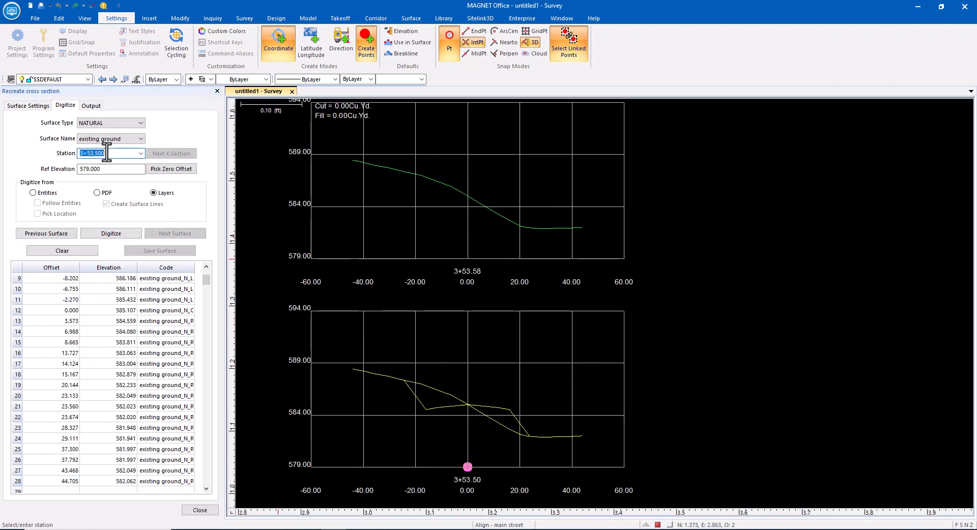
type("3+53.58")
key("Tab")
left_click(167, 172)
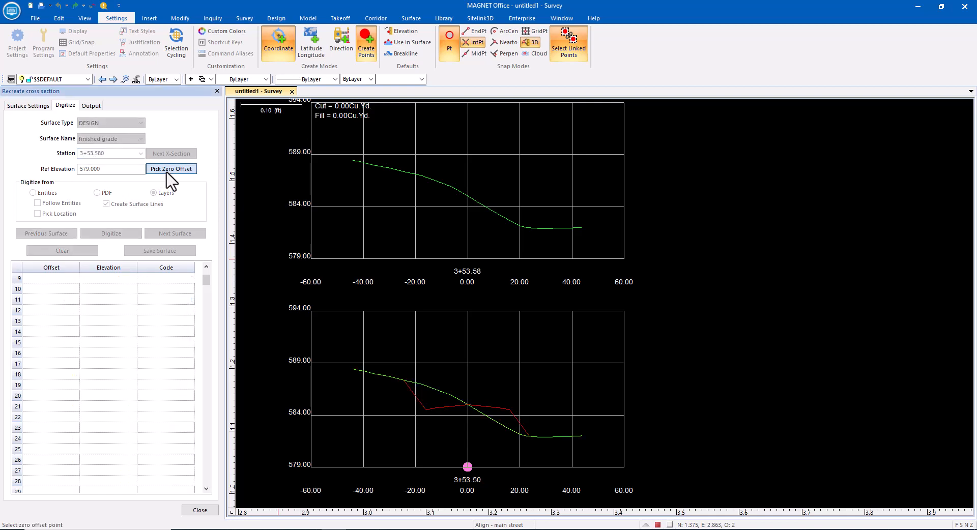
left_click(467, 258)
left_click(127, 235)
left_click(356, 82)
left_click(576, 226)
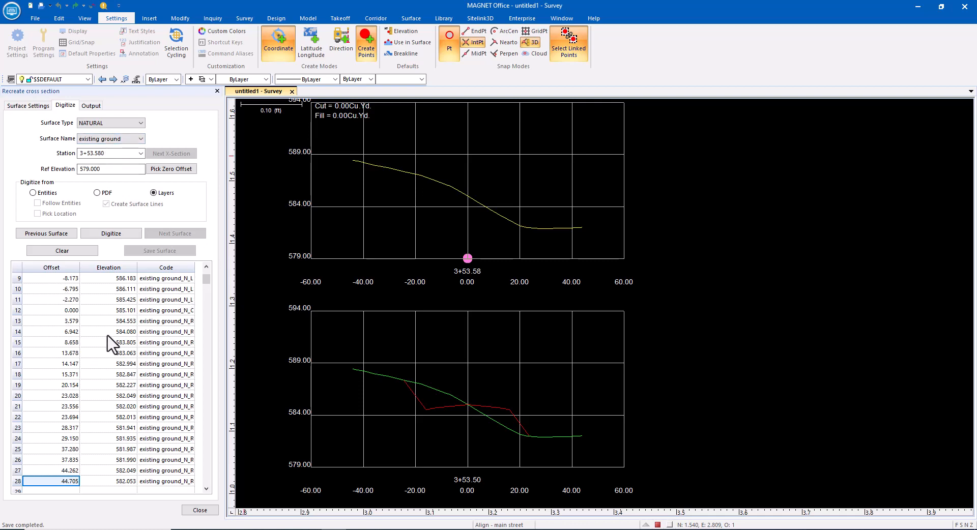
Recall the digitized finished grade section at station 0+40.000 to review its offsets and elevations
left_click(113, 123)
left_click(109, 138)
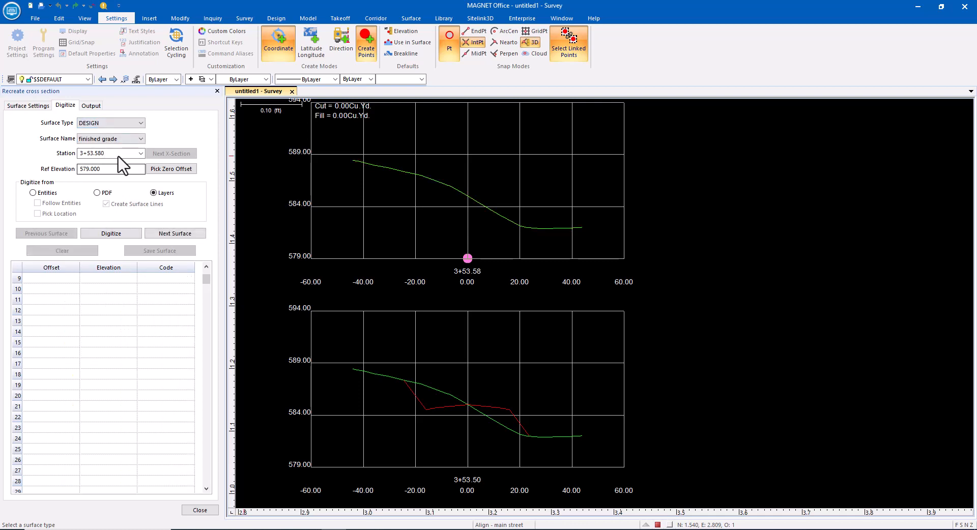
left_click(142, 154)
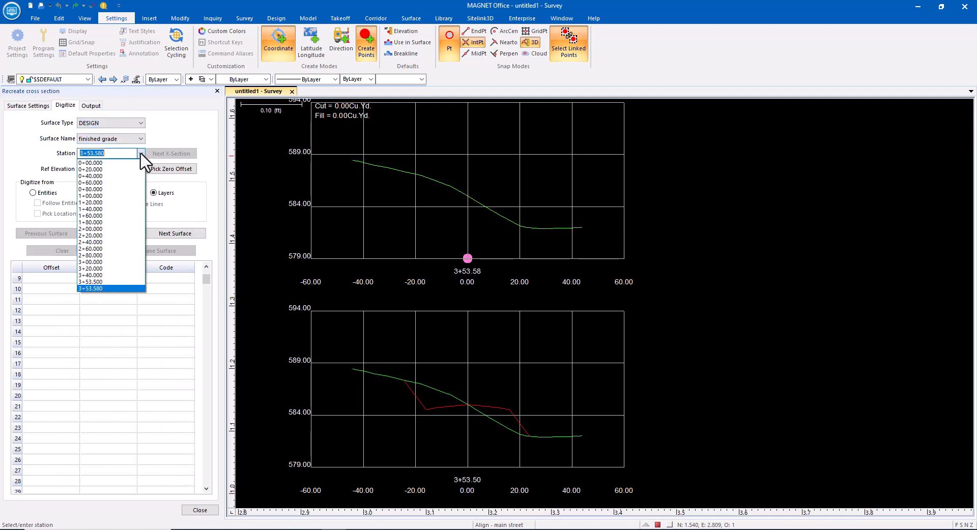
left_click(107, 175)
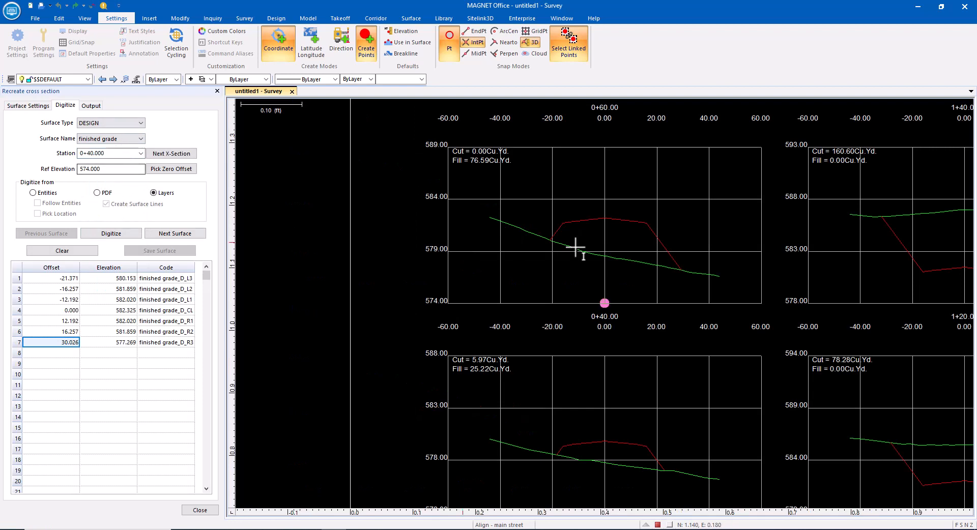
Create all offset strings for the finished grade surface together with a DTM named "finished grade"
left_click(93, 106)
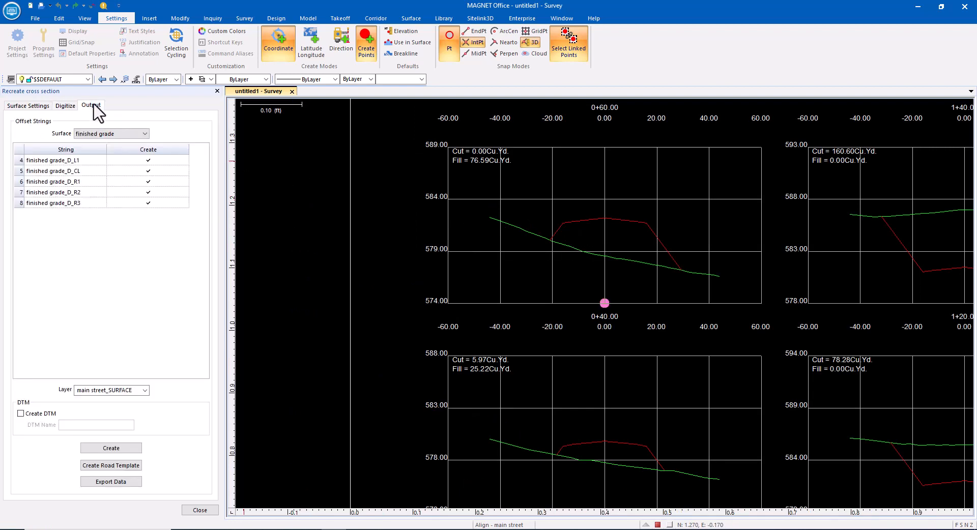
left_click(144, 134)
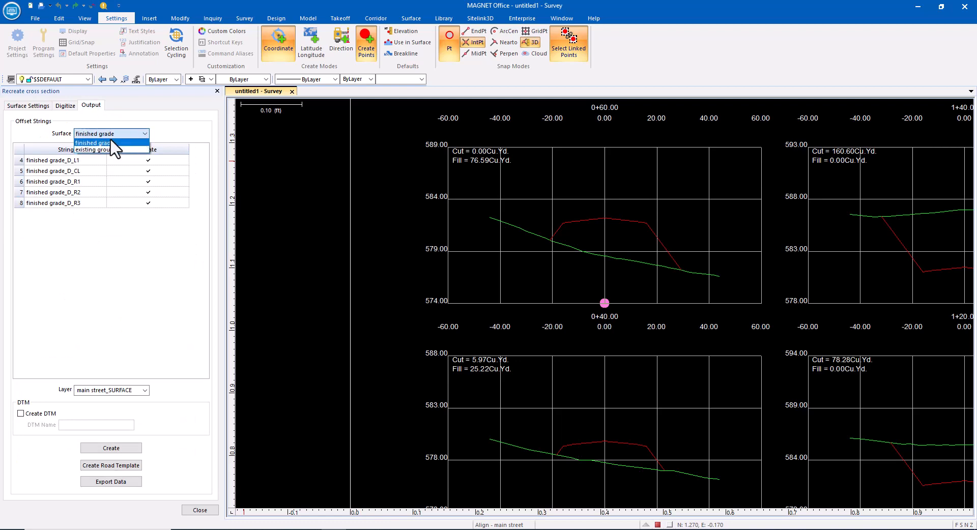
left_click(106, 143)
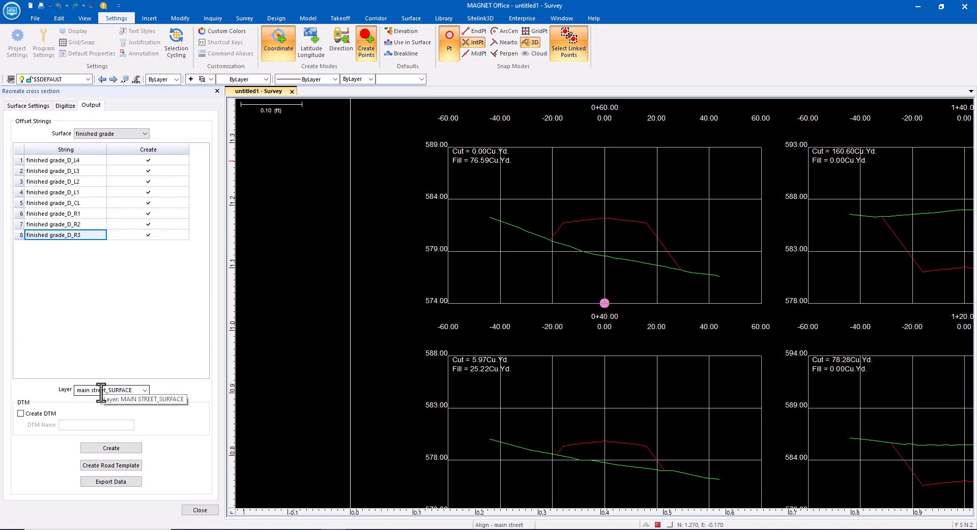
left_click(21, 413)
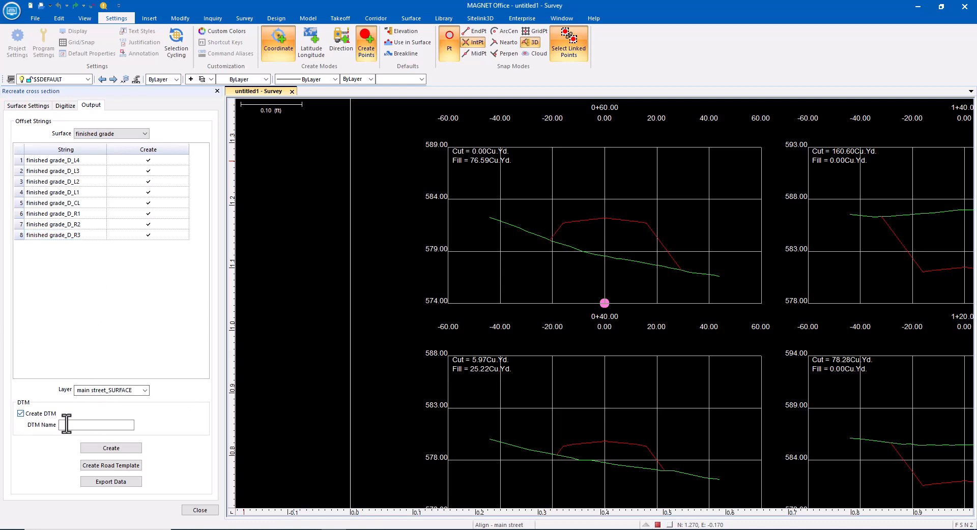
left_click(75, 424)
left_click(112, 448)
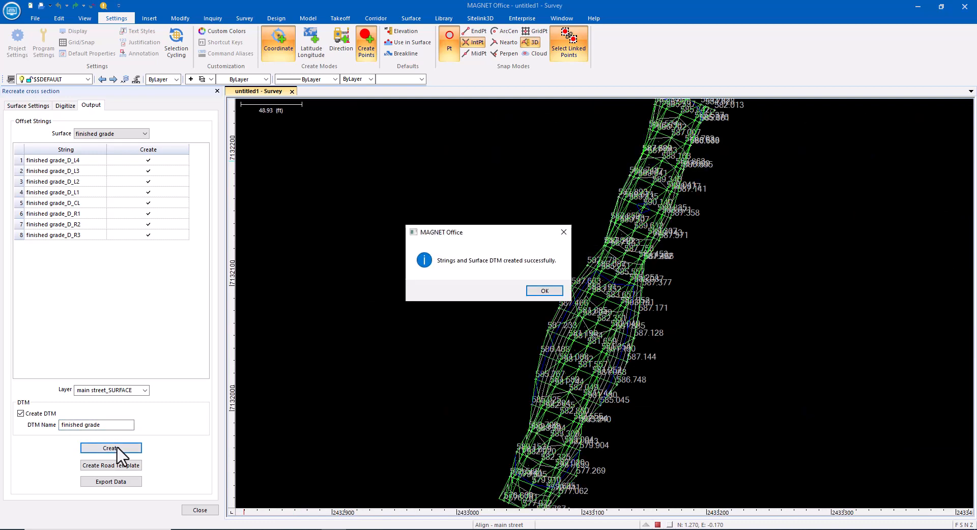
left_click(540, 290)
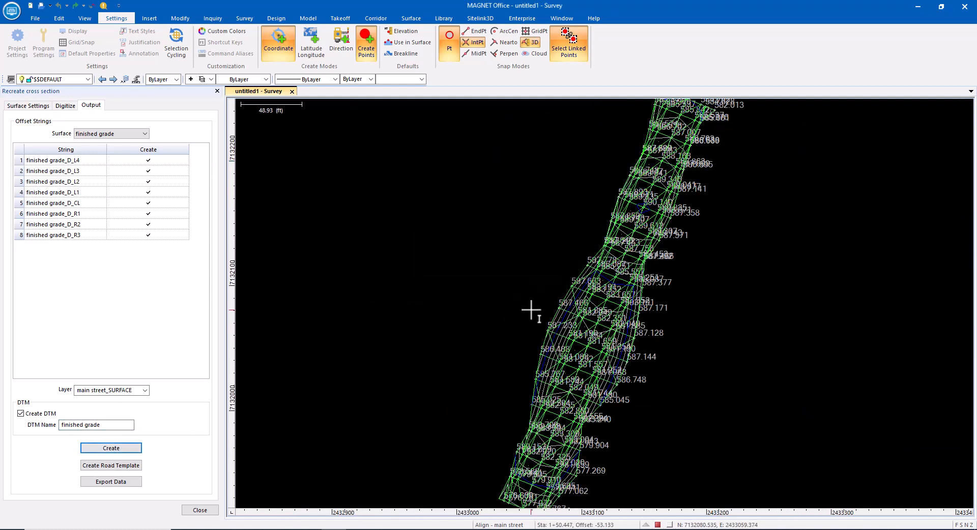
left_click(112, 481)
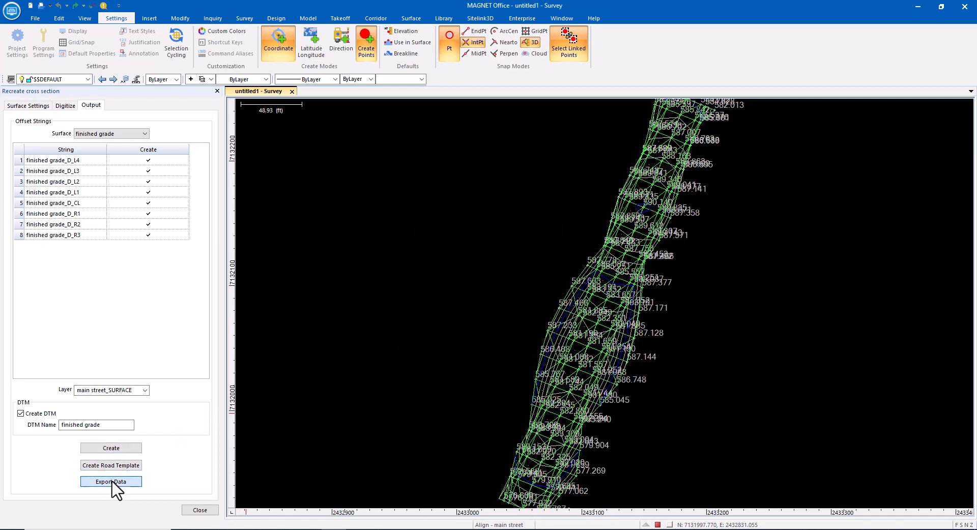
left_click(516, 473)
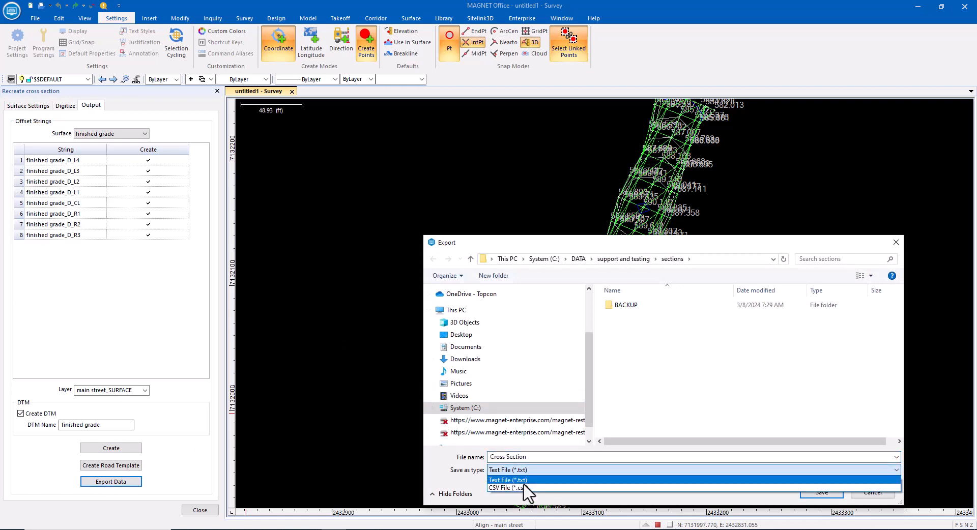
left_click(686, 499)
left_click(872, 492)
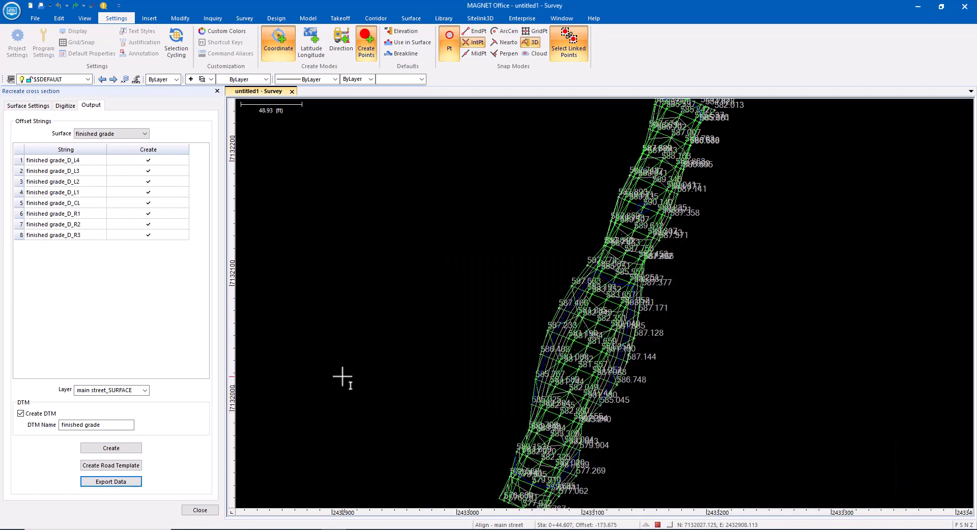
Create the existing ground strings with a DTM named "natural grade" and close the cross section recreation tool
left_click(110, 136)
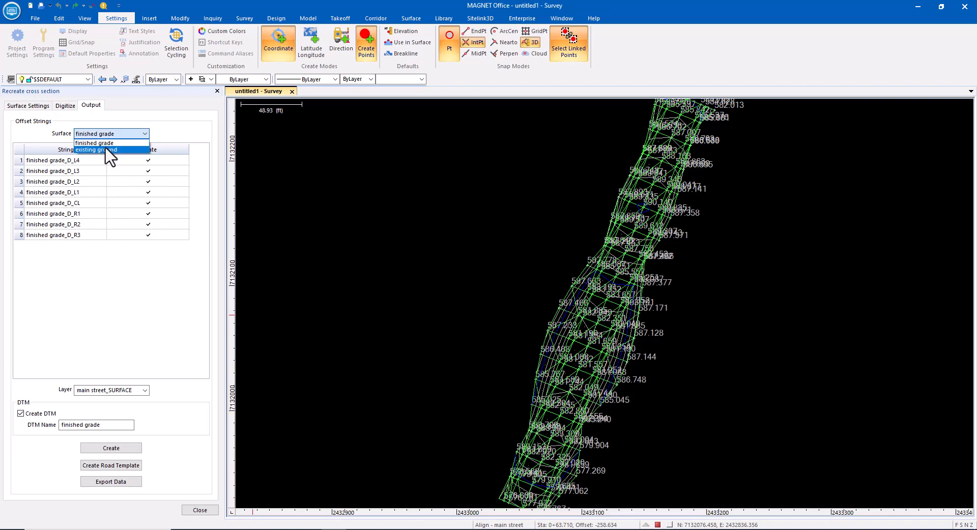
left_click(109, 150)
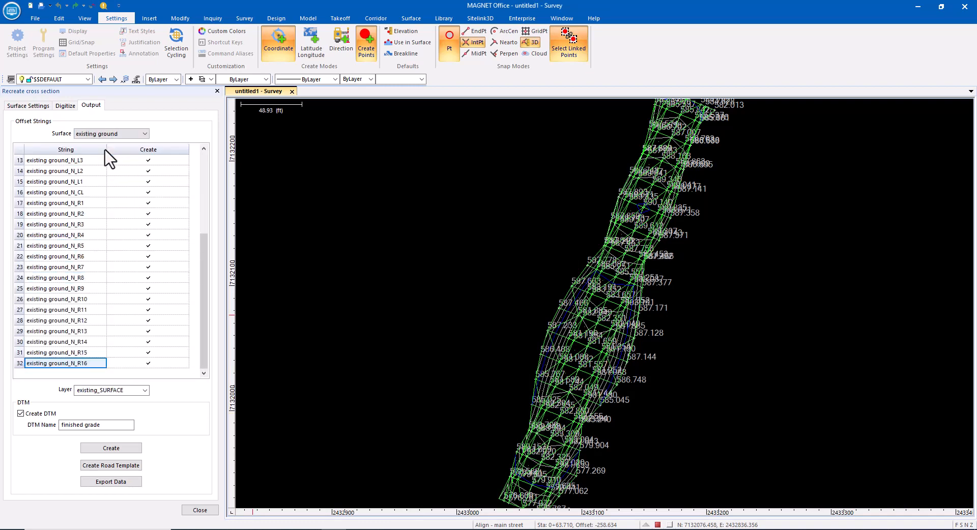
left_click_drag(105, 425, 20, 417)
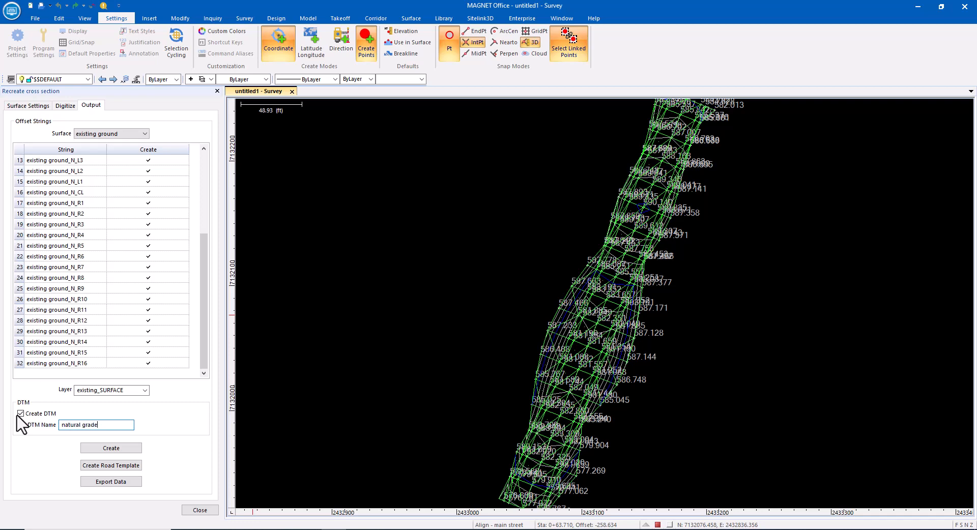
left_click(106, 449)
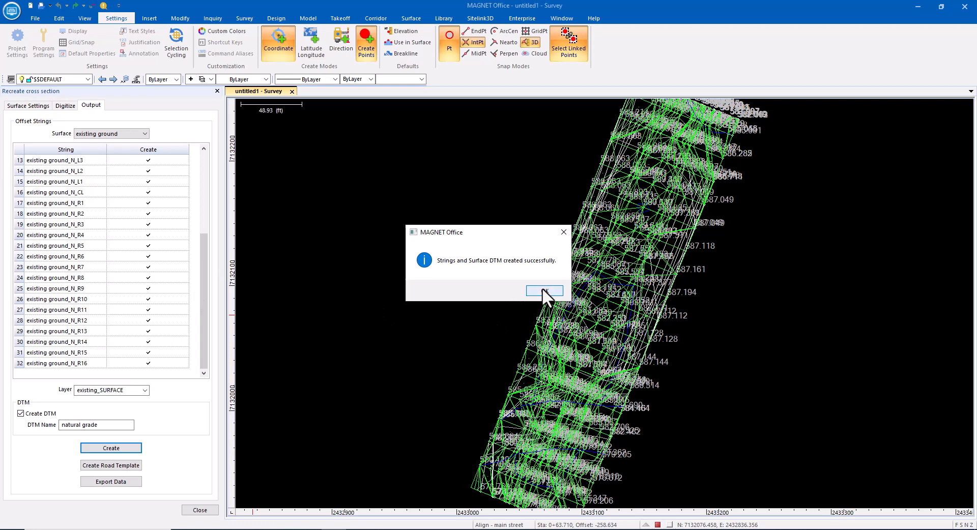
left_click(535, 291)
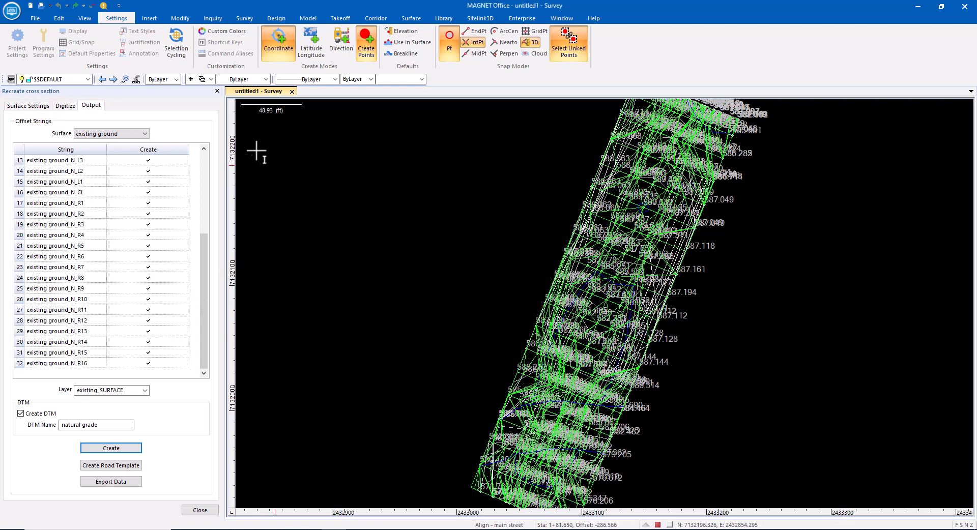
left_click(218, 91)
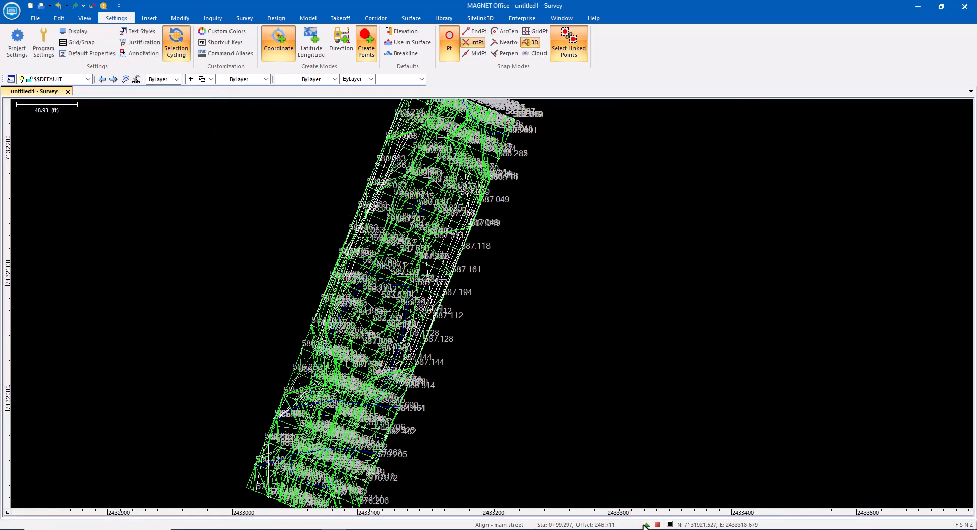
Change the display color of the finished grade DTM to magenta
left_click(645, 525)
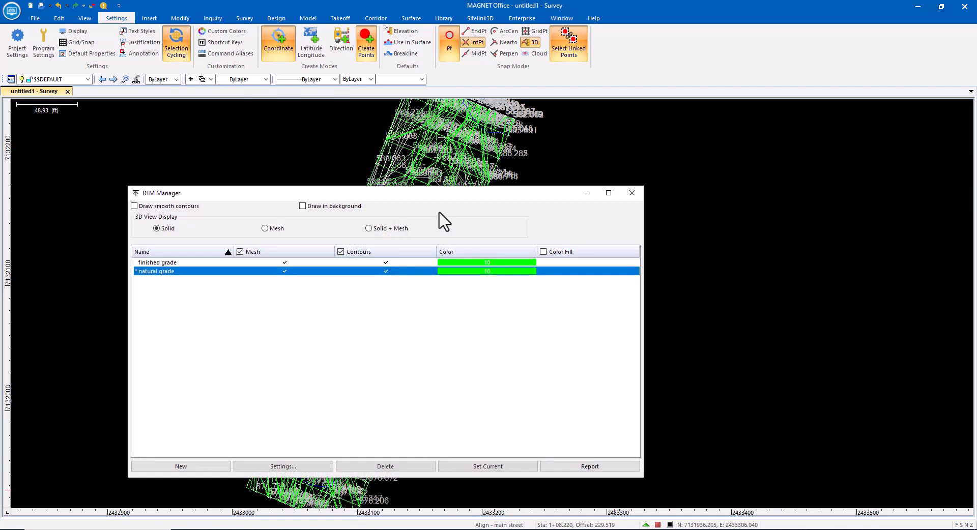
left_click(469, 264)
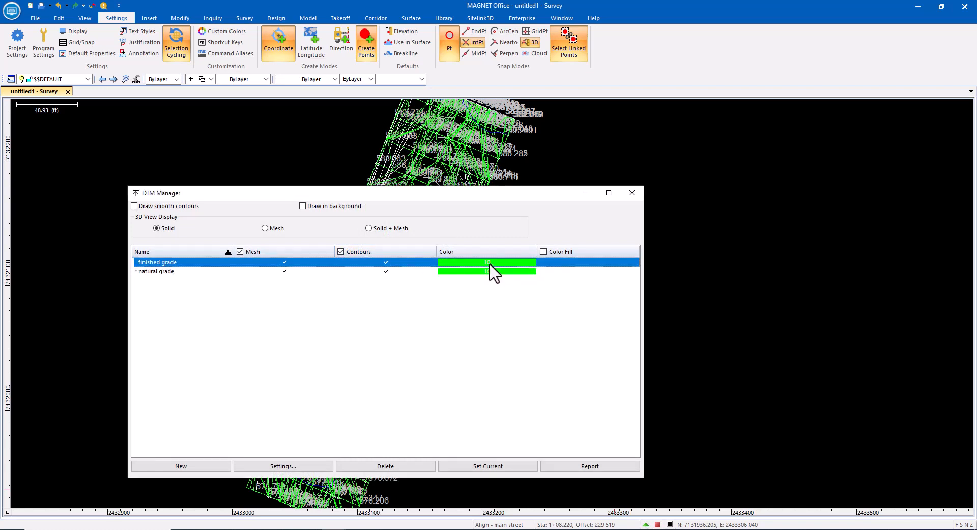
left_click(489, 265)
left_click(517, 297)
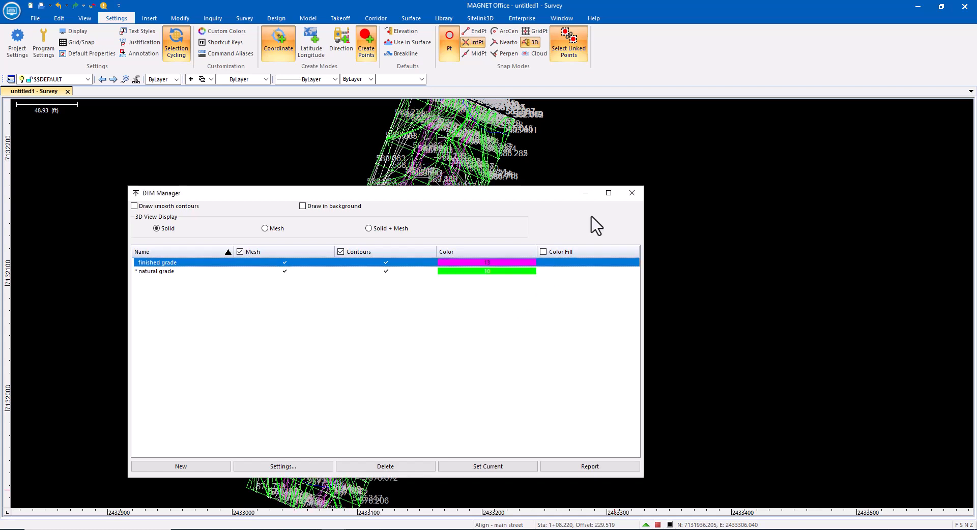
left_click(632, 193)
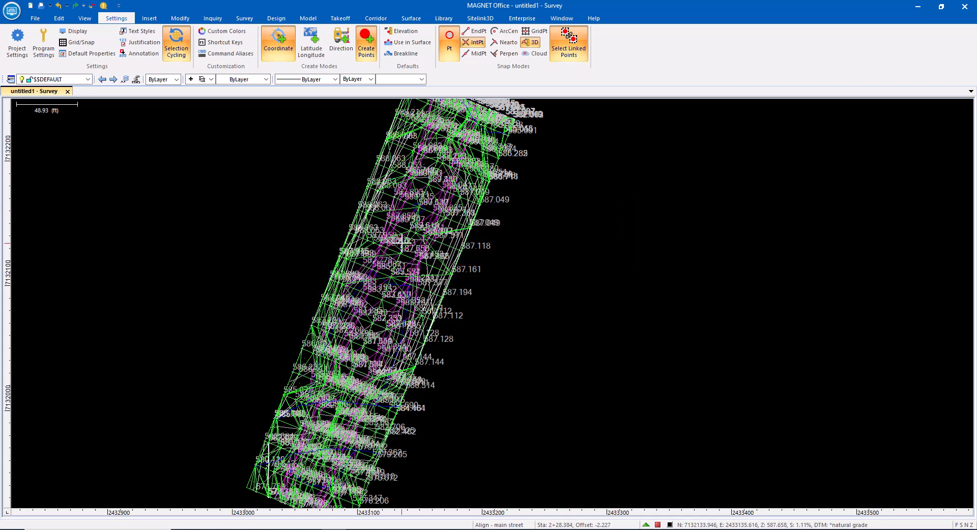
View the natural grade and finished grade surfaces together in the Surface Viewer and inspect them from another angle
left_click(85, 18)
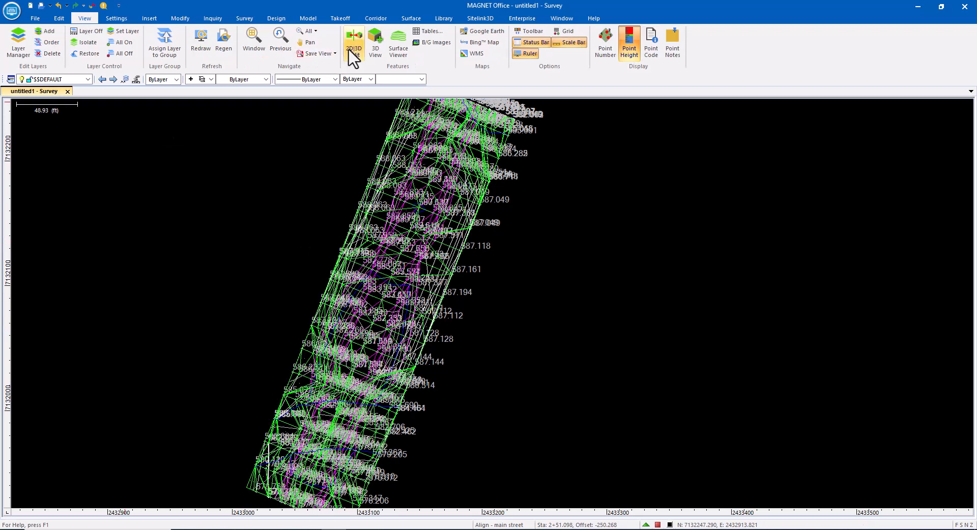
left_click(397, 43)
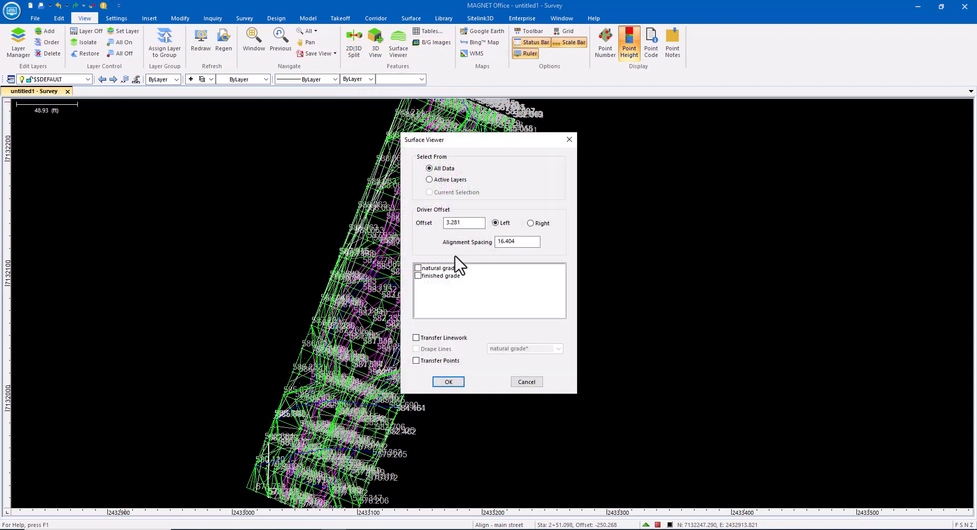
left_click(461, 382)
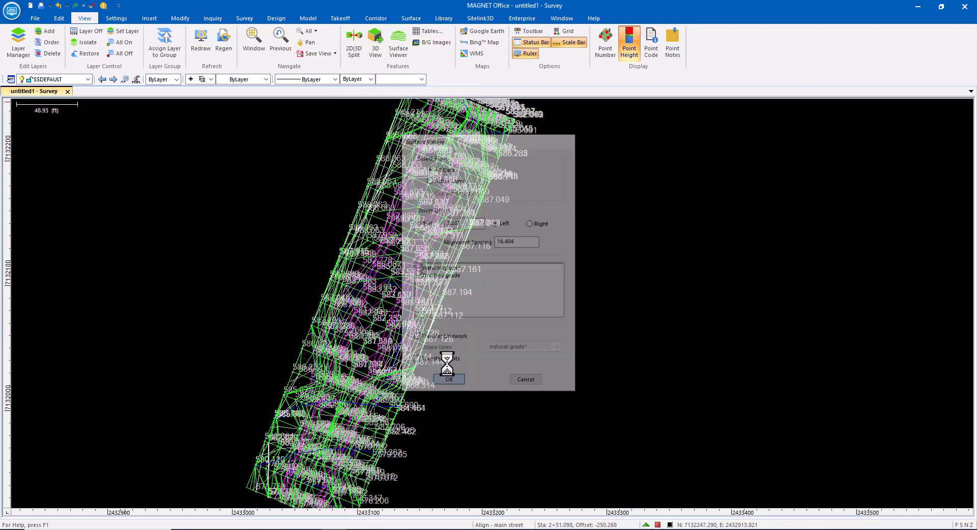
scroll(404, 269, "up", 10)
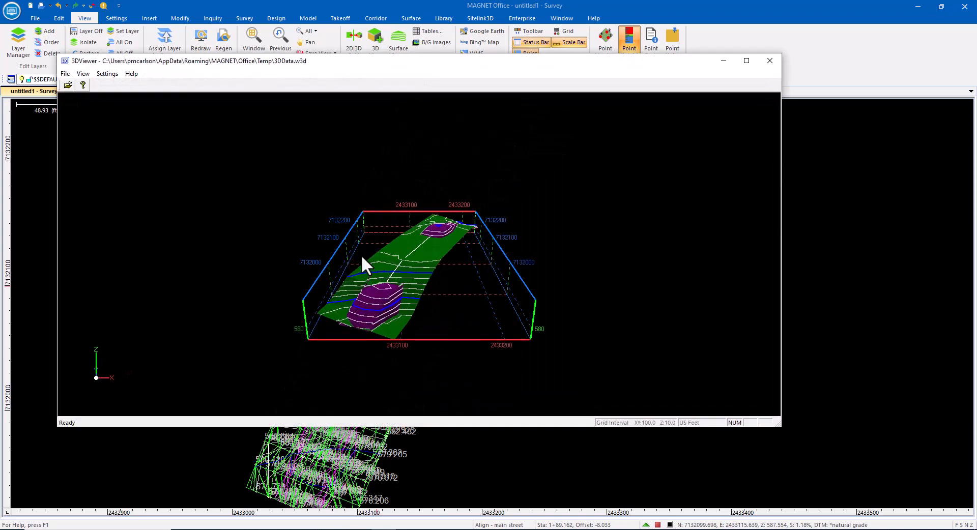
left_click_drag(365, 313, 403, 254)
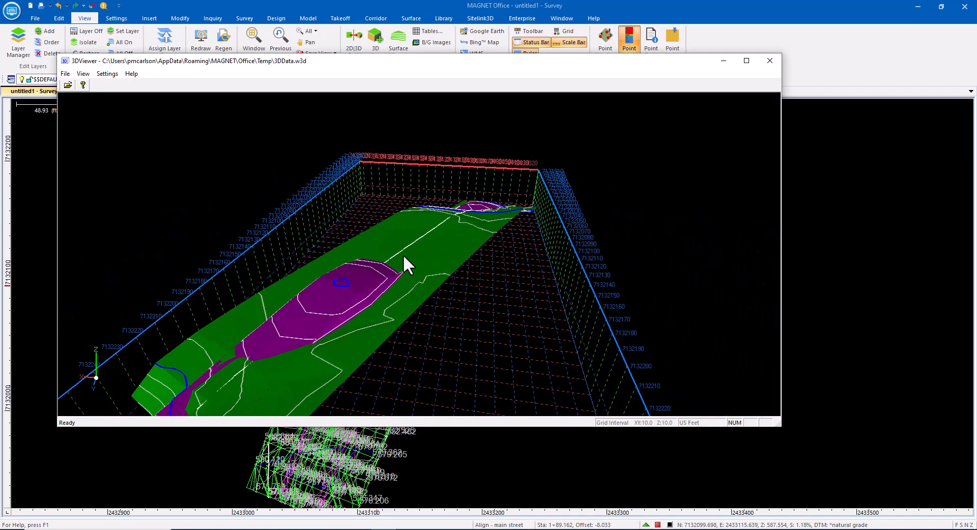
left_click(769, 61)
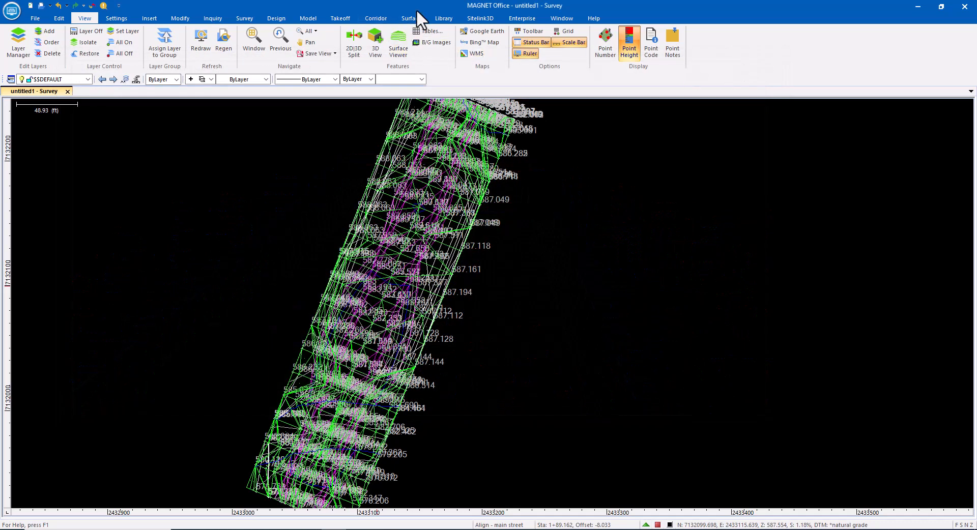
Compute standard volumes with finished grade as the design surface and natural grade as the natural surface, and review the report
left_click(412, 19)
left_click(684, 31)
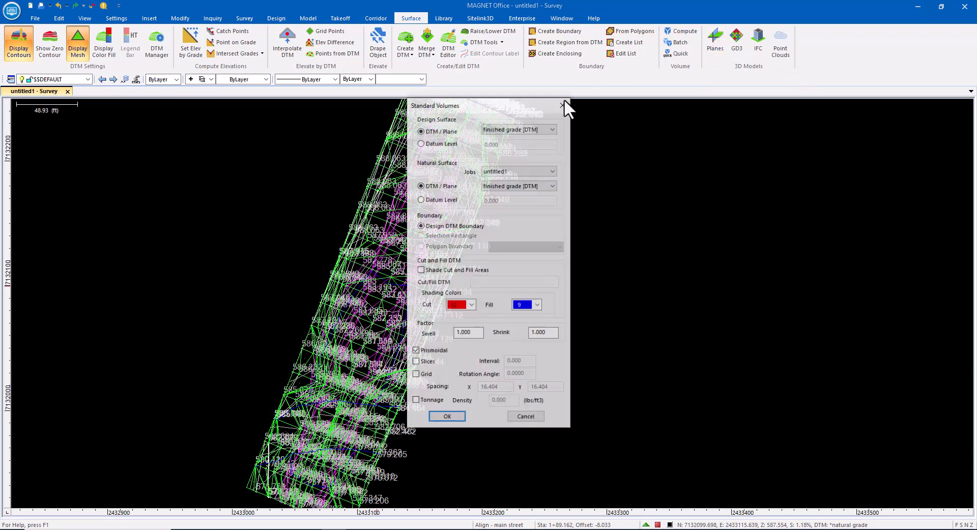
left_click(514, 185)
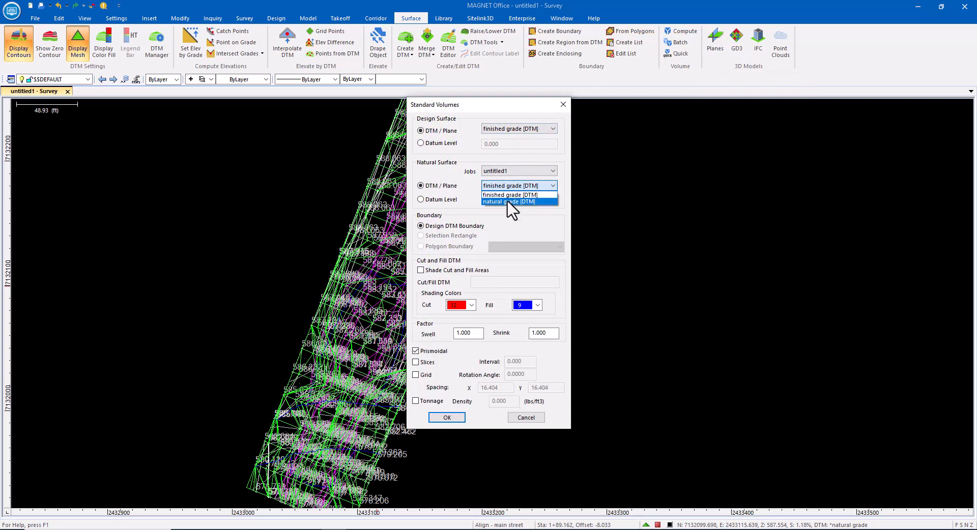
left_click(514, 202)
left_click(442, 416)
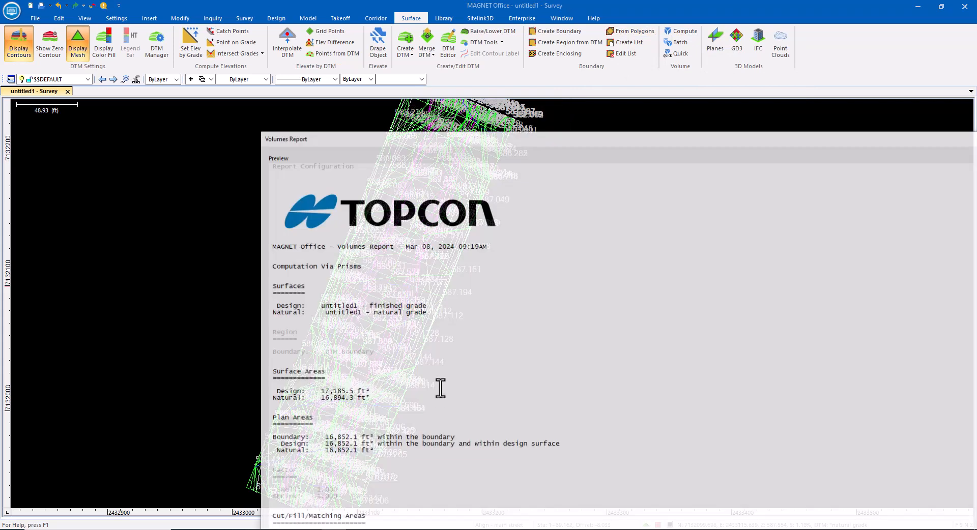
scroll(408, 288, "down", 3)
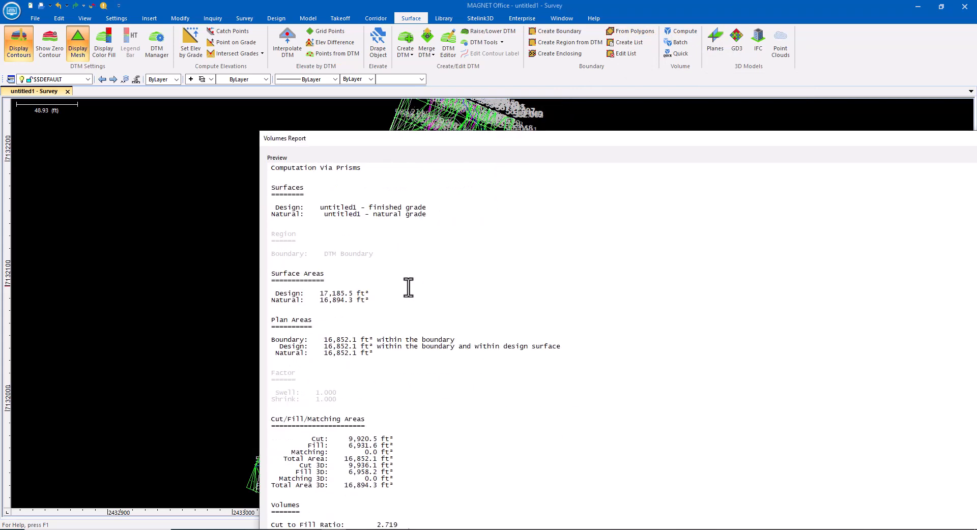
Reposition and resize the Volumes Report window to read it in full, and close the report
left_click_drag(737, 141, 579, 97)
left_click_drag(101, 87, 374, 294)
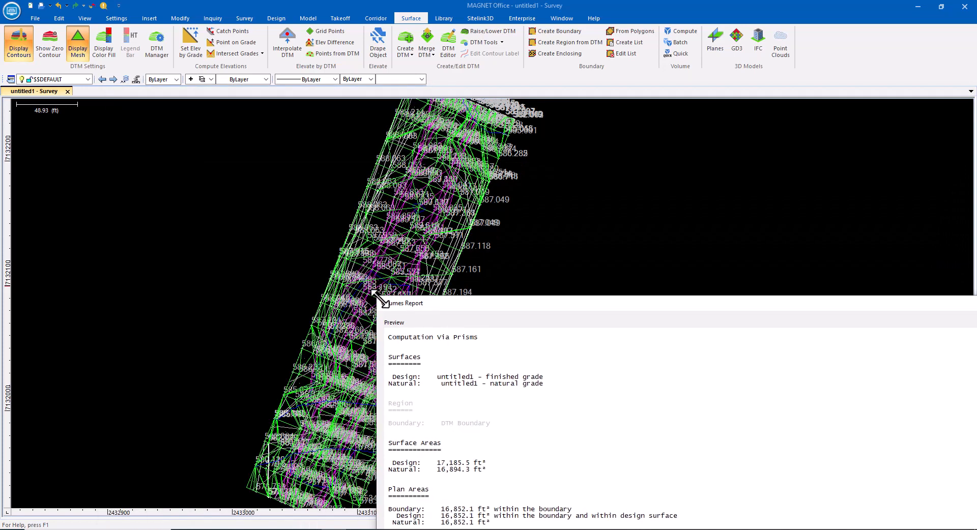
left_click_drag(571, 320, 262, 179)
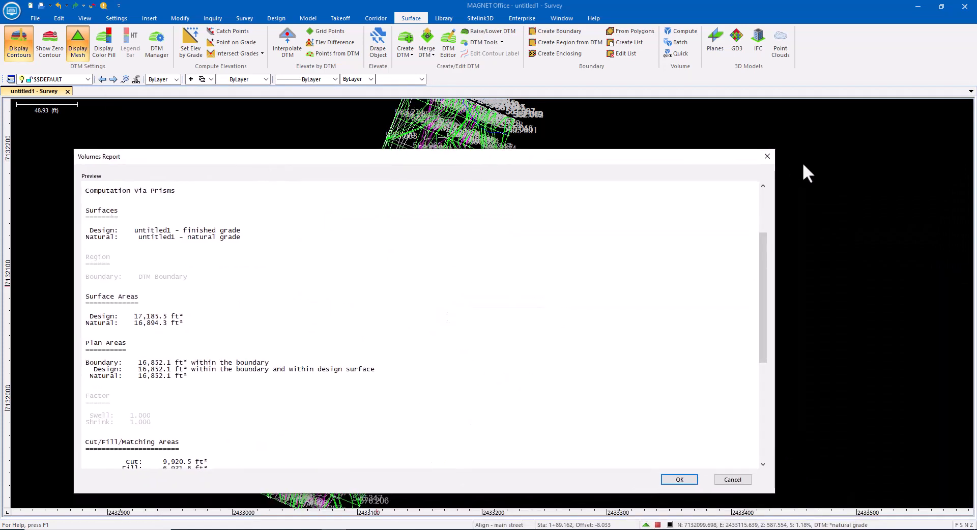
left_click(767, 157)
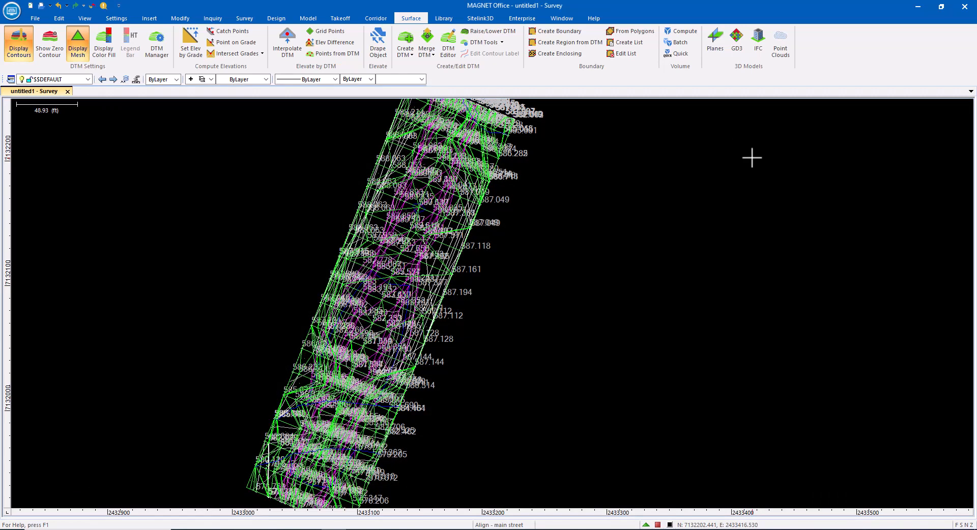
Start a corridor cross section set and enter section-01 as its name
left_click(376, 18)
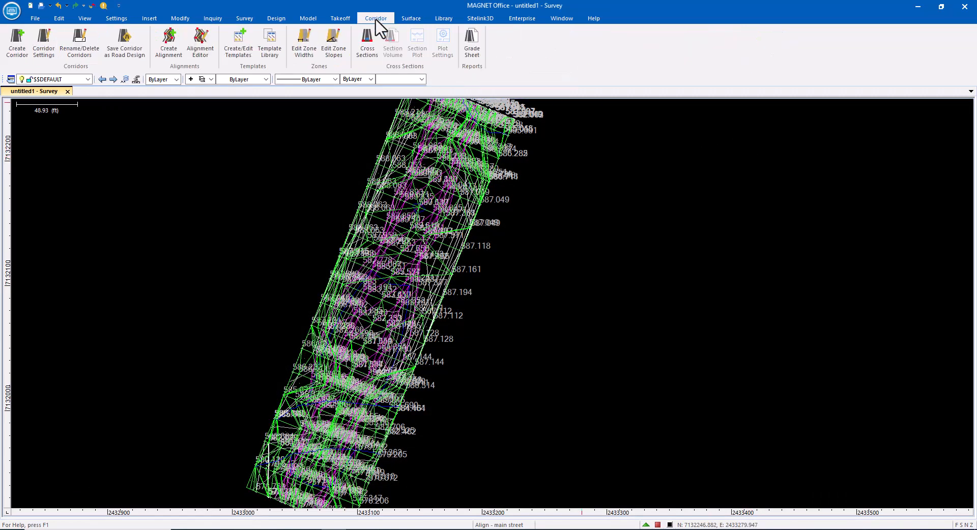
left_click(368, 48)
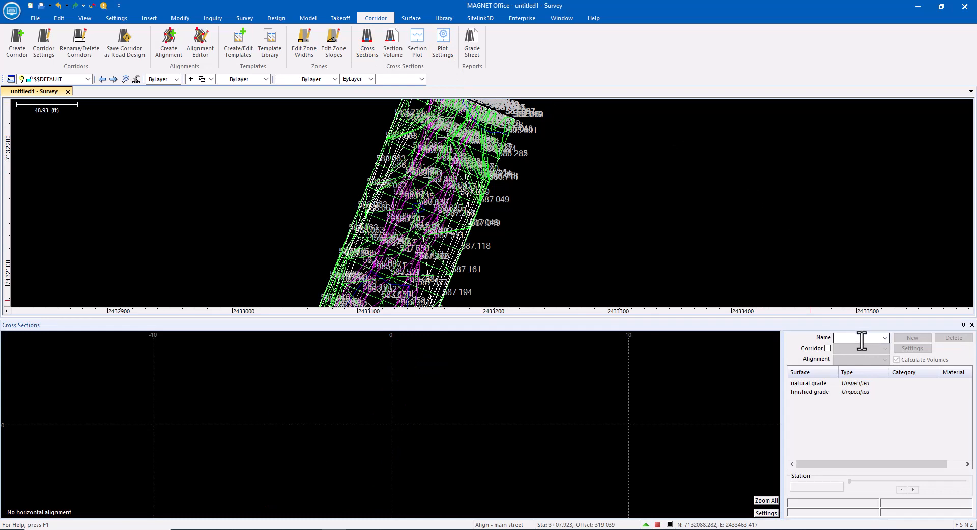
type("sect")
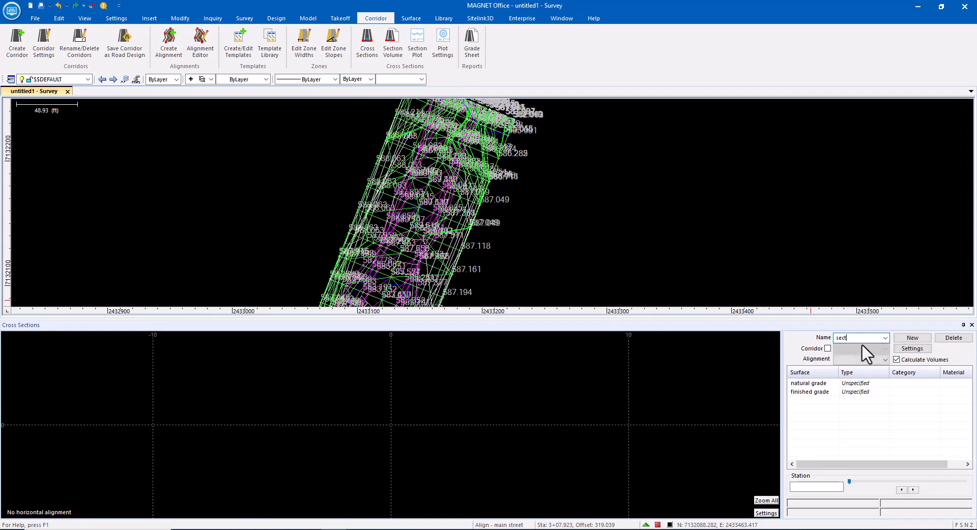
type("ion-01")
Set the surface type of natural grade to Reference and of finished grade to Design
left_click(854, 385)
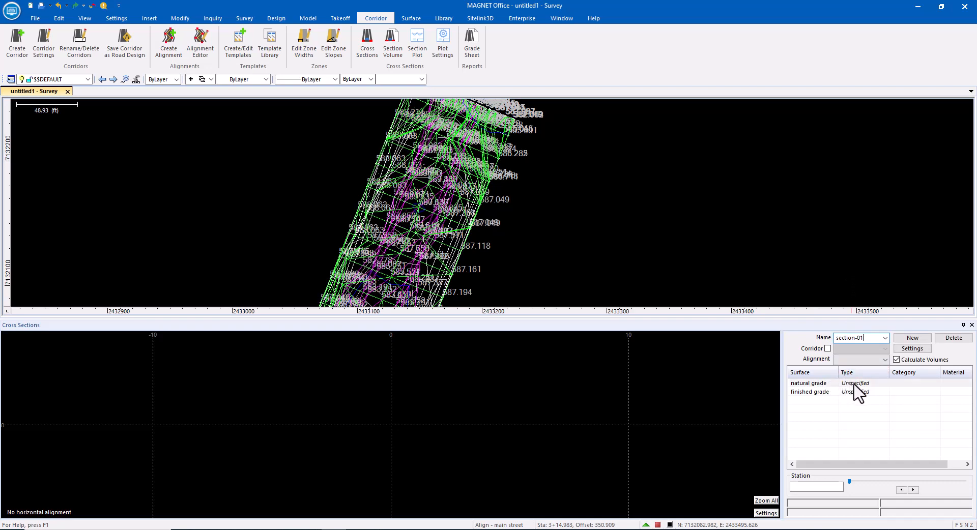
left_click(855, 386)
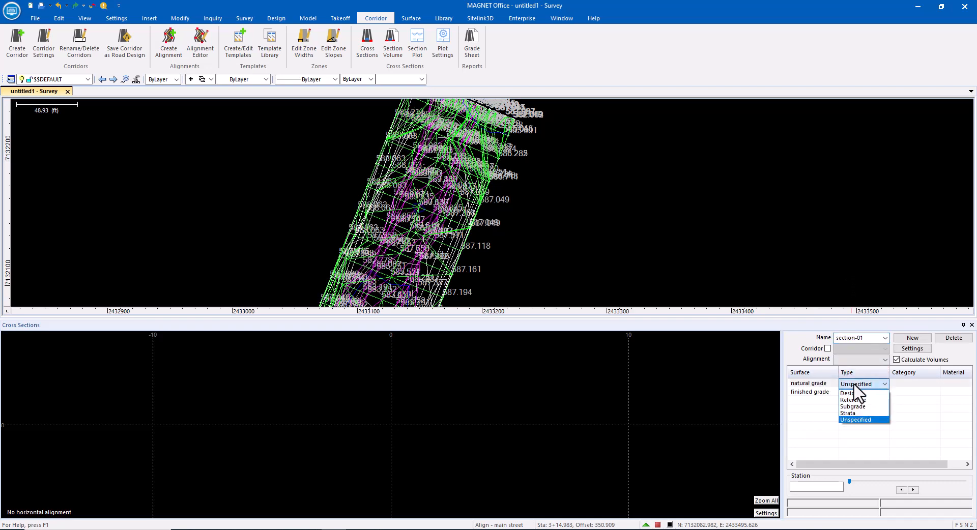
left_click(854, 400)
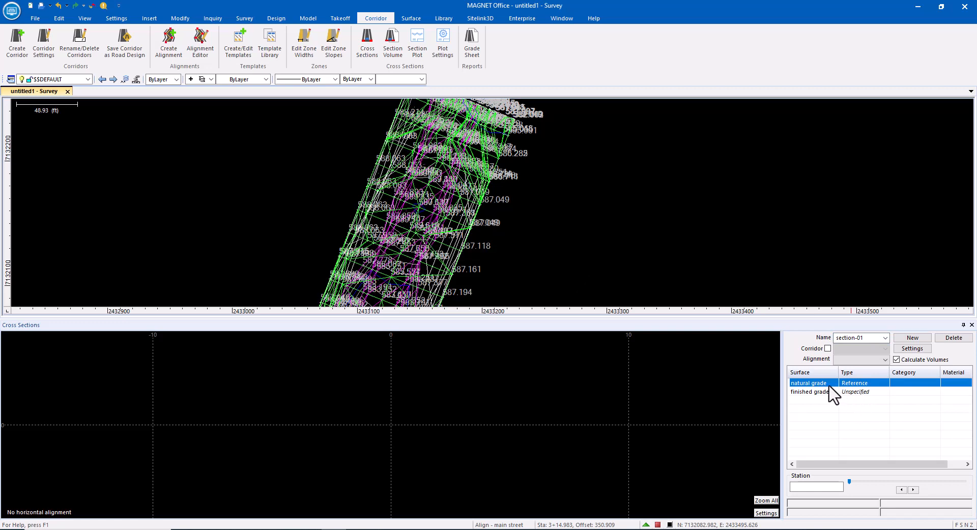
left_click(856, 393)
left_click(857, 395)
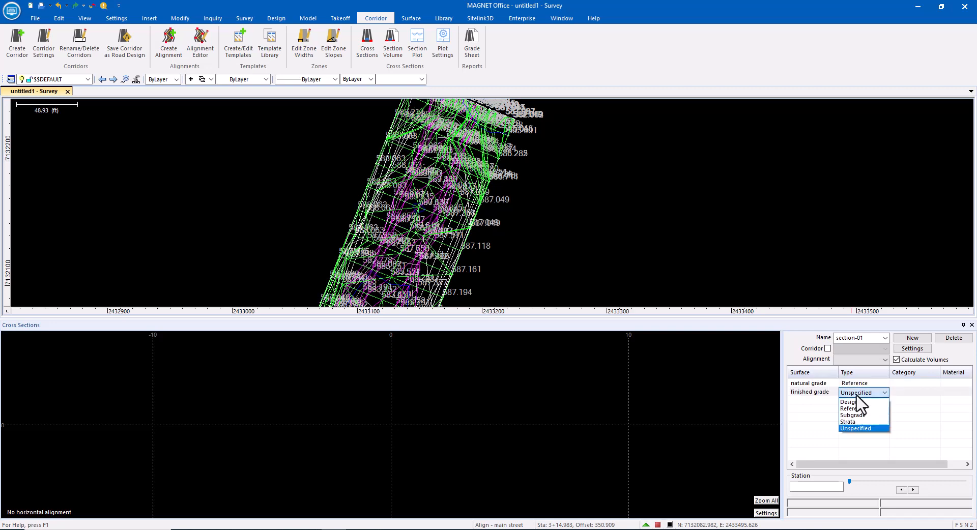
left_click(855, 404)
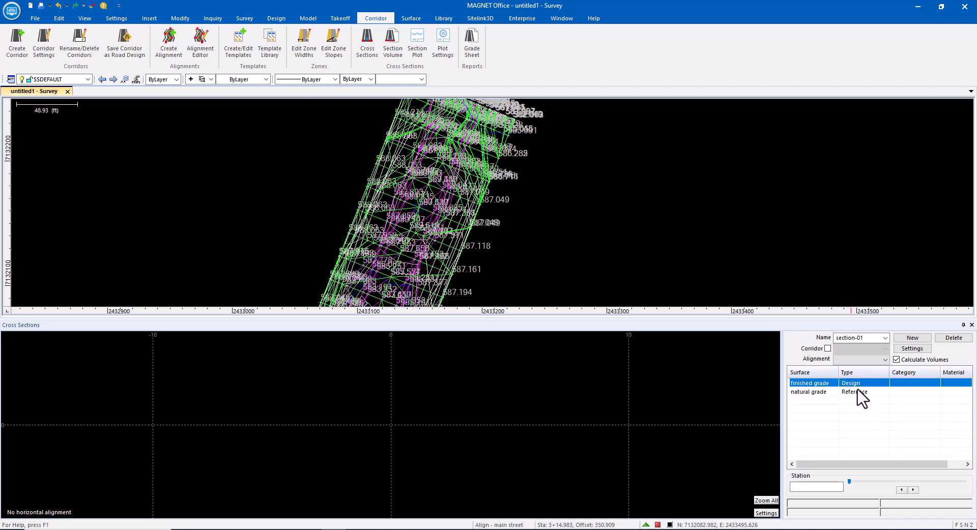
Assign the main street alignment to the section set named "sections" and step forward and back through its stations
left_click(885, 360)
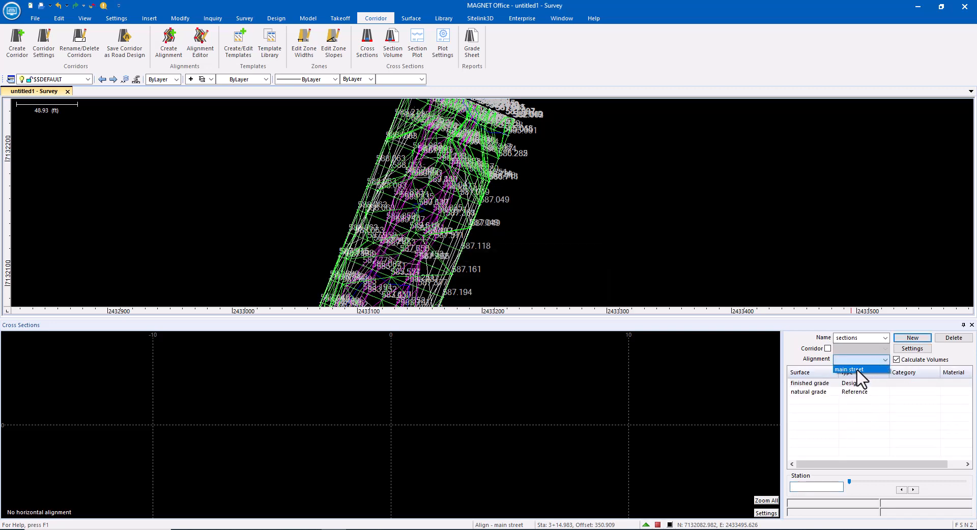
left_click(857, 369)
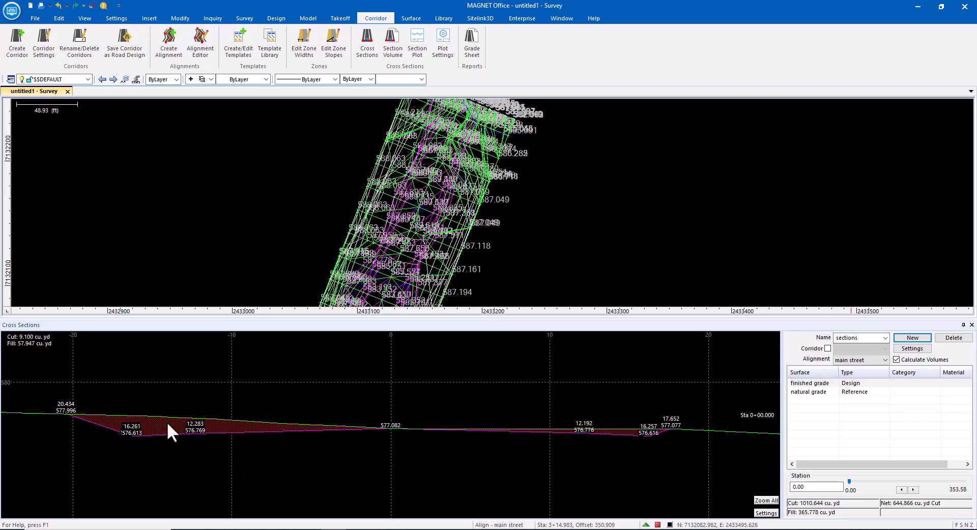
left_click(913, 490)
left_click(913, 489)
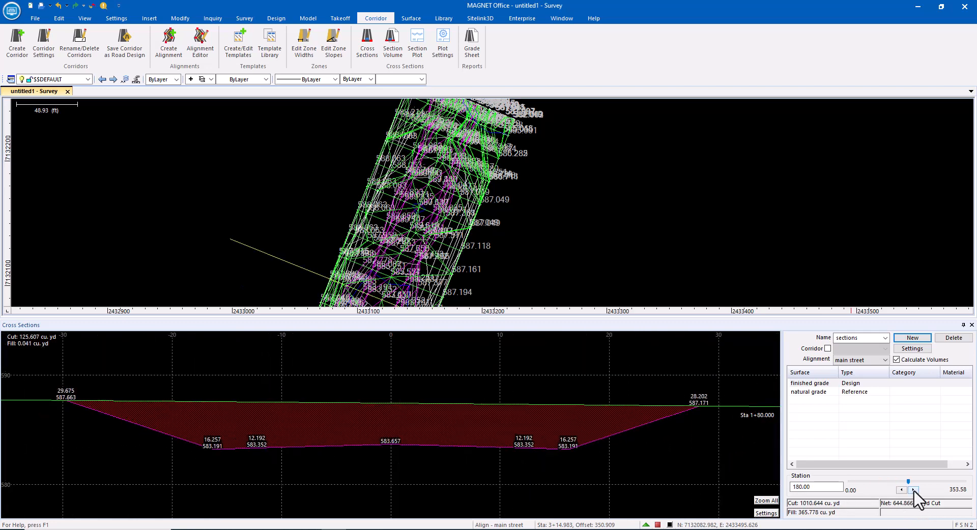
left_click(902, 490)
left_click(901, 489)
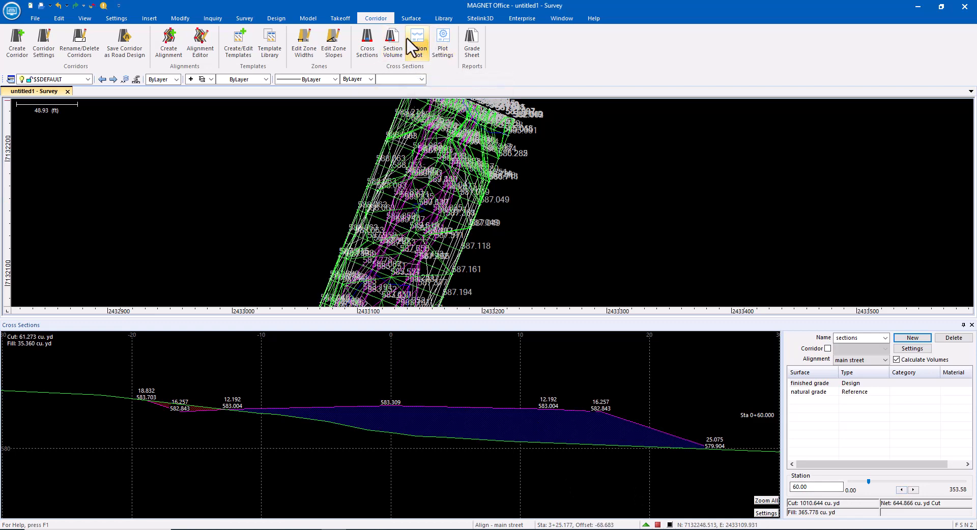
Generate the cross section volumes report for main street, review it, and close the report and the cross sections view
left_click(391, 43)
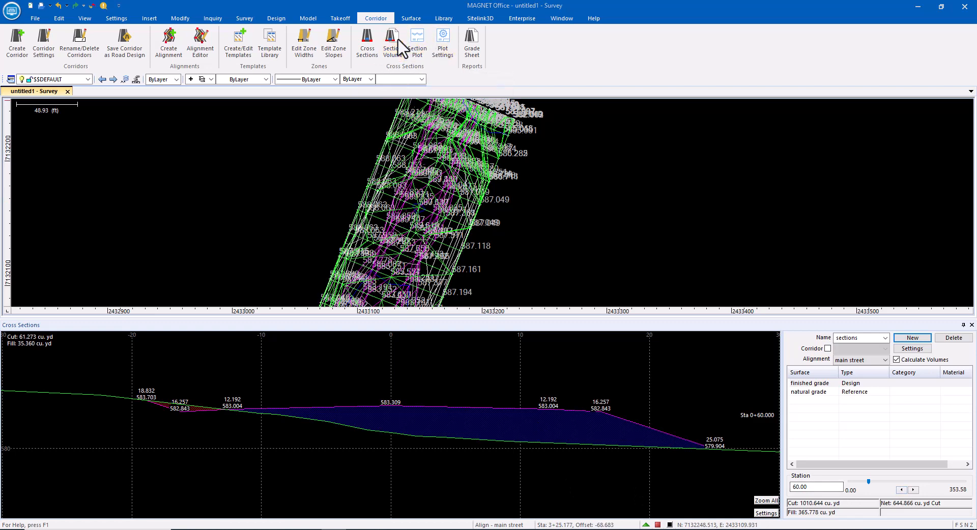
left_click(464, 337)
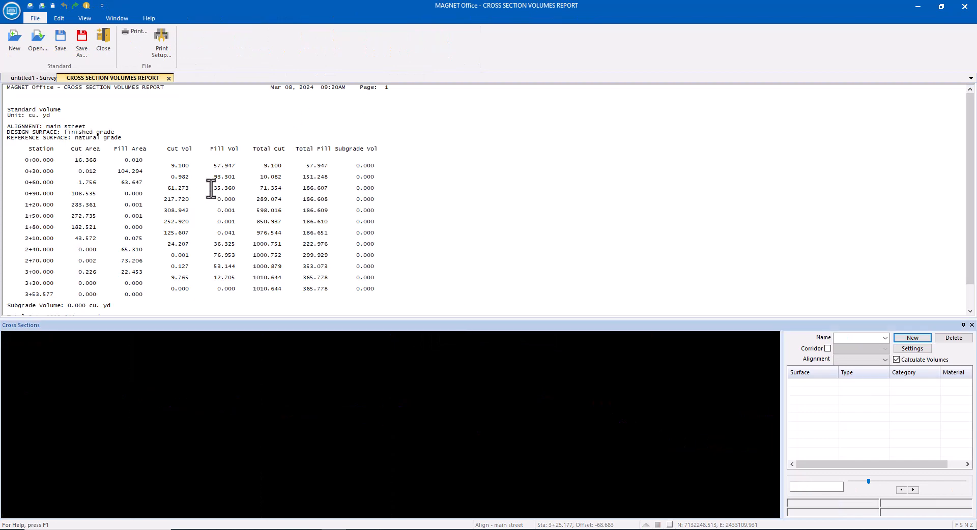
left_click(168, 78)
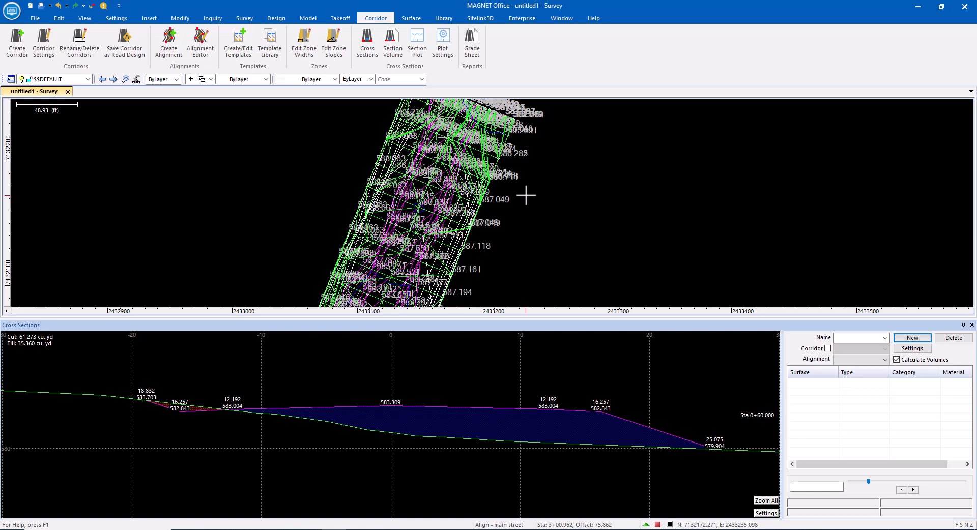
left_click(971, 324)
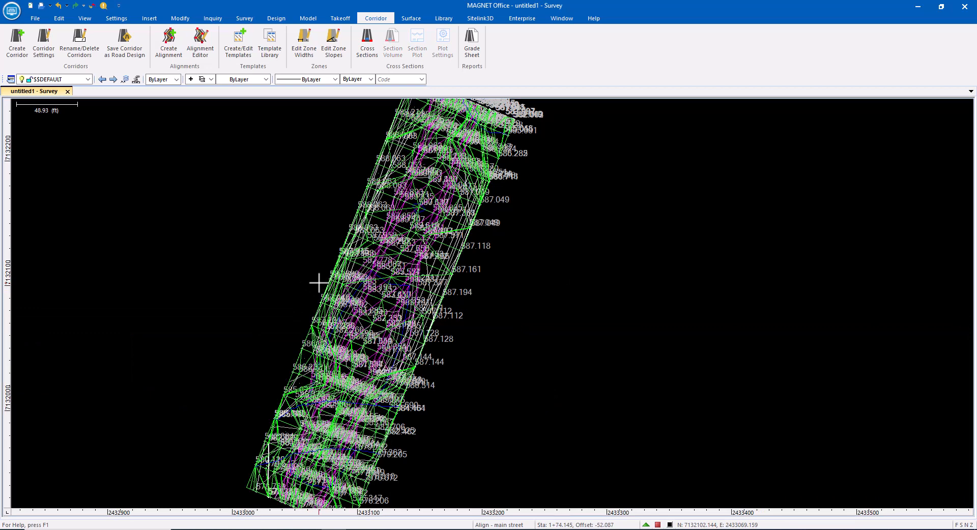
Restore the drawing's saved view from the list of saved views
left_click(85, 19)
left_click(325, 53)
left_click(327, 75)
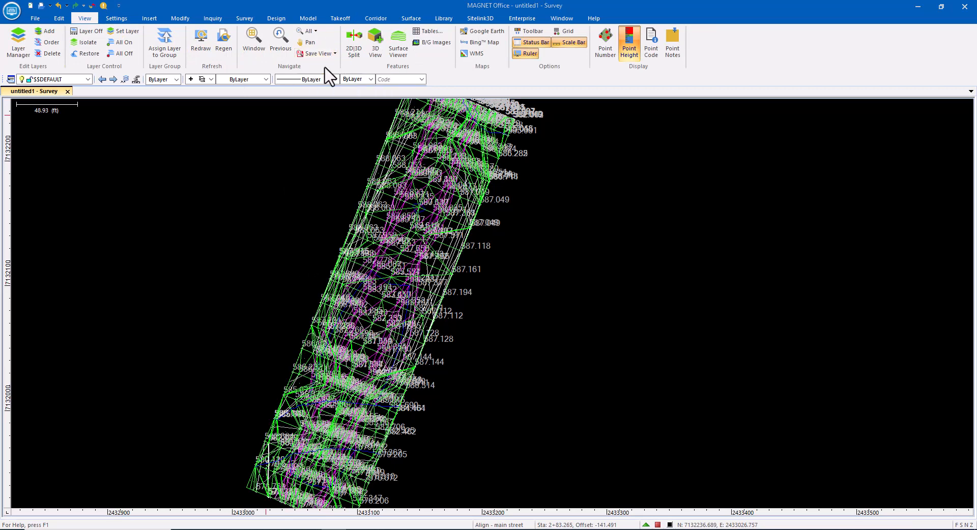
left_click(402, 218)
left_click(567, 212)
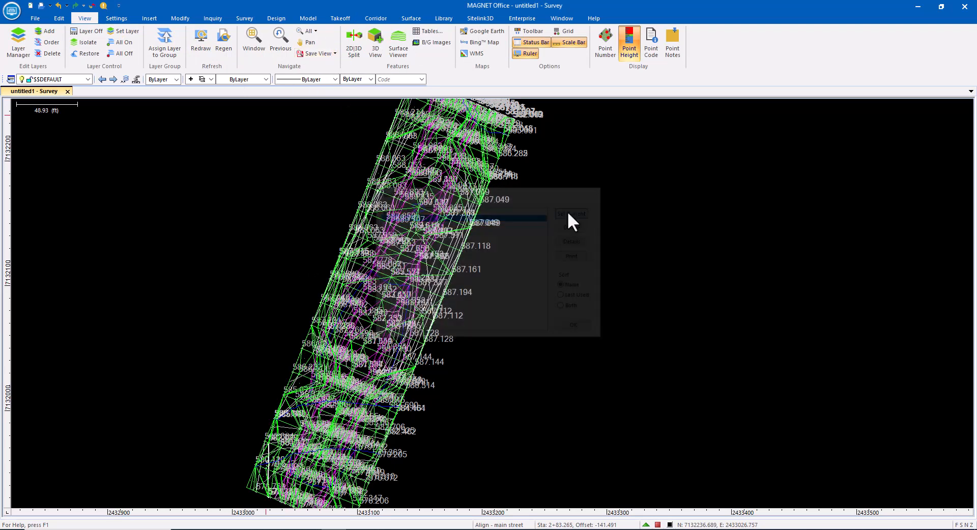